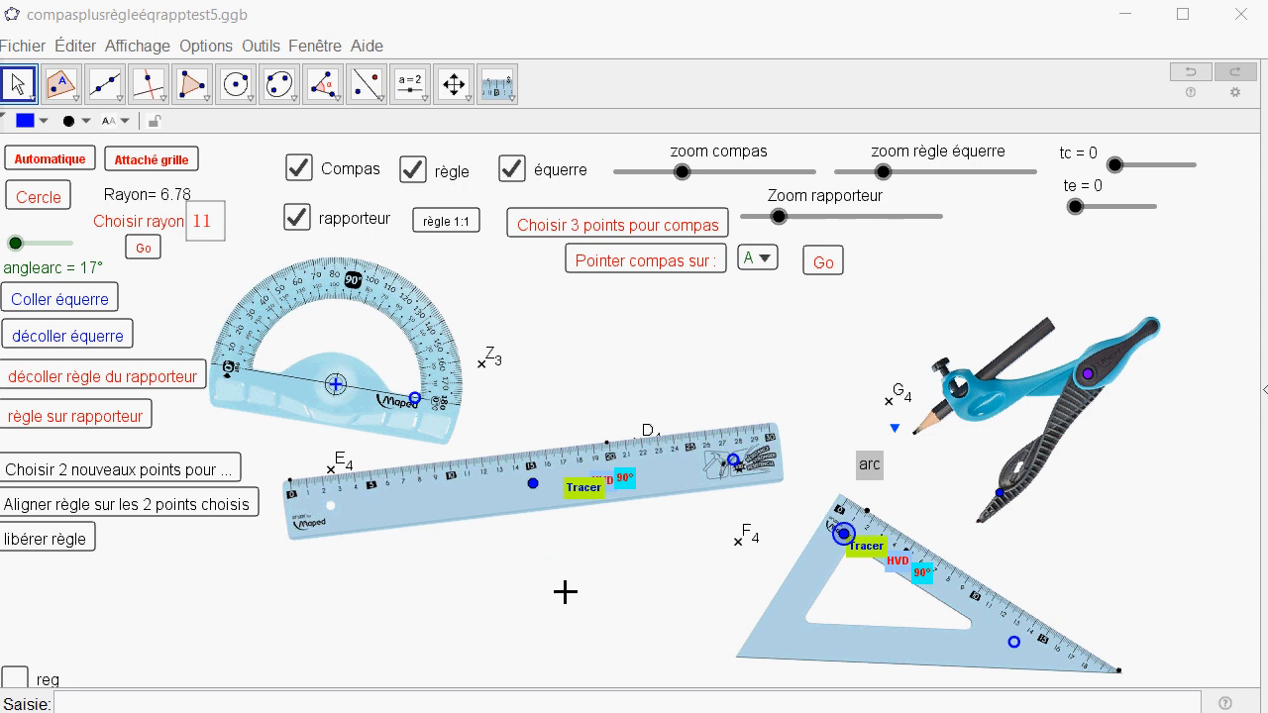
Hide the protractor, compass, set square and ruler so only the points remain on the sheet.
{"action": "left_click", "coordinate": [299, 219]}
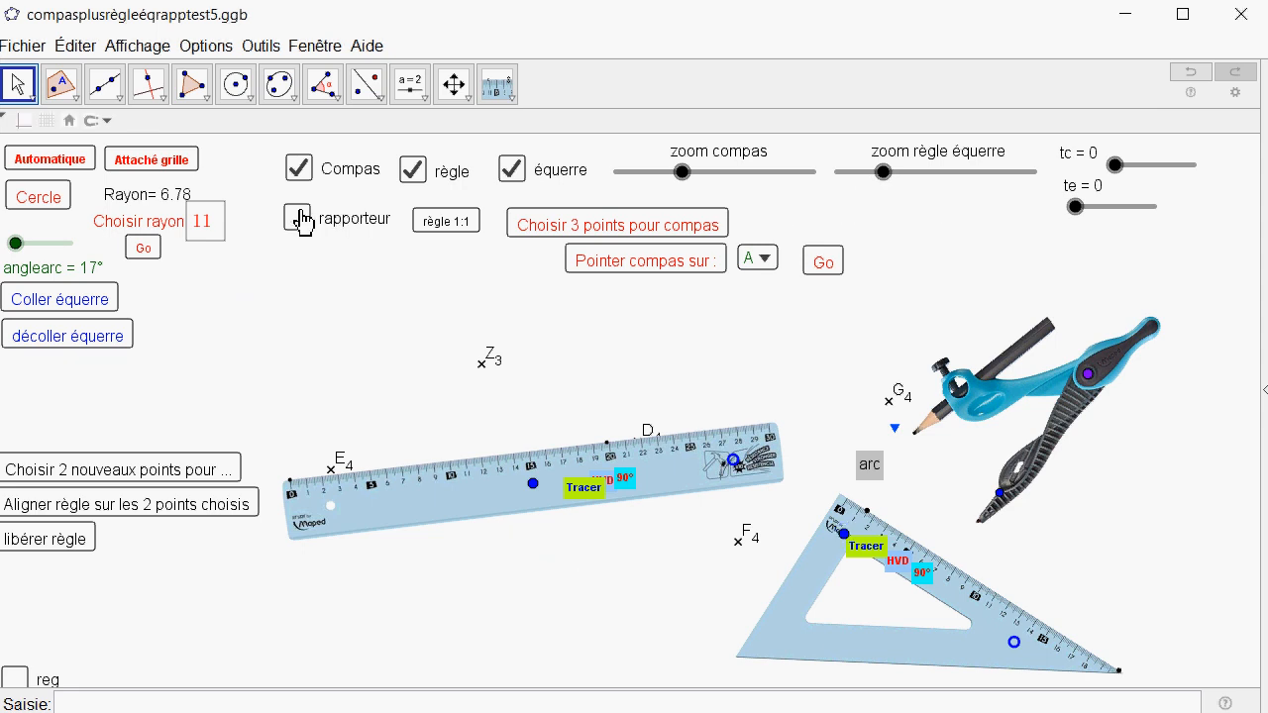
{"action": "left_click", "coordinate": [298, 171]}
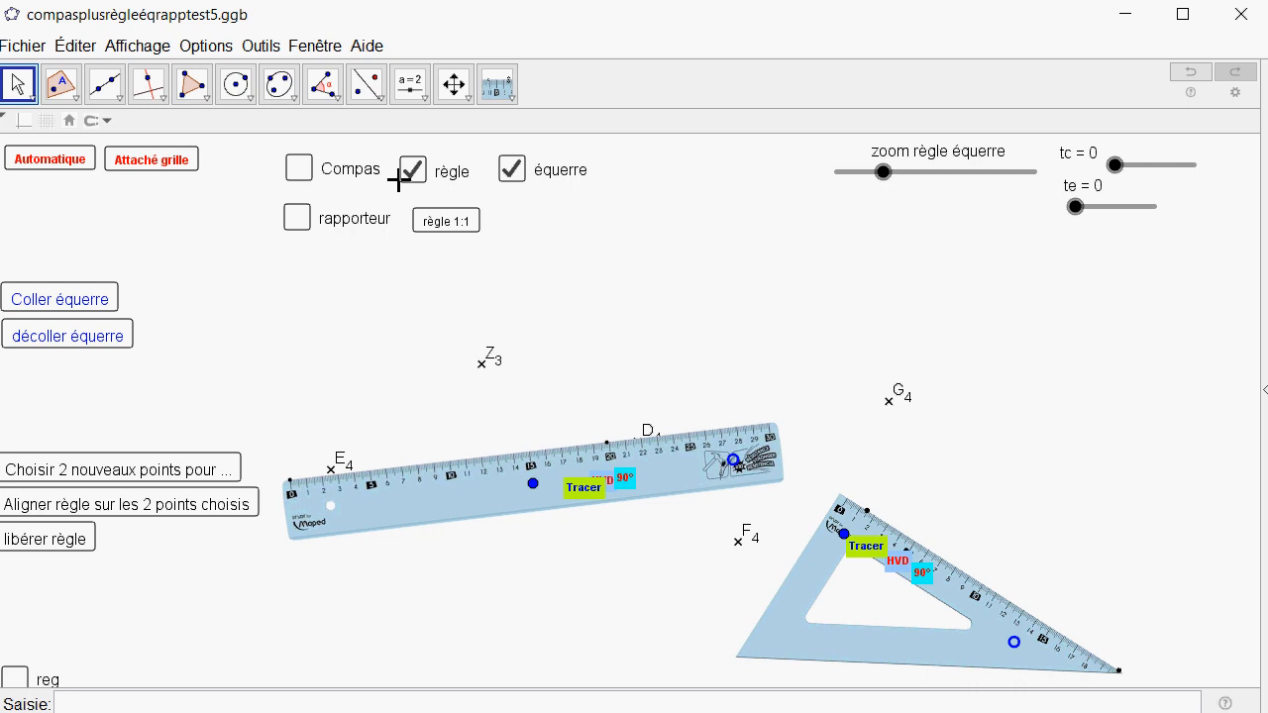
{"action": "left_click", "coordinate": [512, 174]}
{"action": "left_click", "coordinate": [424, 175]}
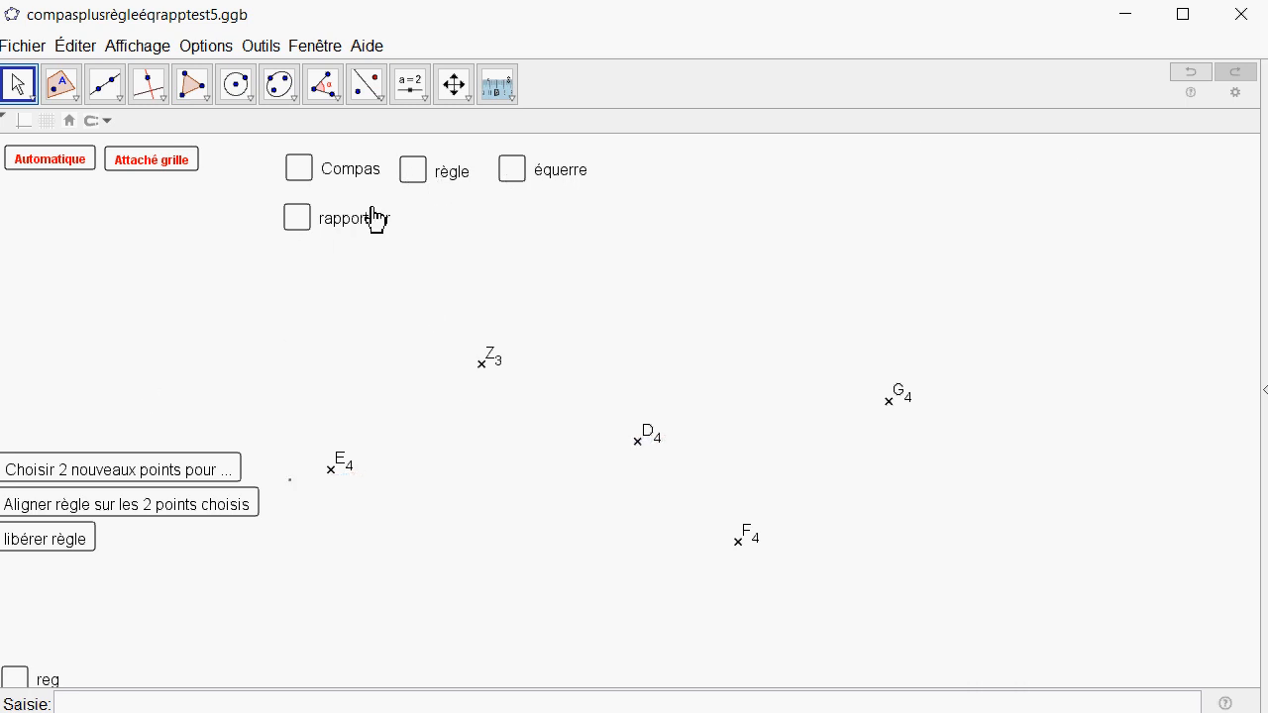
Show the ruler again and align it on the two chosen points E4 and Z3.
{"action": "left_click", "coordinate": [412, 172]}
{"action": "left_click_drag", "start_coordinate": [536, 494], "coordinate": [523, 551]}
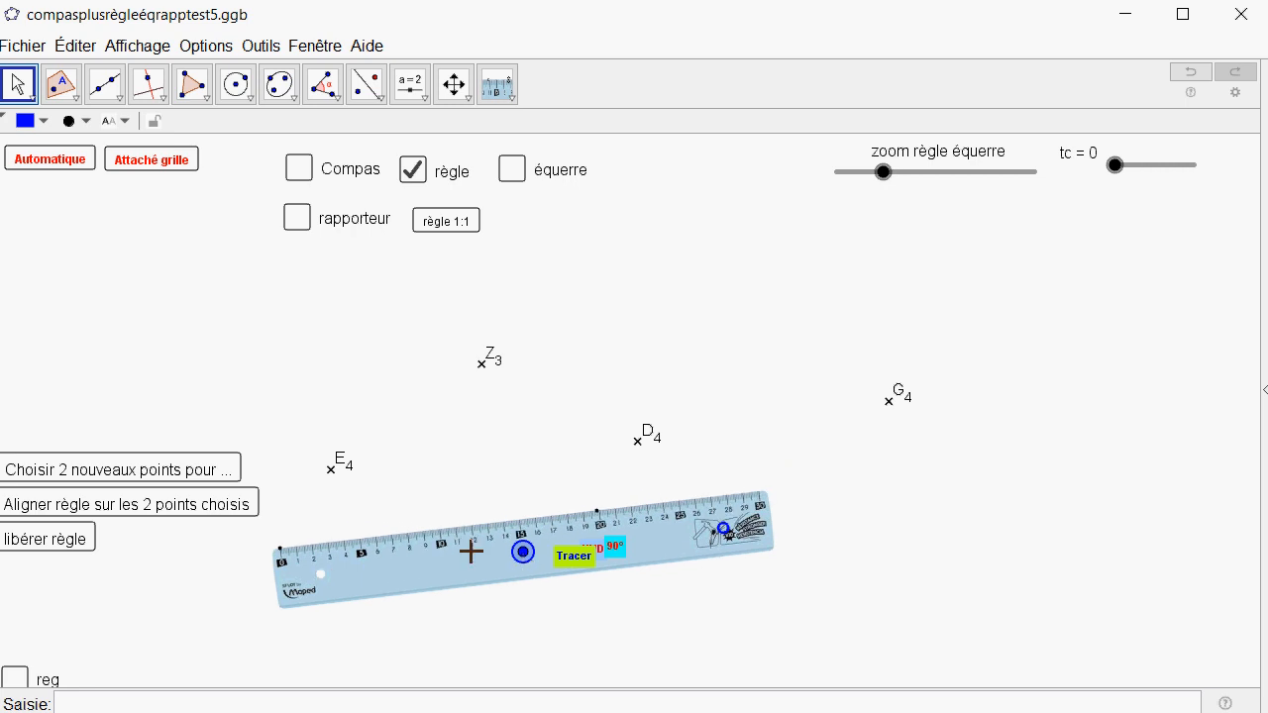
{"action": "left_click", "coordinate": [216, 514]}
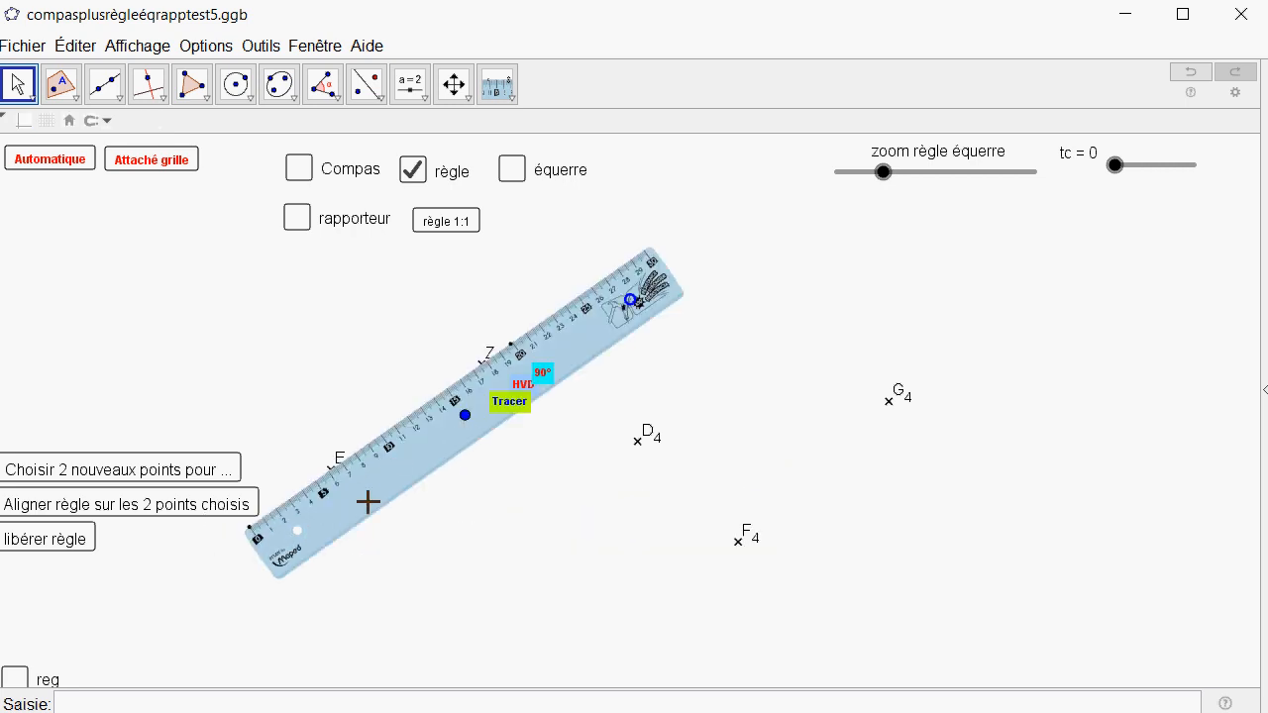
Trace a line along the ruler through E4 and Z3, from about graduation 2 to about graduation 22.
{"action": "left_click", "coordinate": [262, 532]}
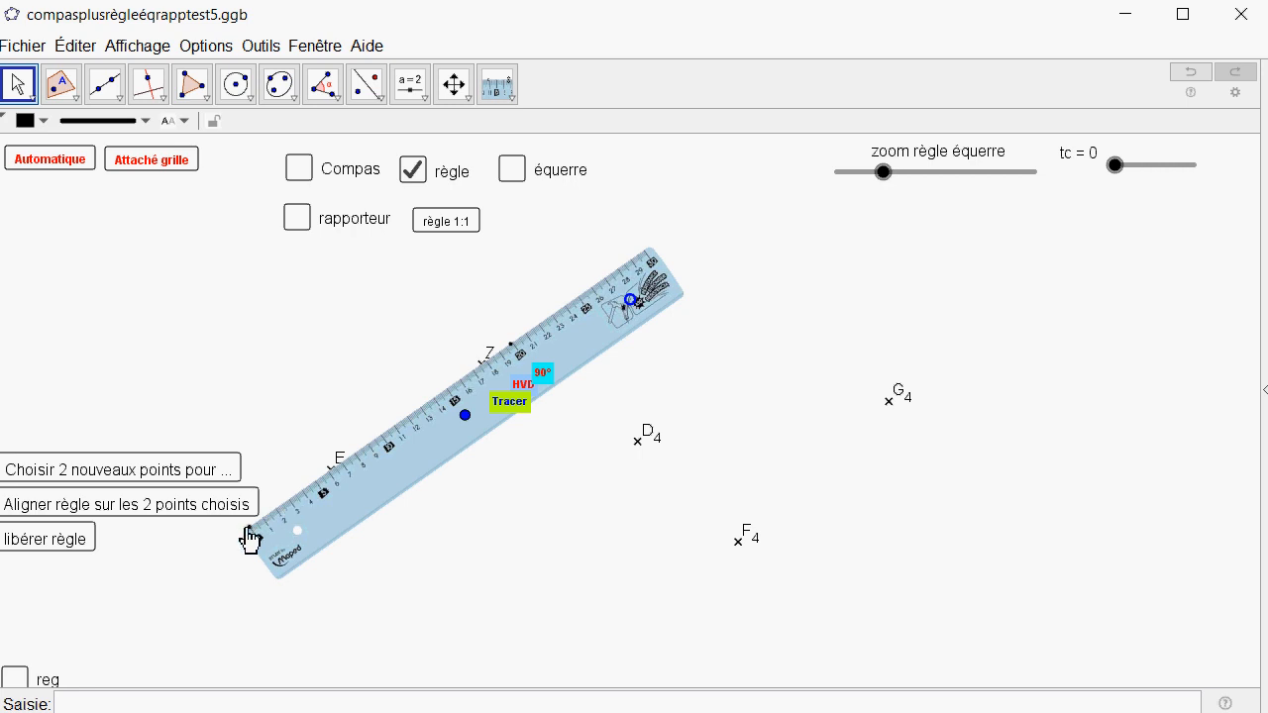
{"action": "left_click", "coordinate": [274, 511]}
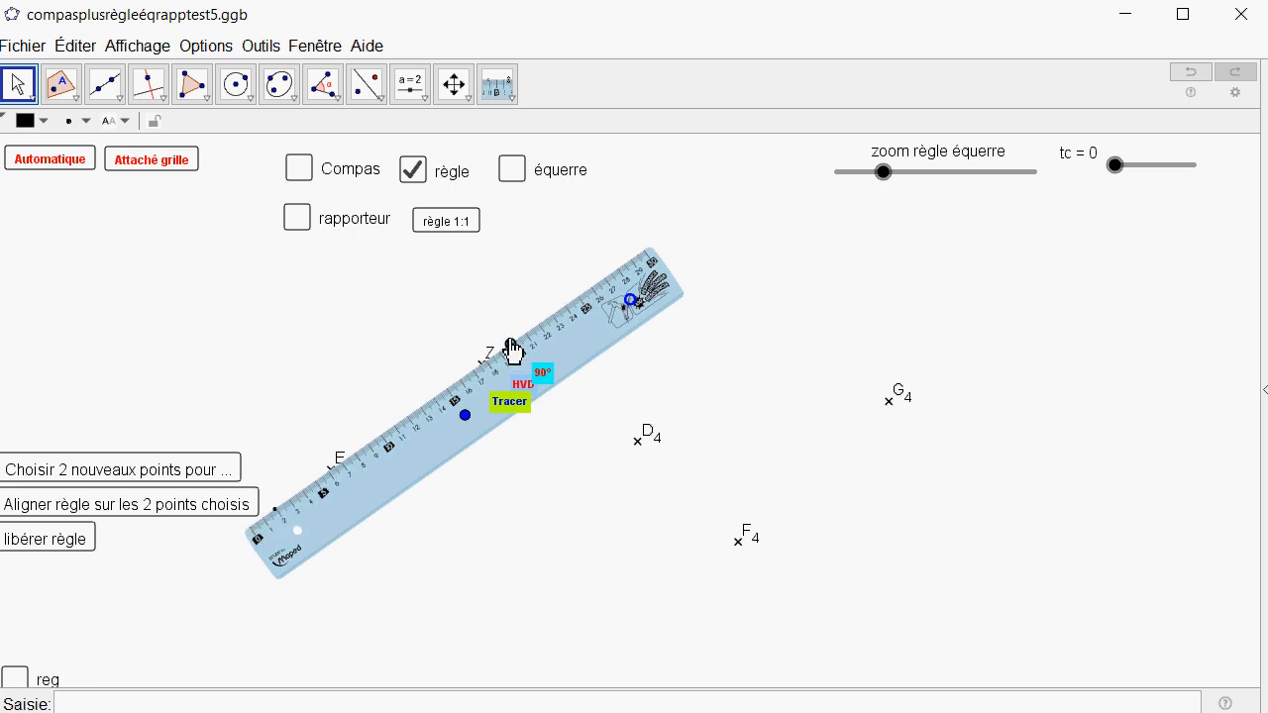
{"action": "left_click", "coordinate": [513, 402]}
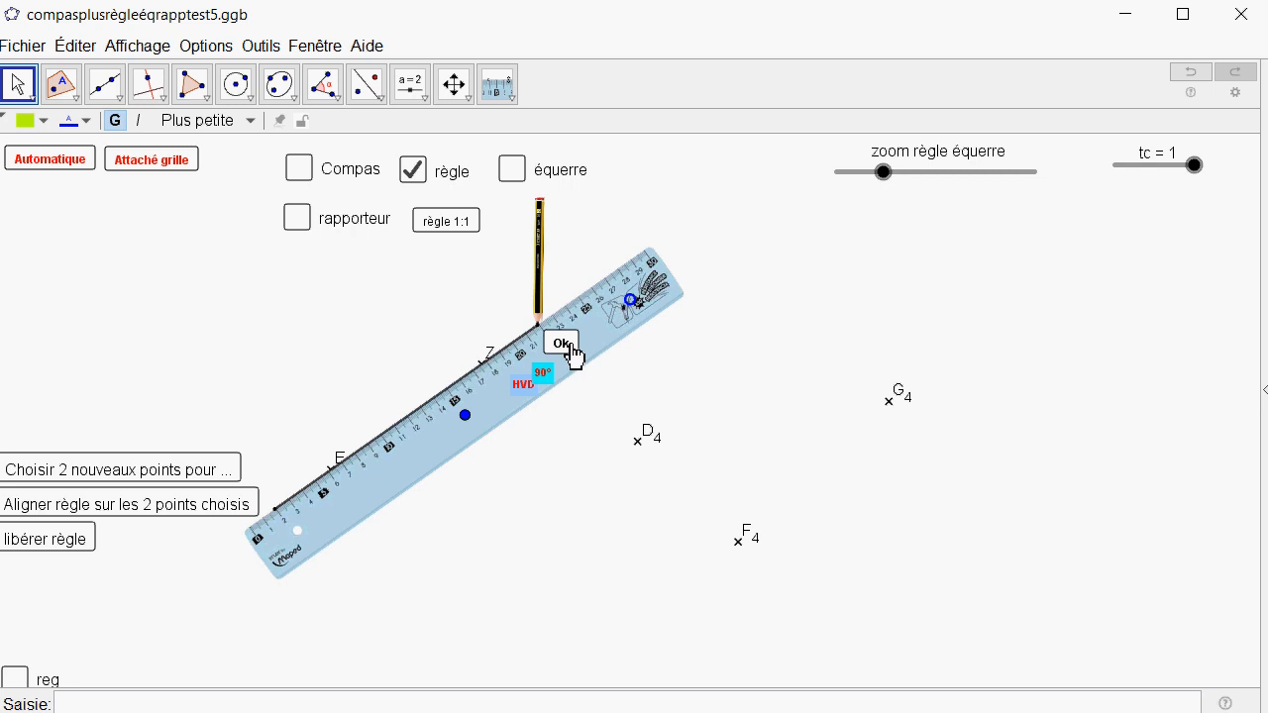
{"action": "left_click", "coordinate": [565, 349]}
Rotate the ruler by 90°, return it to horizontal with HVD and park it below the traced line.
{"action": "left_click", "coordinate": [543, 374]}
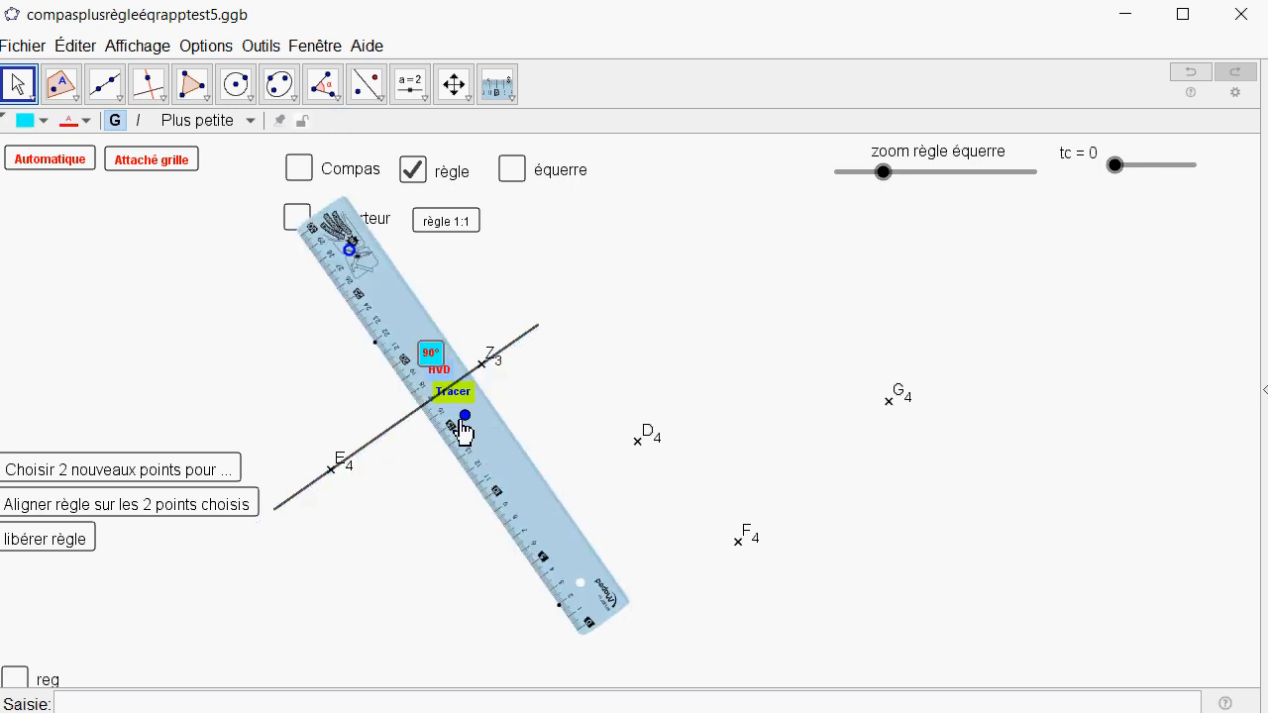
{"action": "mouse_move", "coordinate": [470, 432]}
{"action": "left_mouse_down"}
{"action": "mouse_move", "coordinate": [426, 483]}
{"action": "mouse_move", "coordinate": [465, 451]}
{"action": "left_mouse_up"}
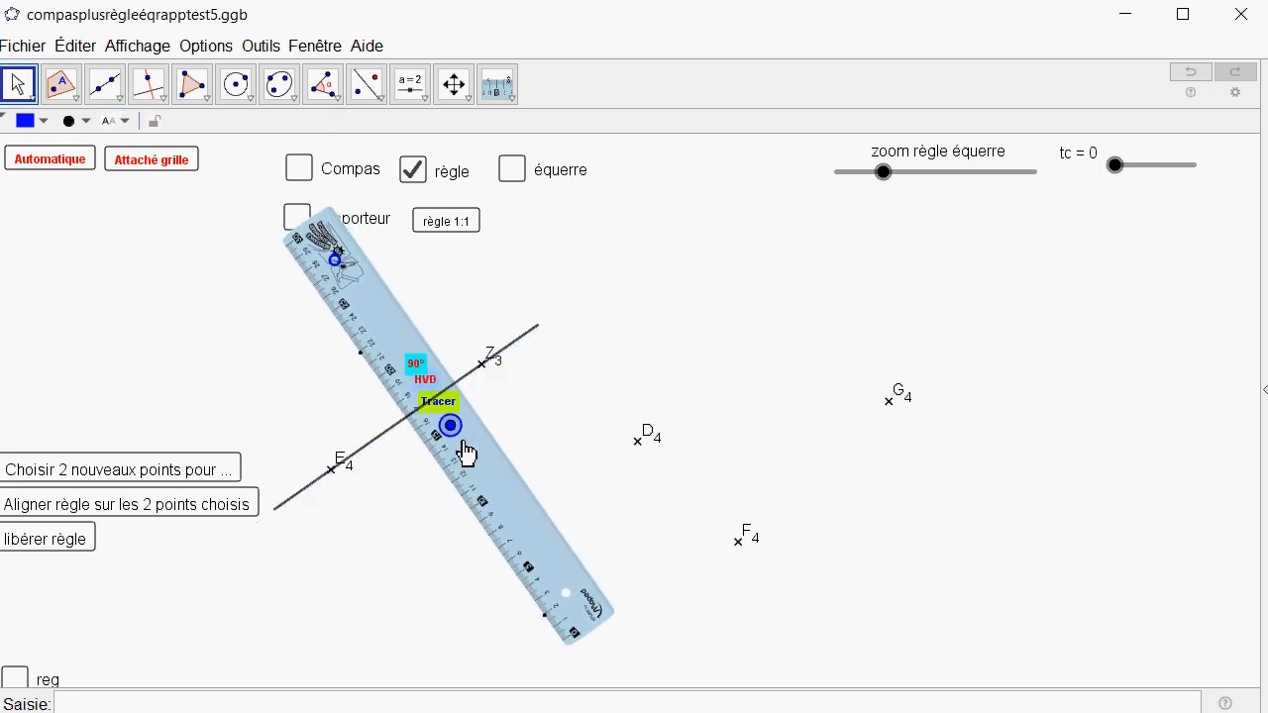
{"action": "left_click", "coordinate": [422, 382]}
{"action": "left_click", "coordinate": [453, 430]}
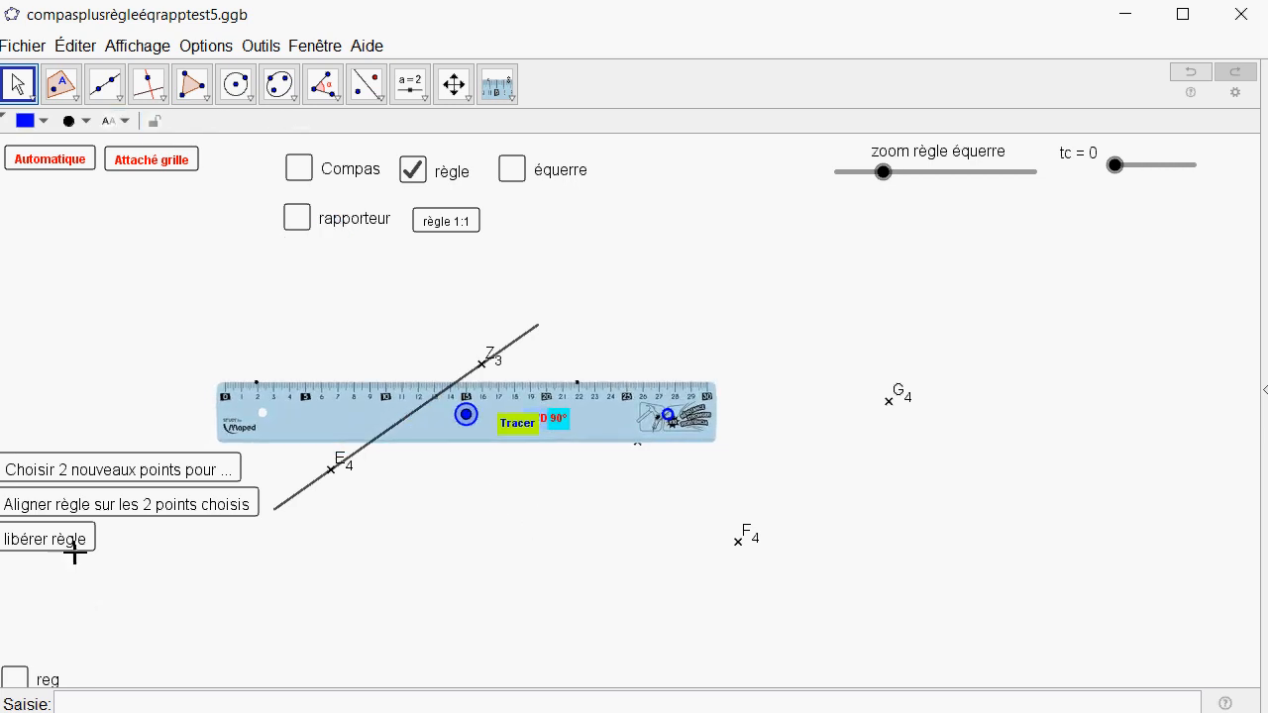
{"action": "left_click", "coordinate": [356, 537]}
{"action": "left_click_drag", "start_coordinate": [452, 425], "coordinate": [506, 617]}
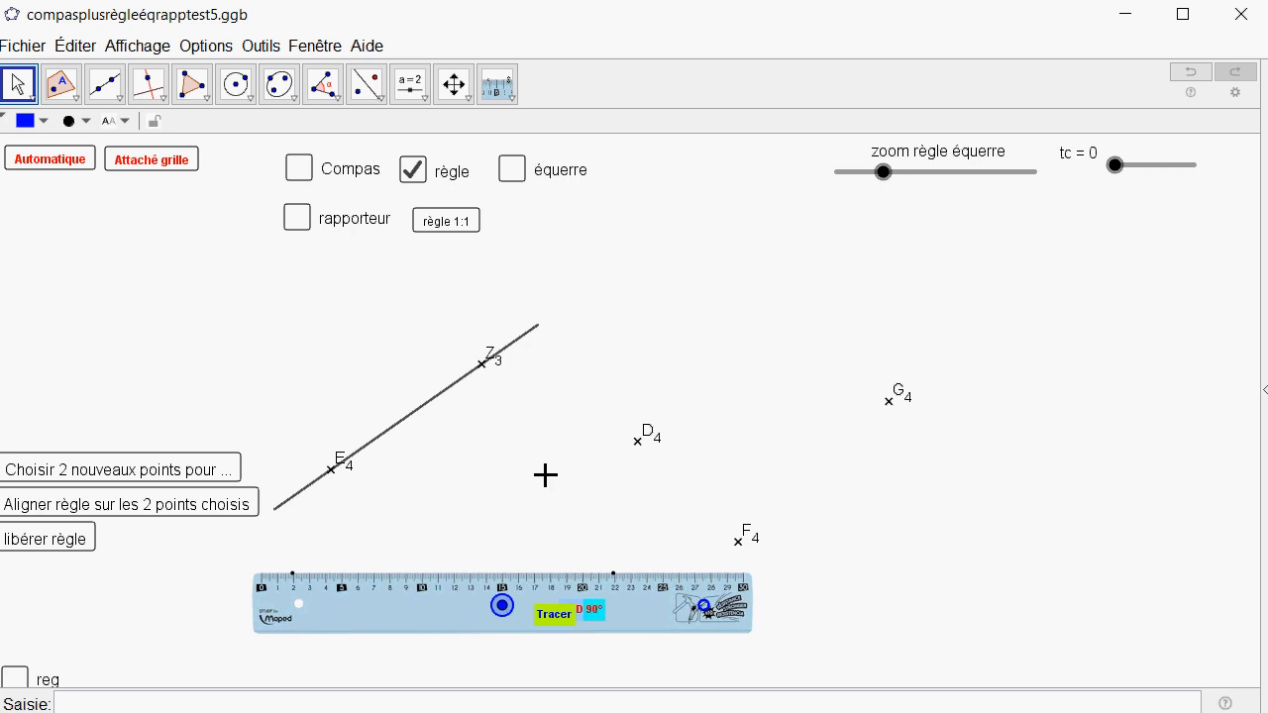
Move the traced line away from its points, and reposition Z3 and E4 above it.
{"action": "left_click_drag", "start_coordinate": [432, 416], "coordinate": [612, 376]}
{"action": "left_click_drag", "start_coordinate": [485, 366], "coordinate": [555, 310]}
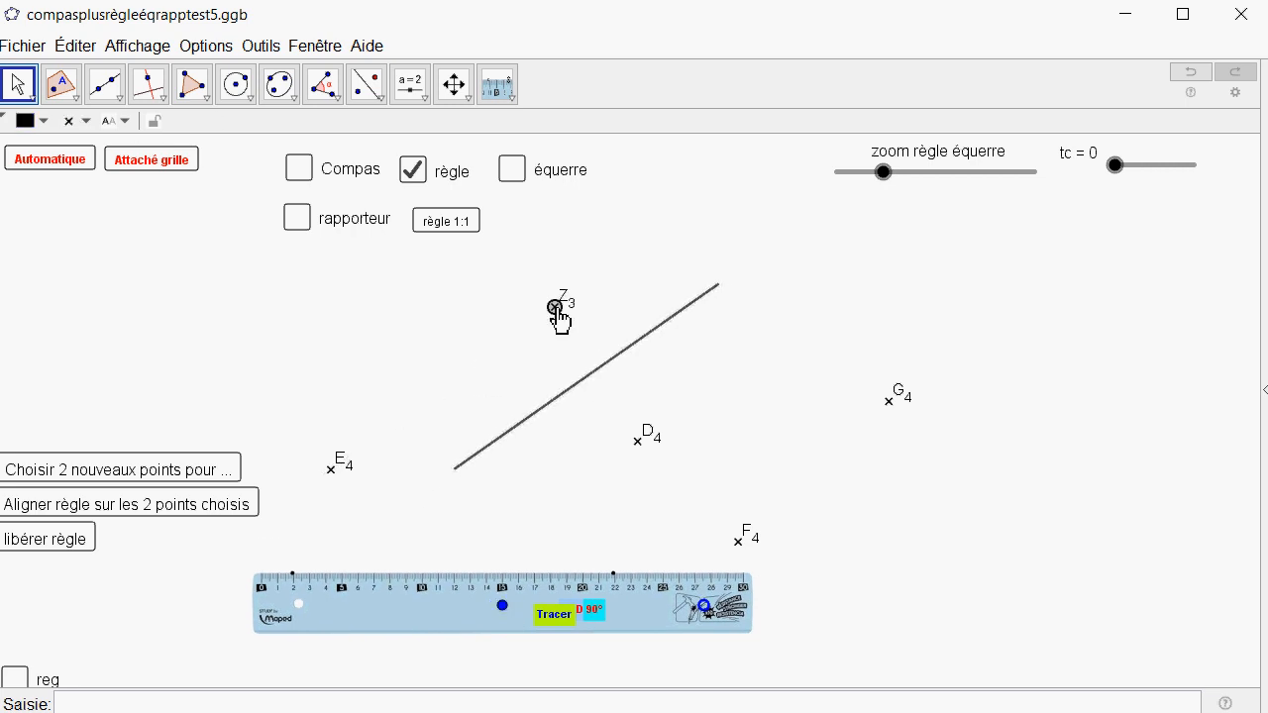
{"action": "left_click_drag", "start_coordinate": [344, 476], "coordinate": [343, 382]}
{"action": "left_click_drag", "start_coordinate": [555, 313], "coordinate": [477, 298]}
{"action": "left_click_drag", "start_coordinate": [586, 379], "coordinate": [498, 409]}
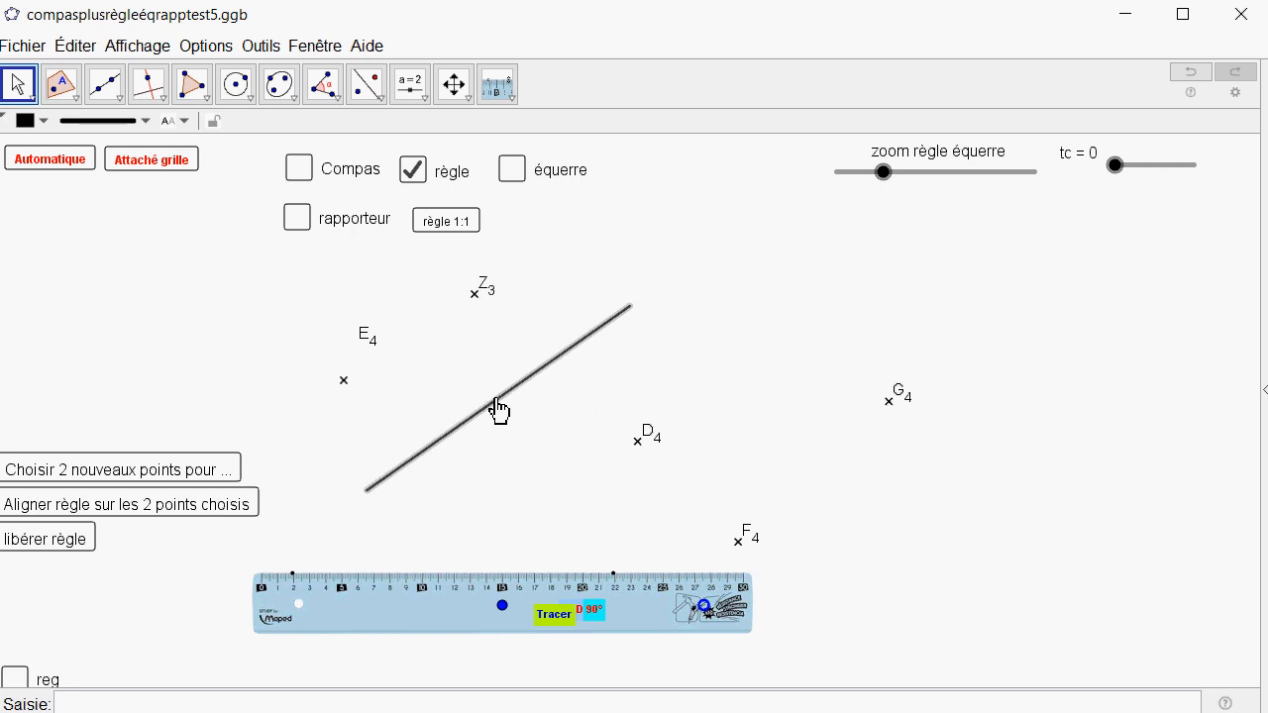
Reposition the ruler and points Z3 and E4 slightly, and delete the traced line.
{"action": "left_click_drag", "start_coordinate": [503, 605], "coordinate": [461, 598]}
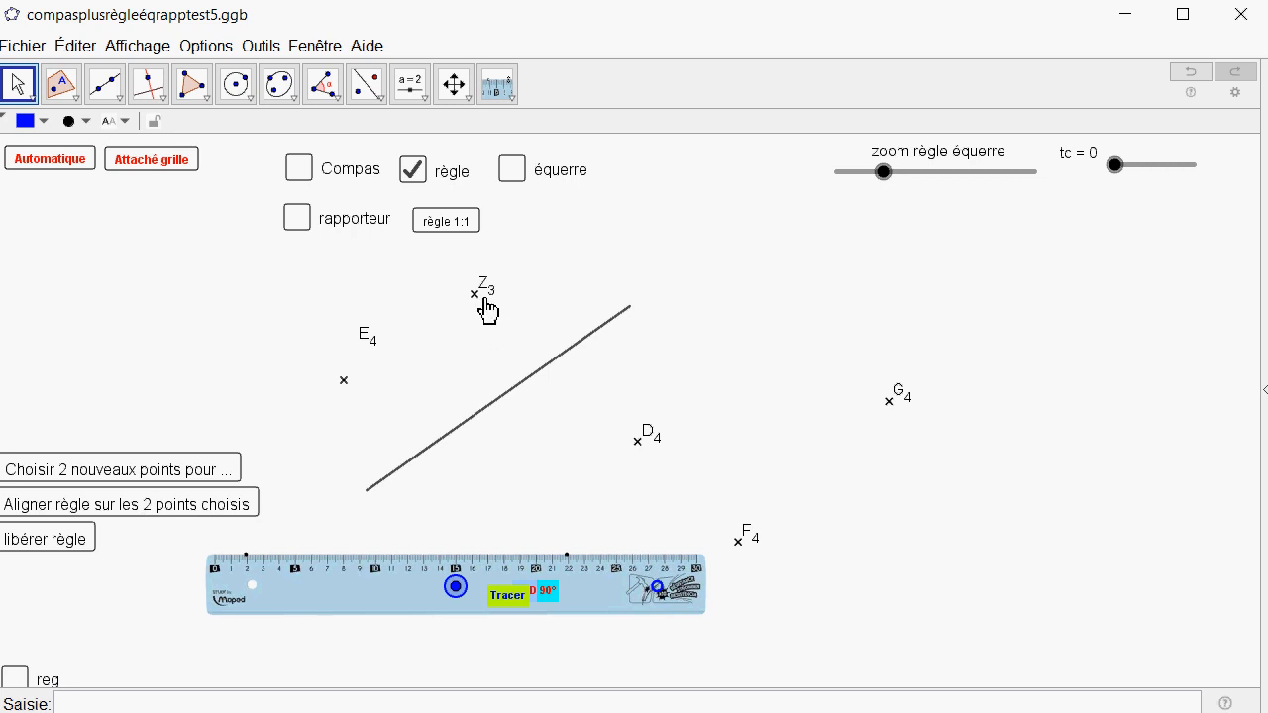
{"action": "left_click_drag", "start_coordinate": [476, 296], "coordinate": [438, 319]}
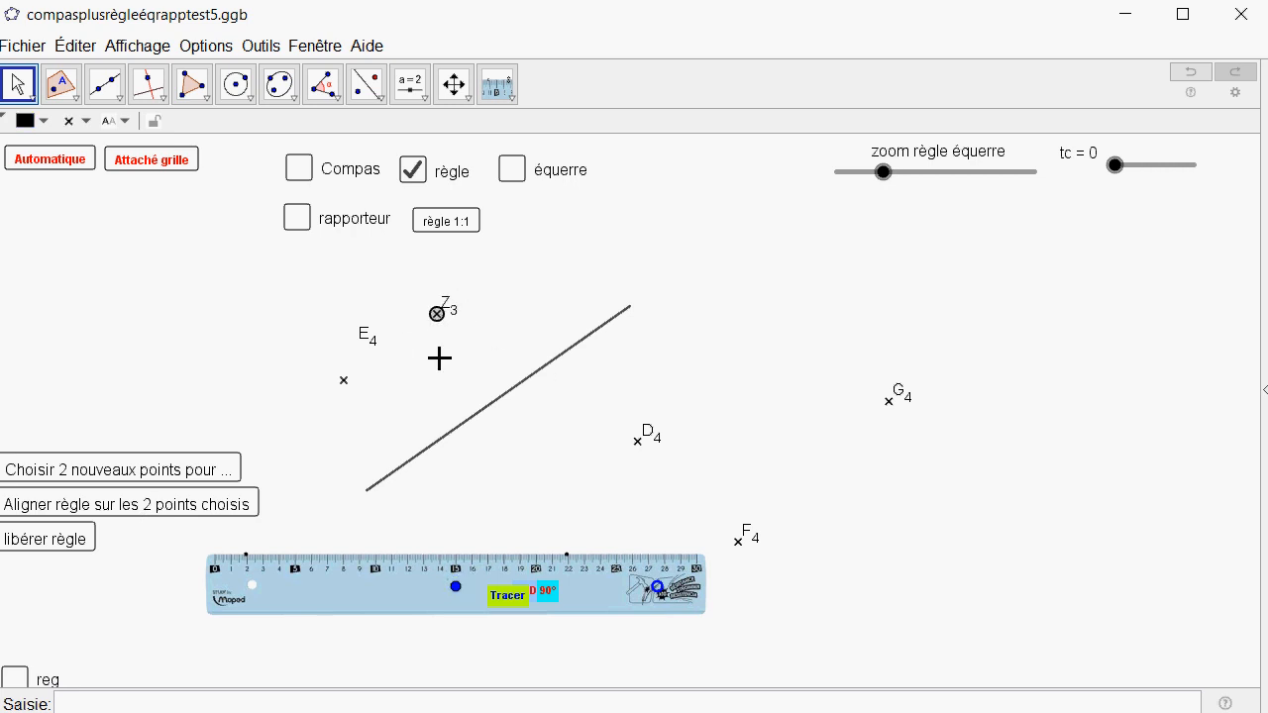
{"action": "left_click_drag", "start_coordinate": [345, 383], "coordinate": [337, 436]}
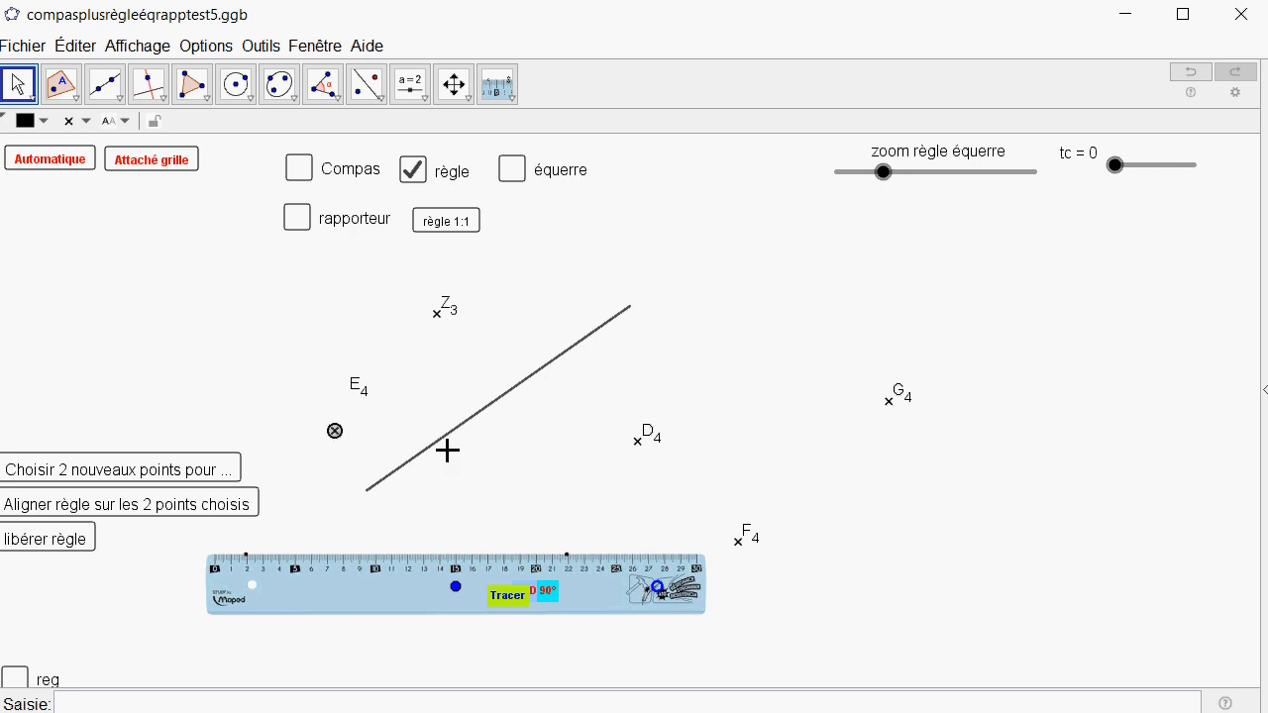
{"action": "left_click", "coordinate": [487, 414]}
{"action": "key", "text": "Delete"}
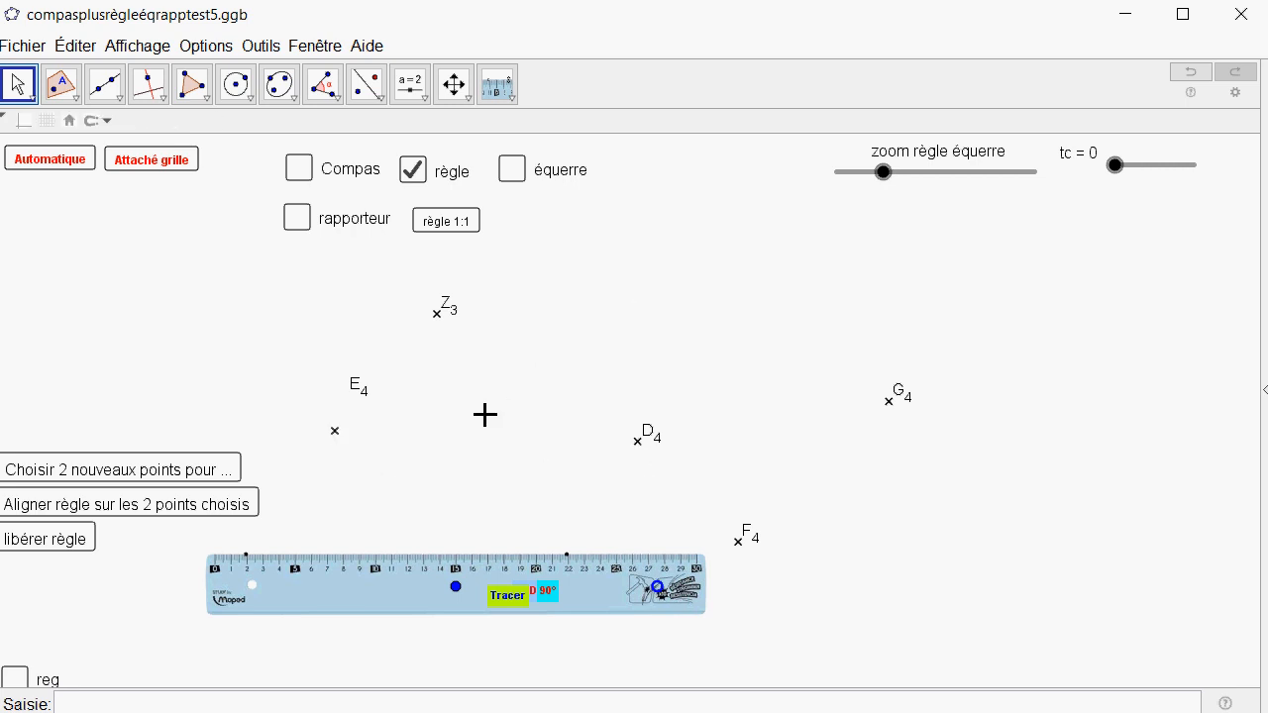
Choose E4 and D4 as the two new alignment points and align the ruler on them.
{"action": "left_click", "coordinate": [217, 468]}
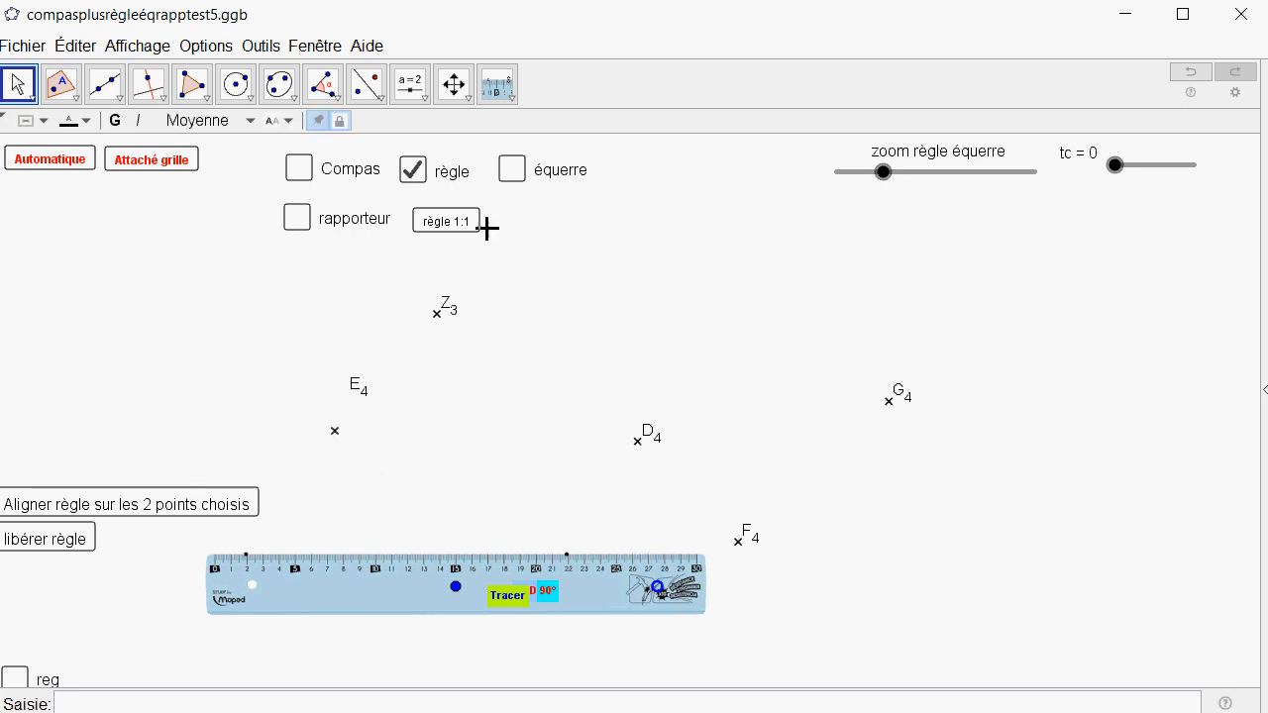
{"action": "left_click", "coordinate": [499, 91]}
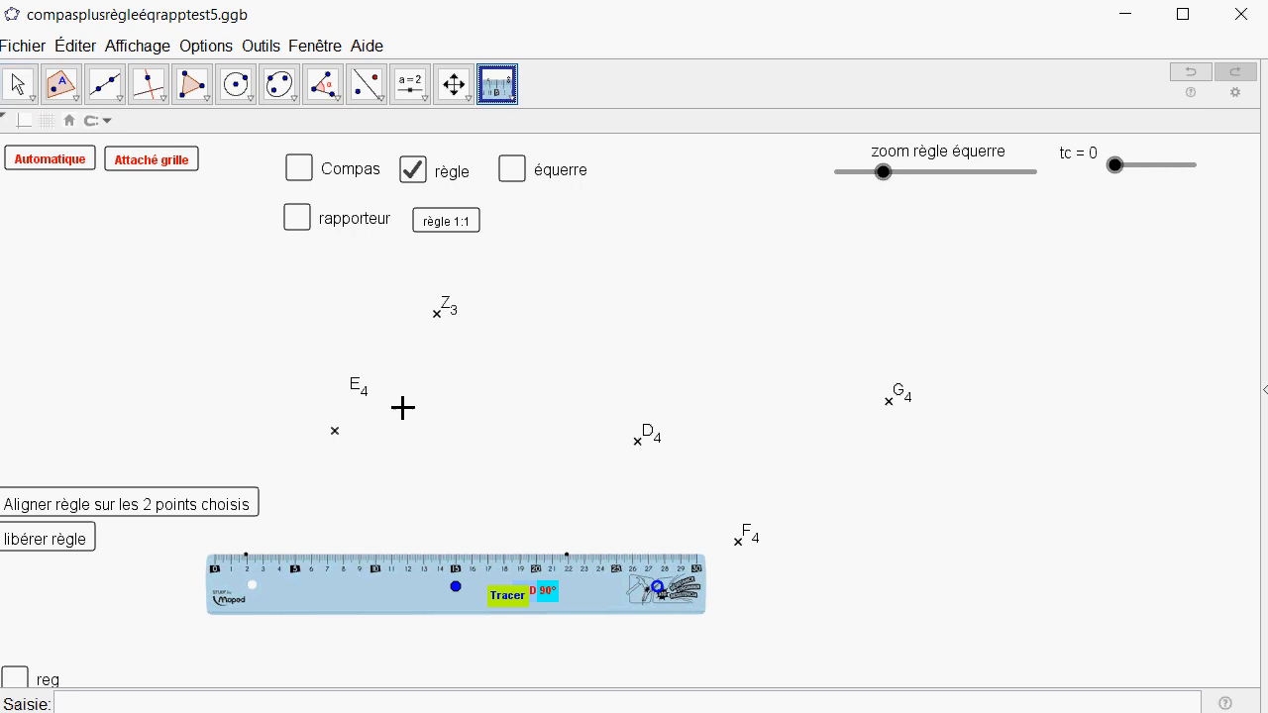
{"action": "left_click", "coordinate": [337, 432]}
{"action": "left_click", "coordinate": [638, 445]}
{"action": "left_click", "coordinate": [120, 506]}
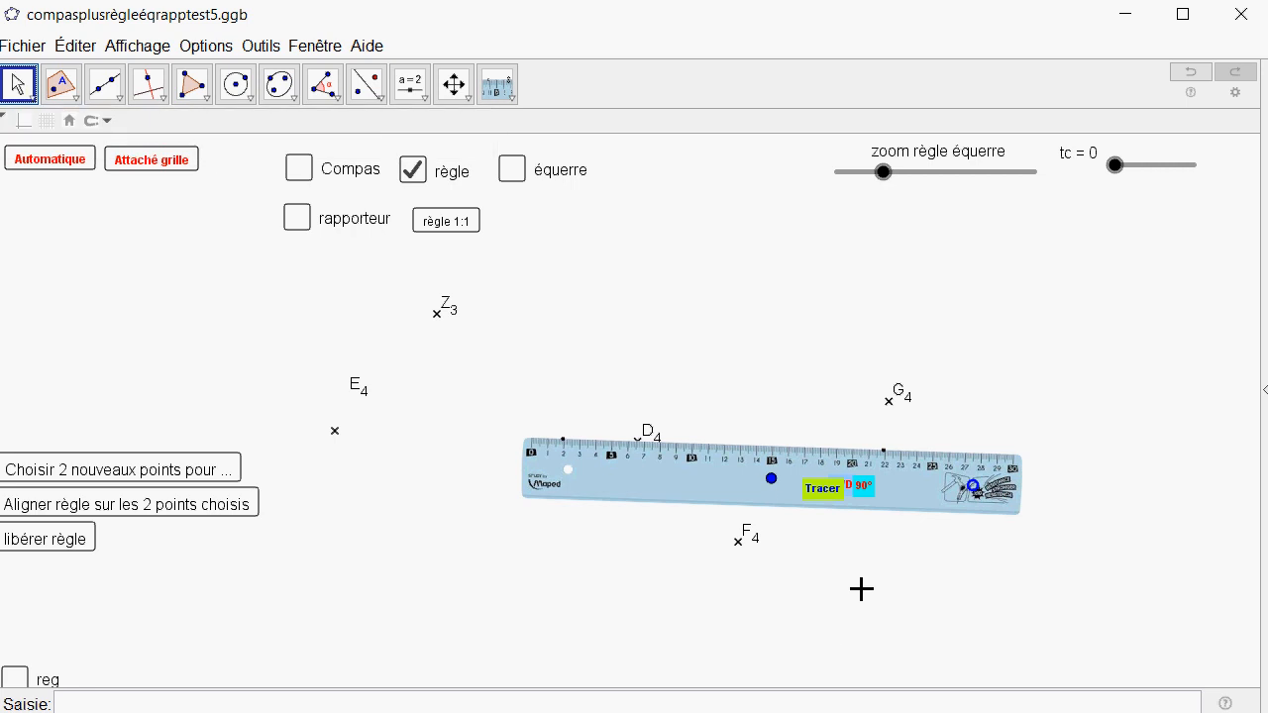
Slide the ruler along its alignment past D4, and move it back below points E4 and D4.
{"action": "left_click_drag", "start_coordinate": [771, 479], "coordinate": [956, 484]}
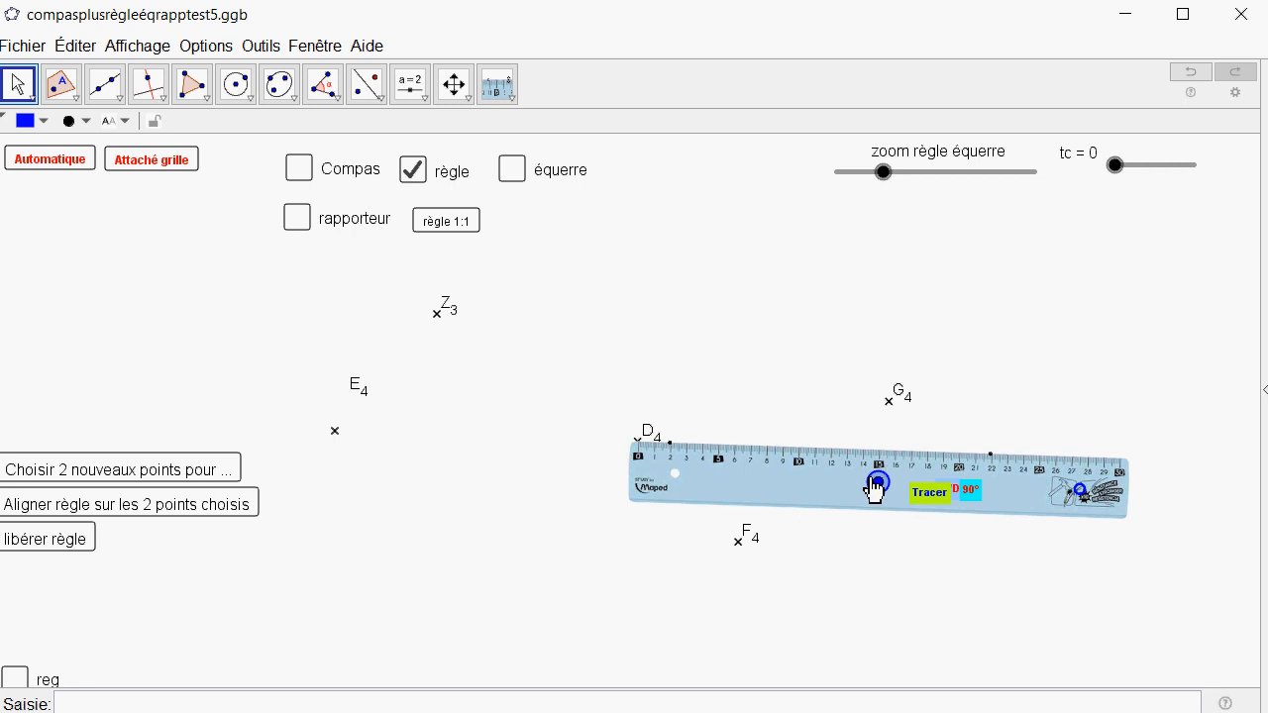
{"action": "left_click_drag", "start_coordinate": [878, 483], "coordinate": [502, 583]}
{"action": "left_click", "coordinate": [417, 528]}
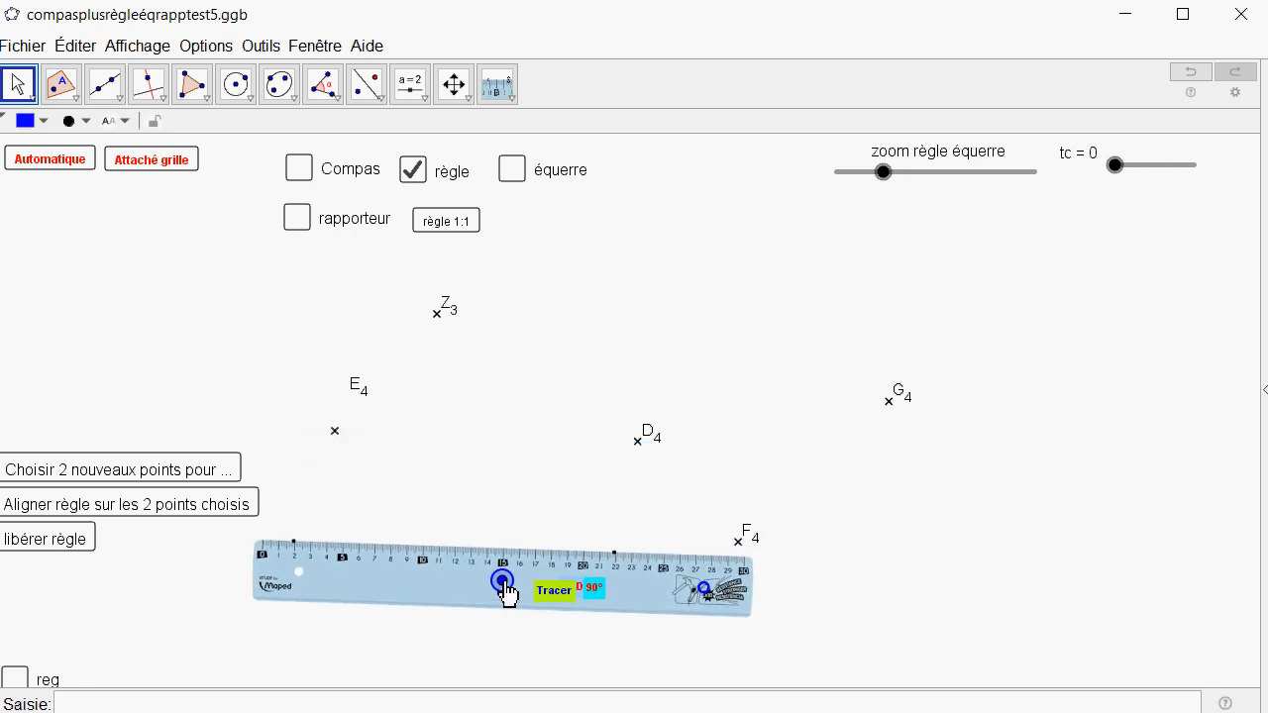
Select points E4 and D4 together and set them as fixed objects in their properties.
{"action": "left_click_drag", "start_coordinate": [311, 399], "coordinate": [716, 506]}
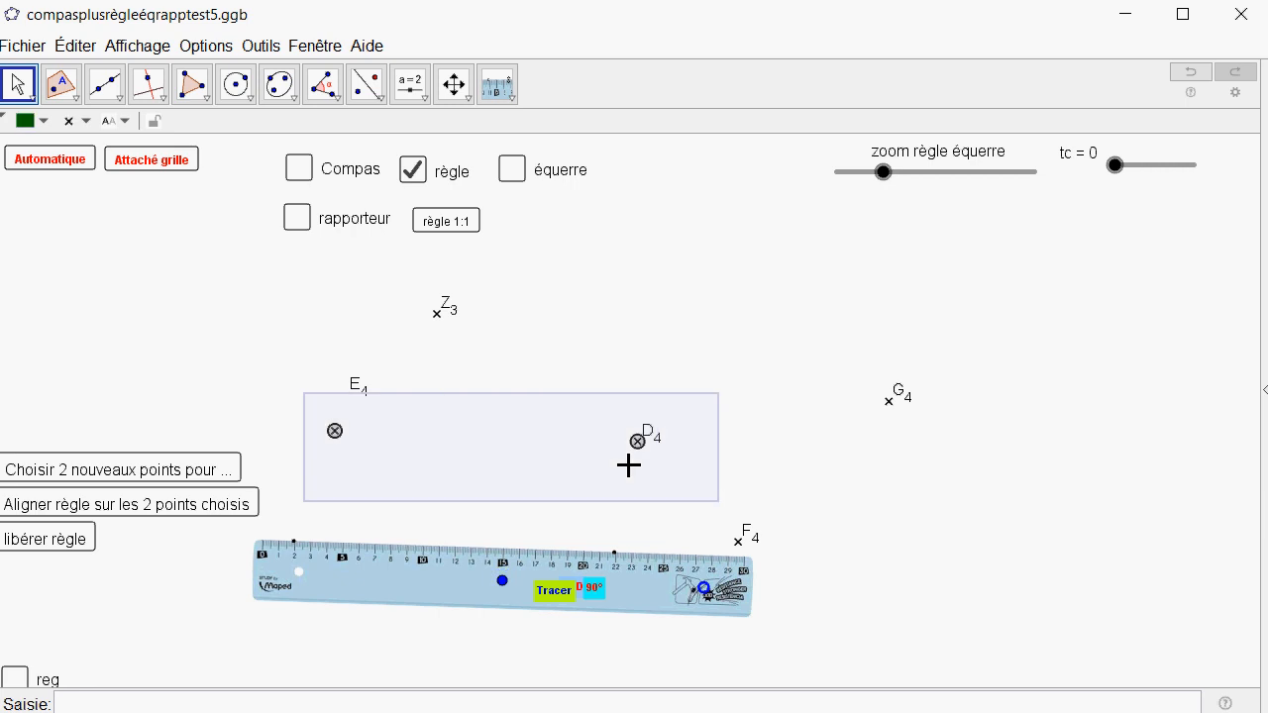
{"action": "right_click", "coordinate": [628, 464]}
{"action": "left_click", "coordinate": [664, 615]}
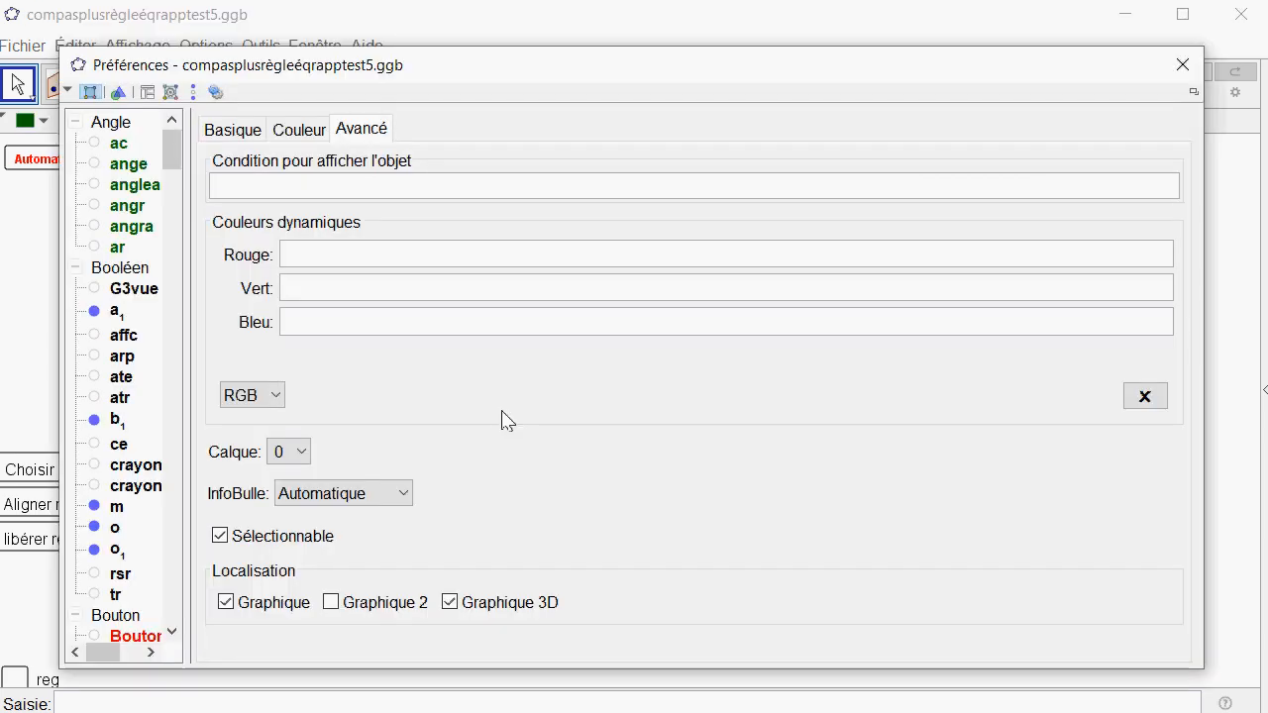
{"action": "left_click", "coordinate": [300, 457]}
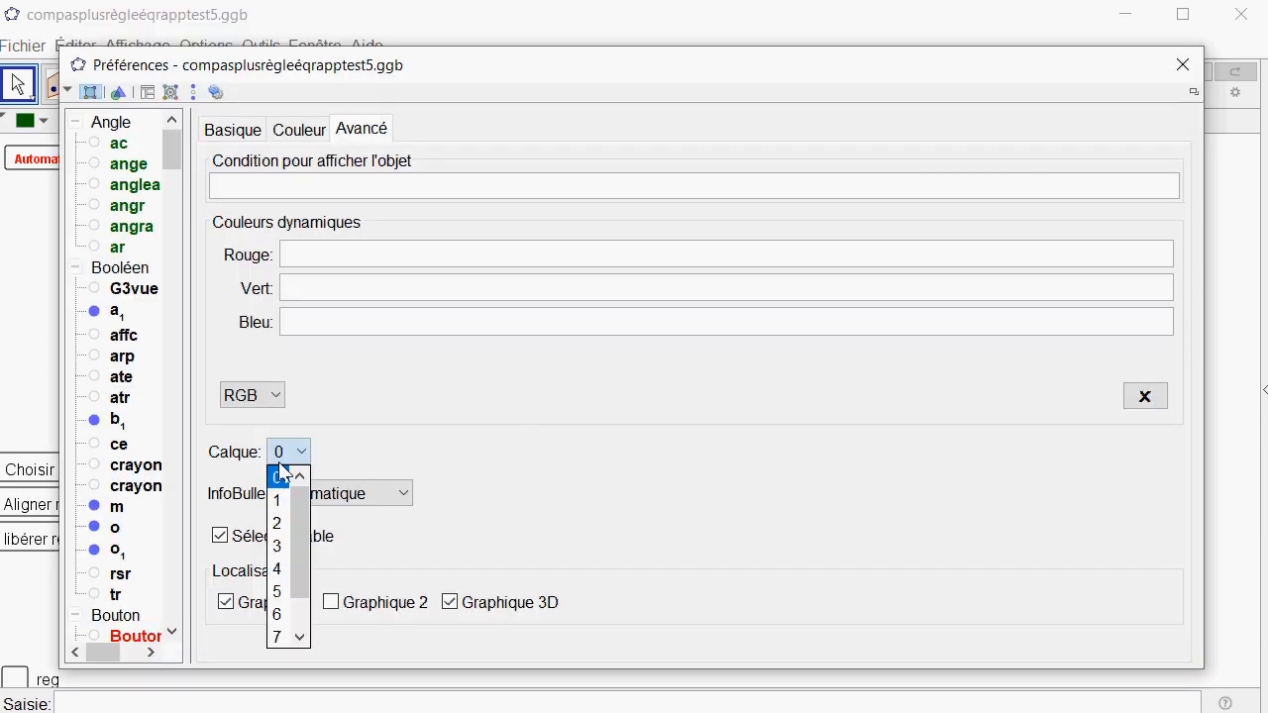
{"action": "left_click", "coordinate": [285, 472]}
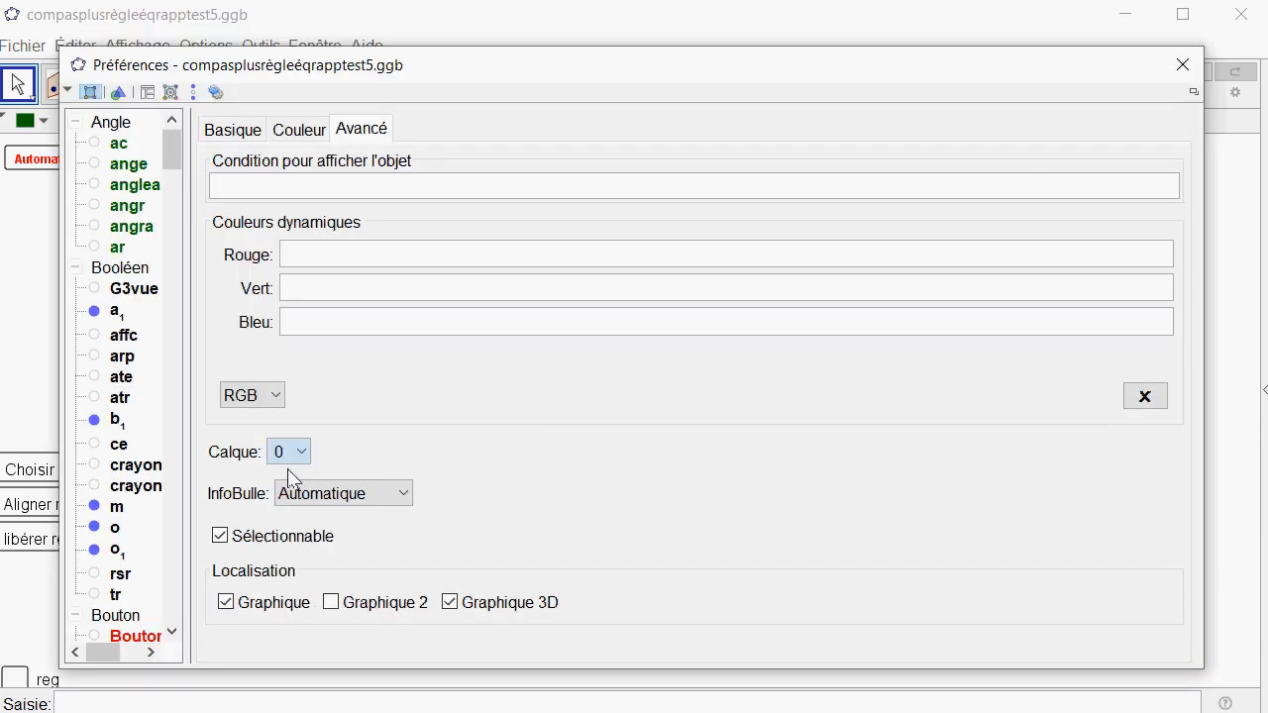
{"action": "left_click", "coordinate": [251, 139]}
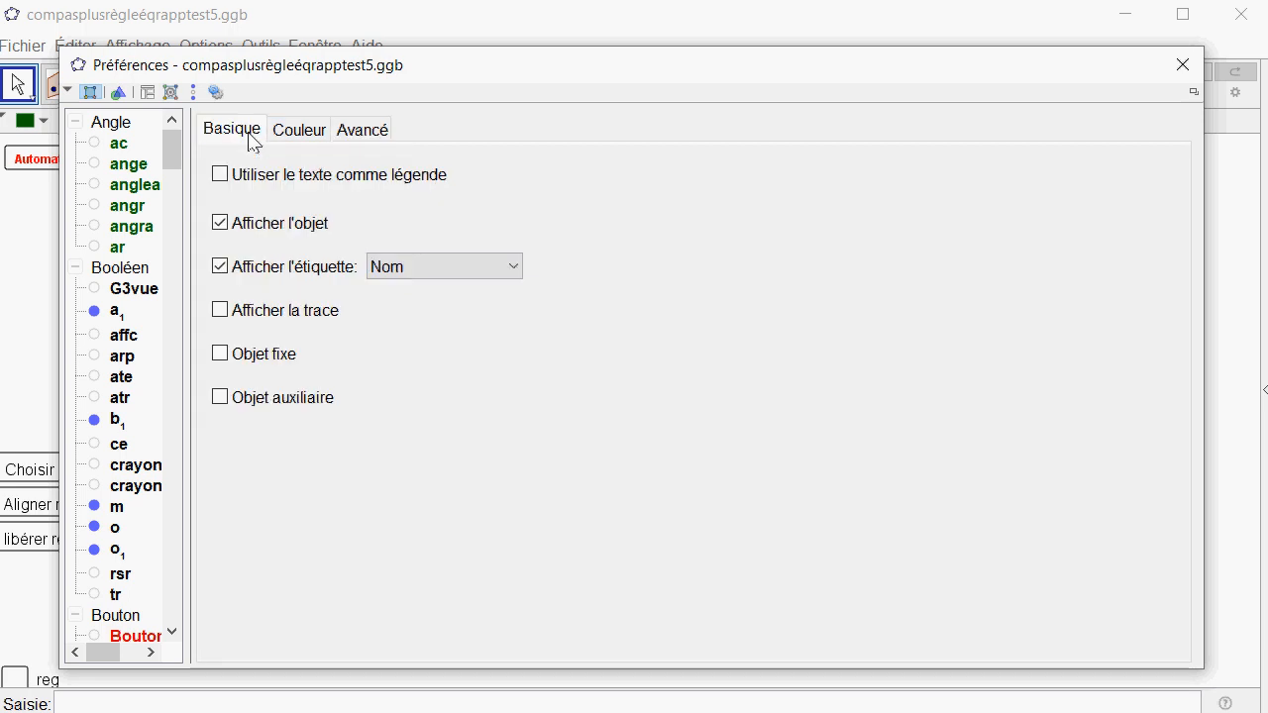
{"action": "left_click", "coordinate": [223, 356]}
{"action": "left_click", "coordinate": [1182, 65]}
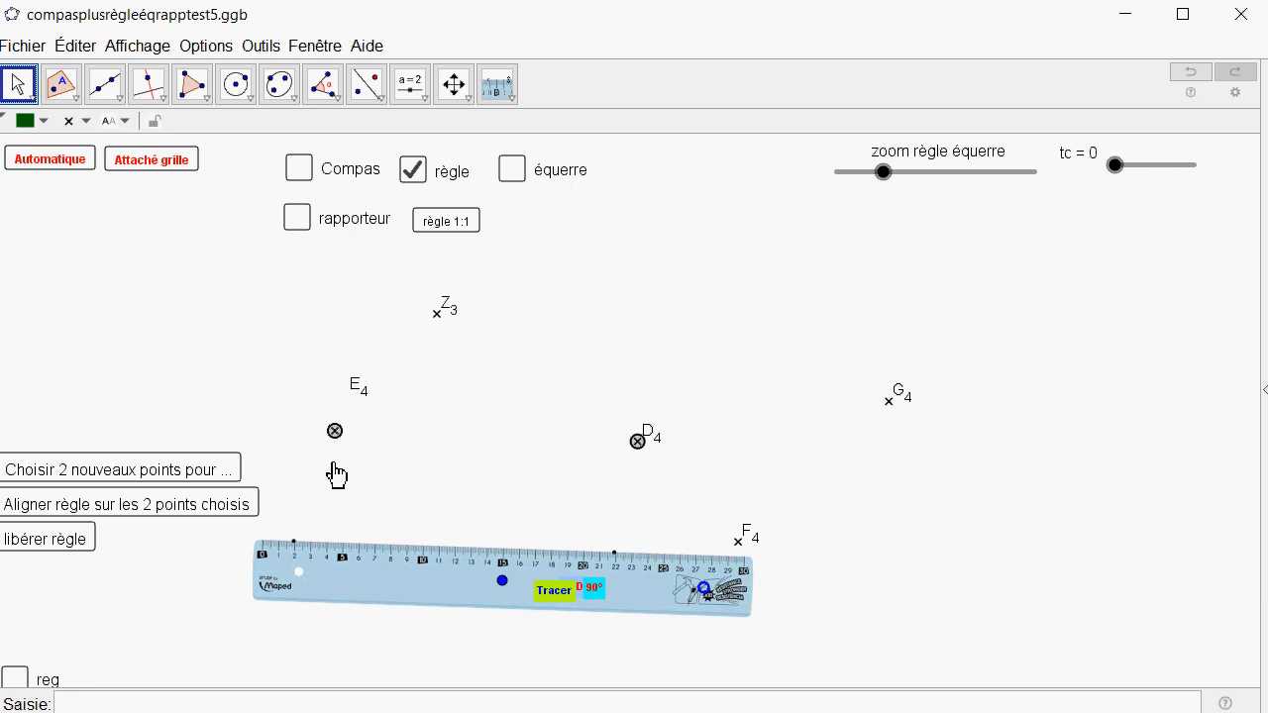
Start tracing with the ruler and align it on E4 and D4, sliding it so the line starts before E4.
{"action": "left_click", "coordinate": [556, 592]}
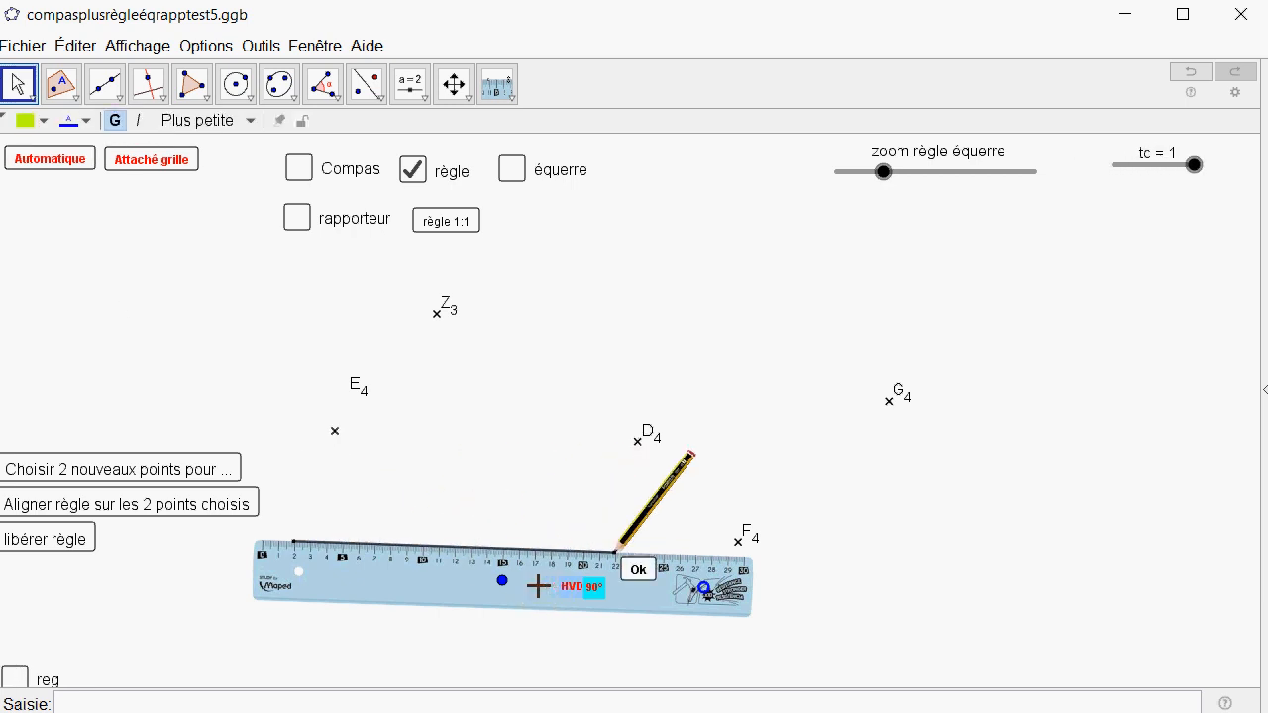
{"action": "left_click", "coordinate": [135, 510]}
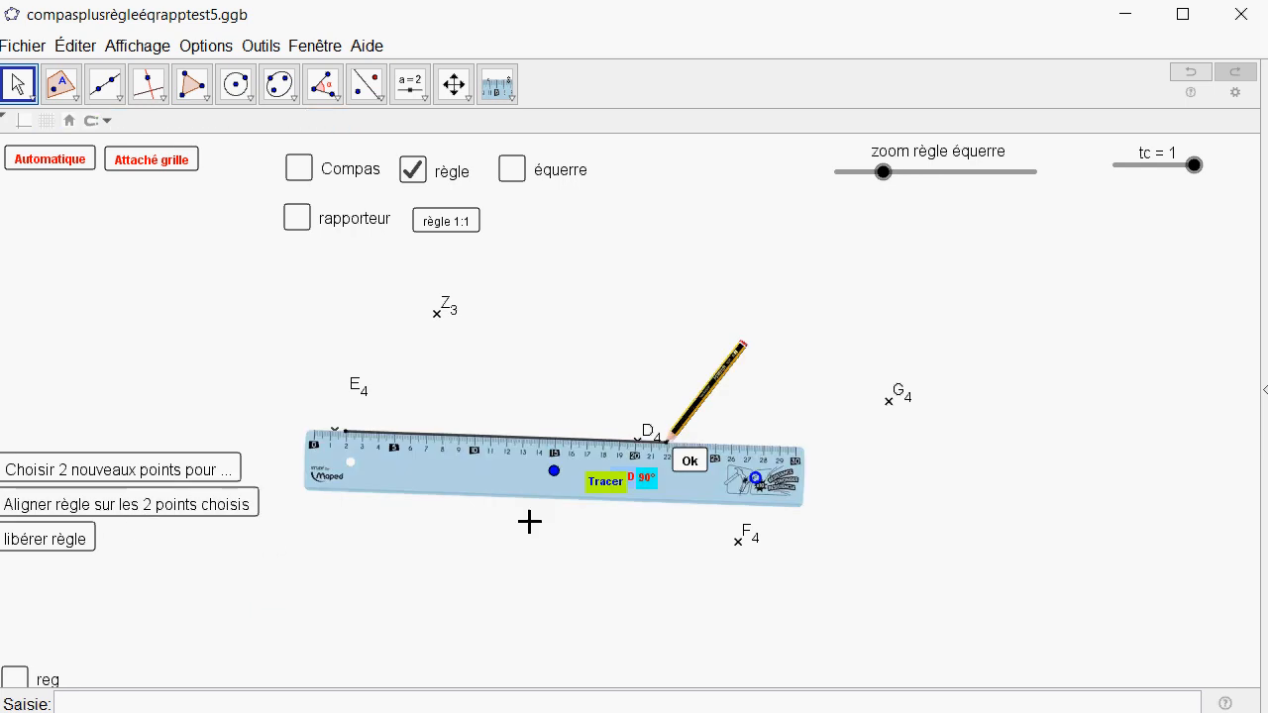
{"action": "left_click_drag", "start_coordinate": [552, 485], "coordinate": [505, 484]}
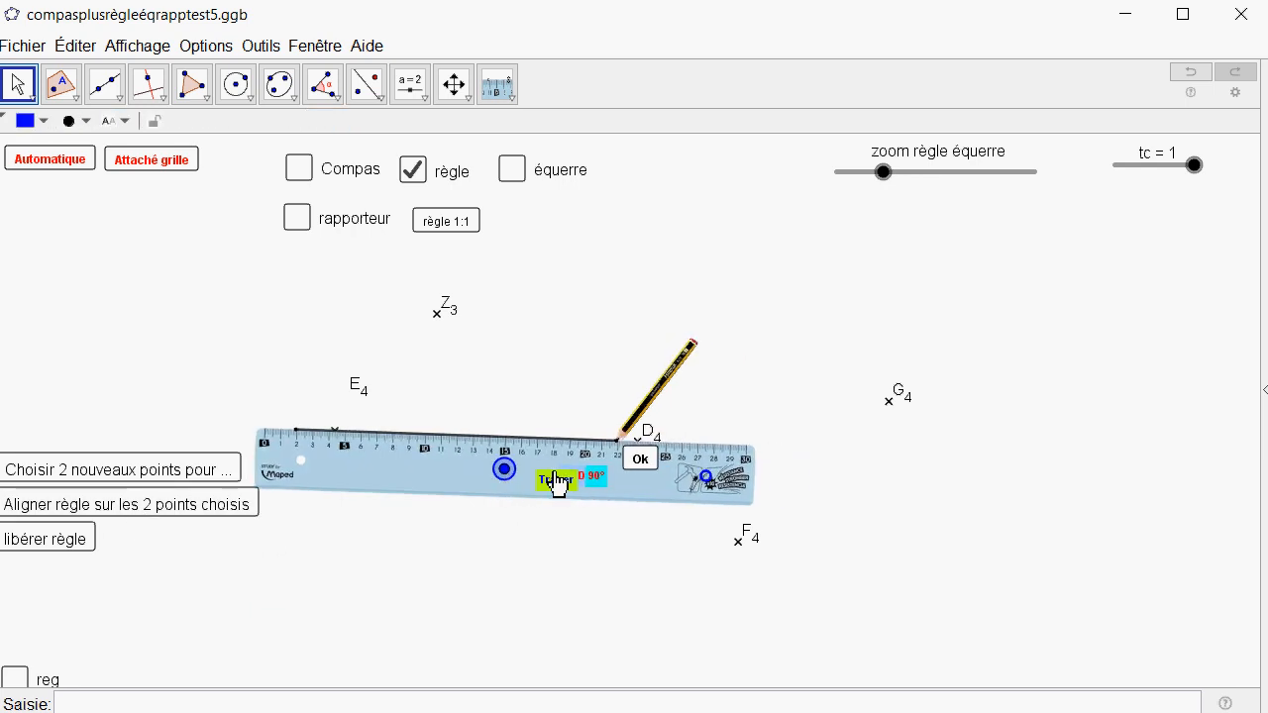
Extend the traced line past D4 to about graduation 27, validate it and move the ruler below the line.
{"action": "left_click_drag", "start_coordinate": [621, 449], "coordinate": [701, 454]}
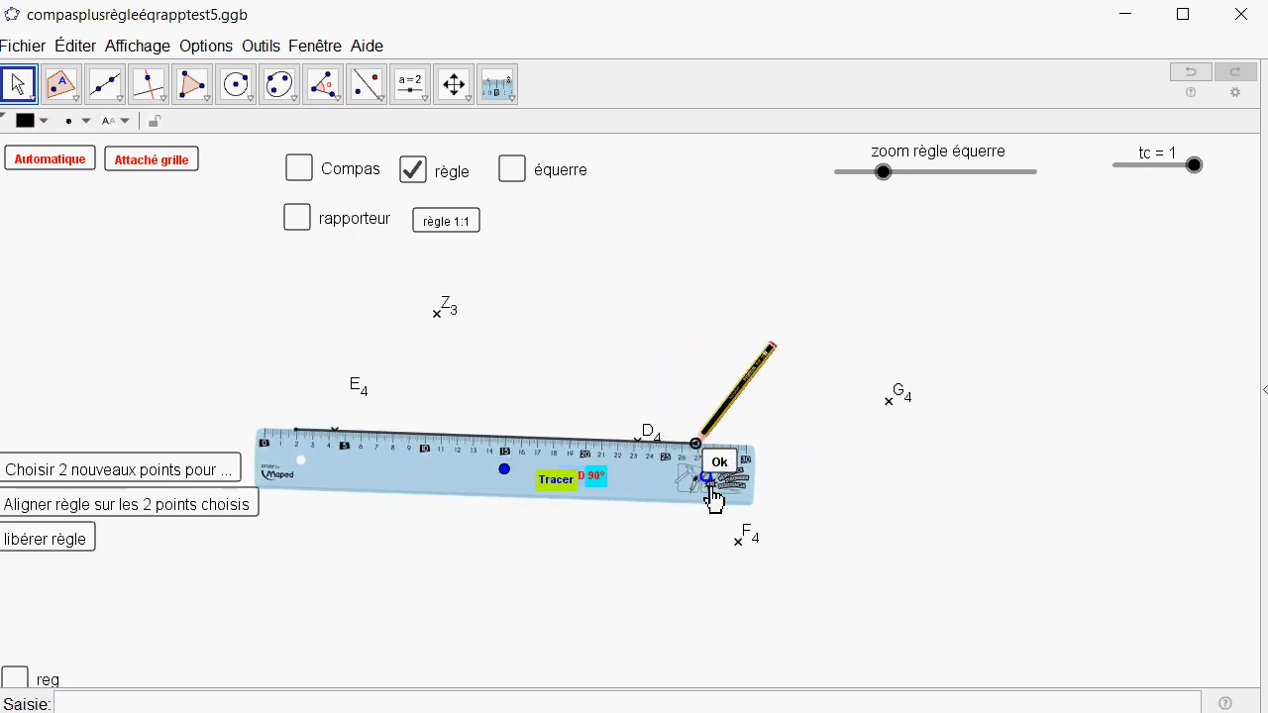
{"action": "left_click", "coordinate": [723, 463]}
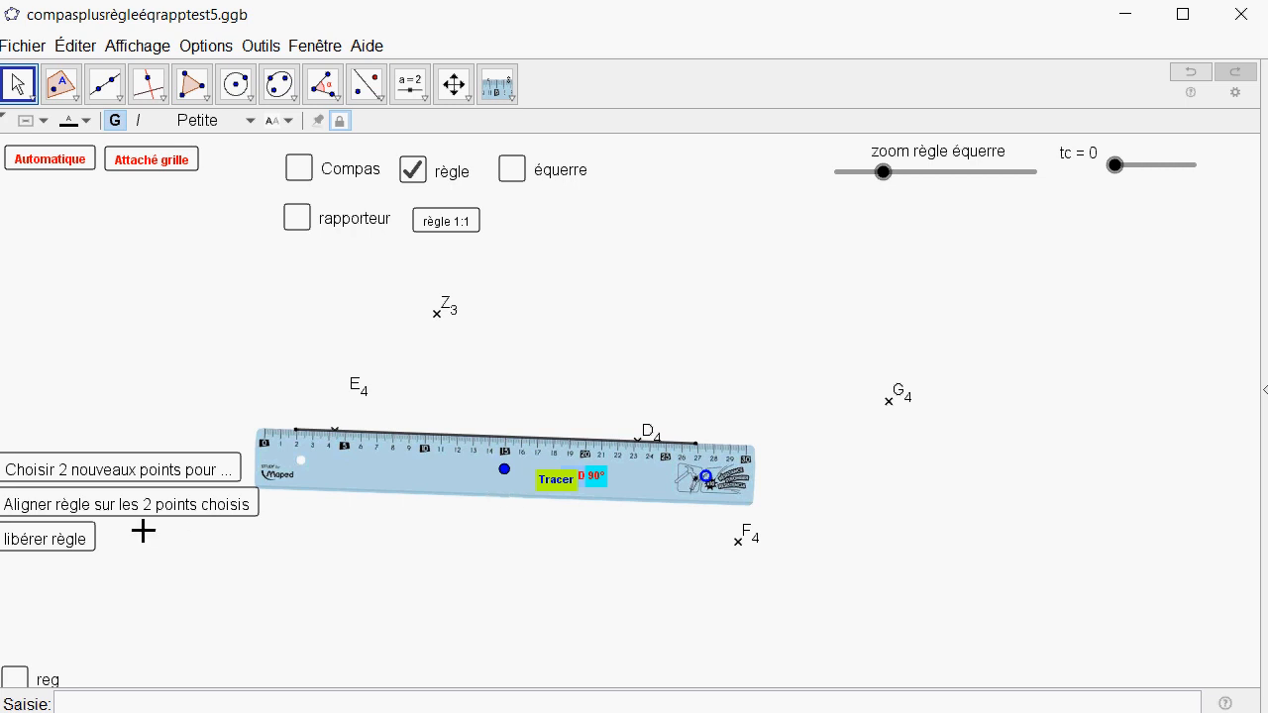
{"action": "mouse_move", "coordinate": [505, 471]}
{"action": "left_mouse_down"}
{"action": "mouse_move", "coordinate": [524, 546]}
{"action": "mouse_move", "coordinate": [505, 603]}
{"action": "mouse_move", "coordinate": [468, 624]}
{"action": "left_mouse_up"}
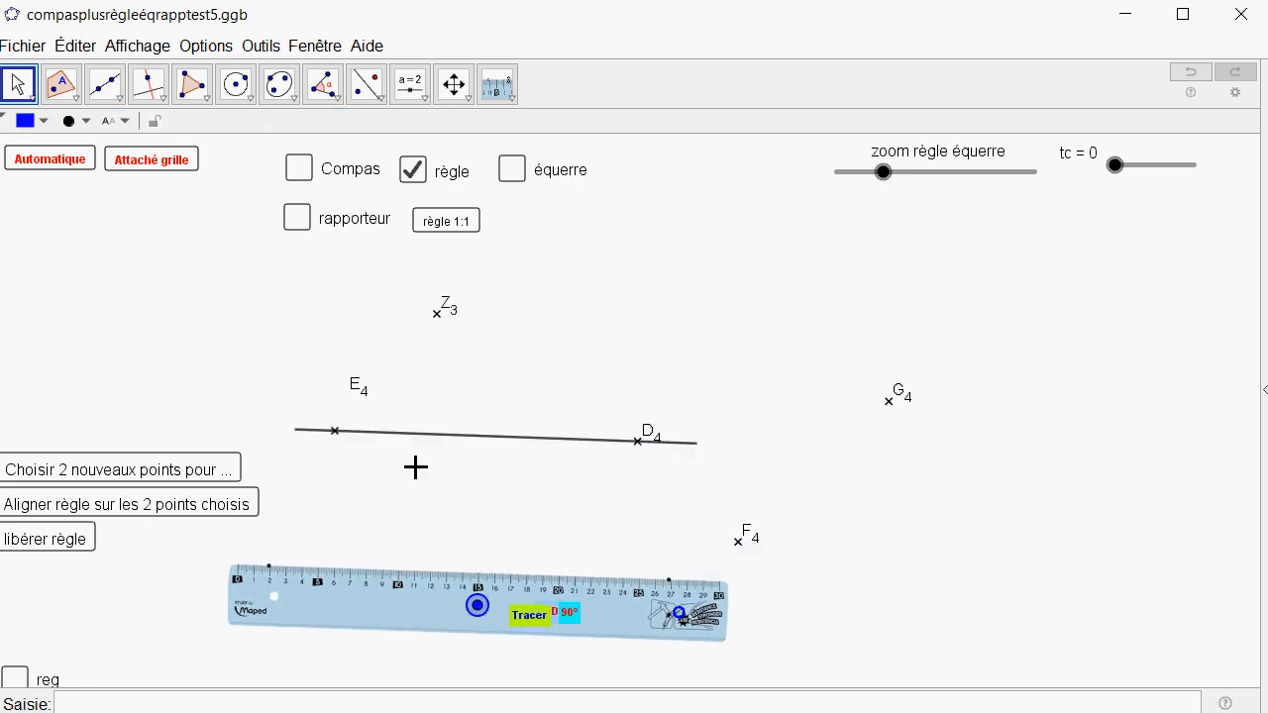
Set the traced line through E4 and D4 as a fixed object in its properties.
{"action": "right_click", "coordinate": [496, 446]}
{"action": "left_click", "coordinate": [541, 612]}
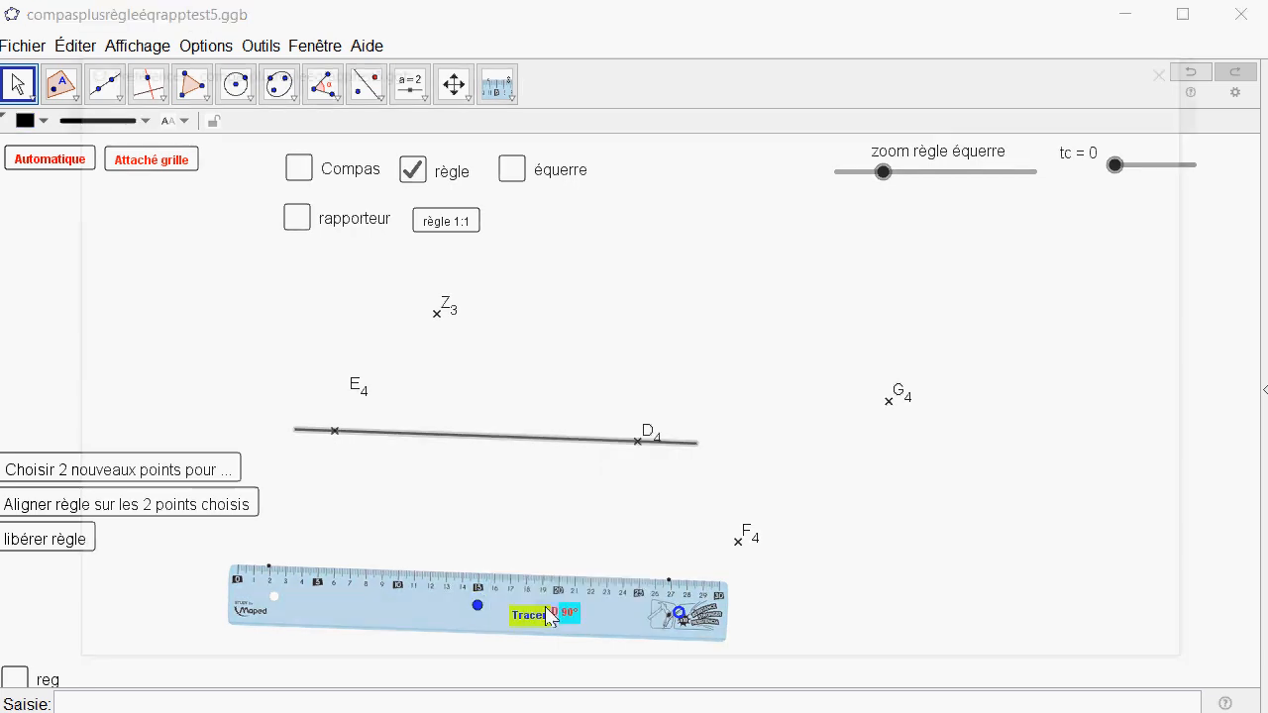
{"action": "left_click", "coordinate": [220, 459]}
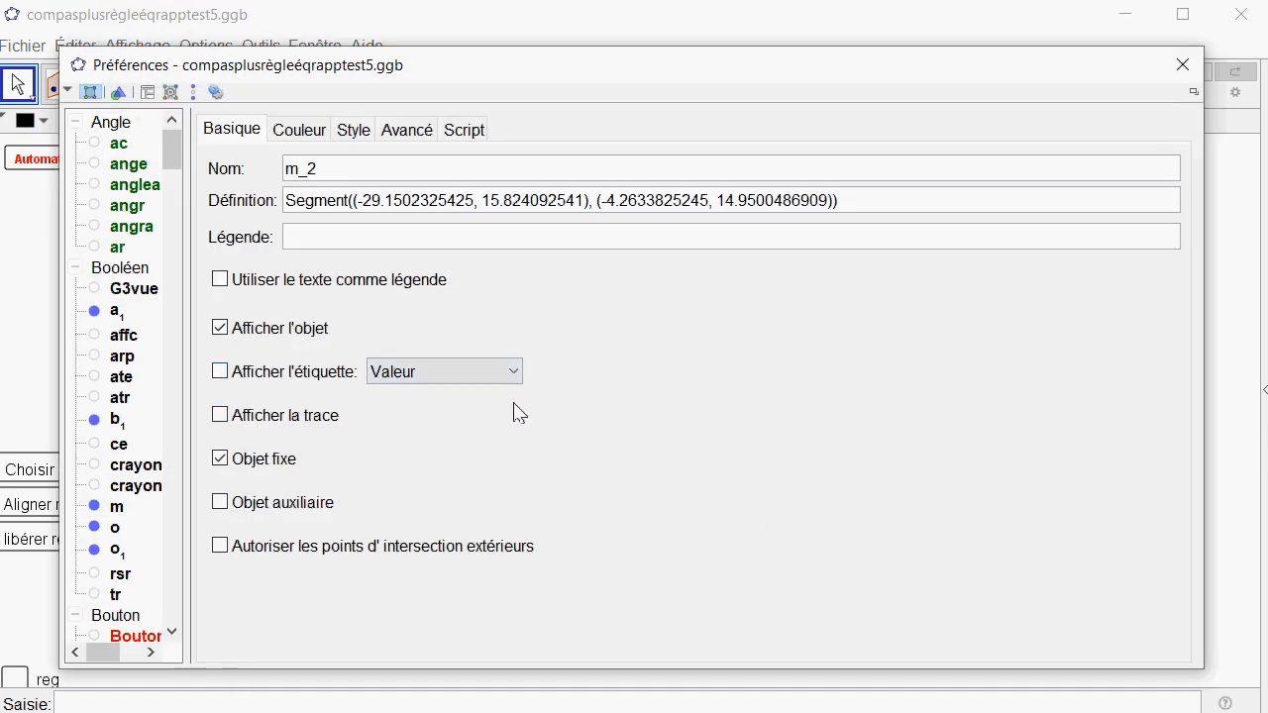
{"action": "left_click", "coordinate": [1181, 64]}
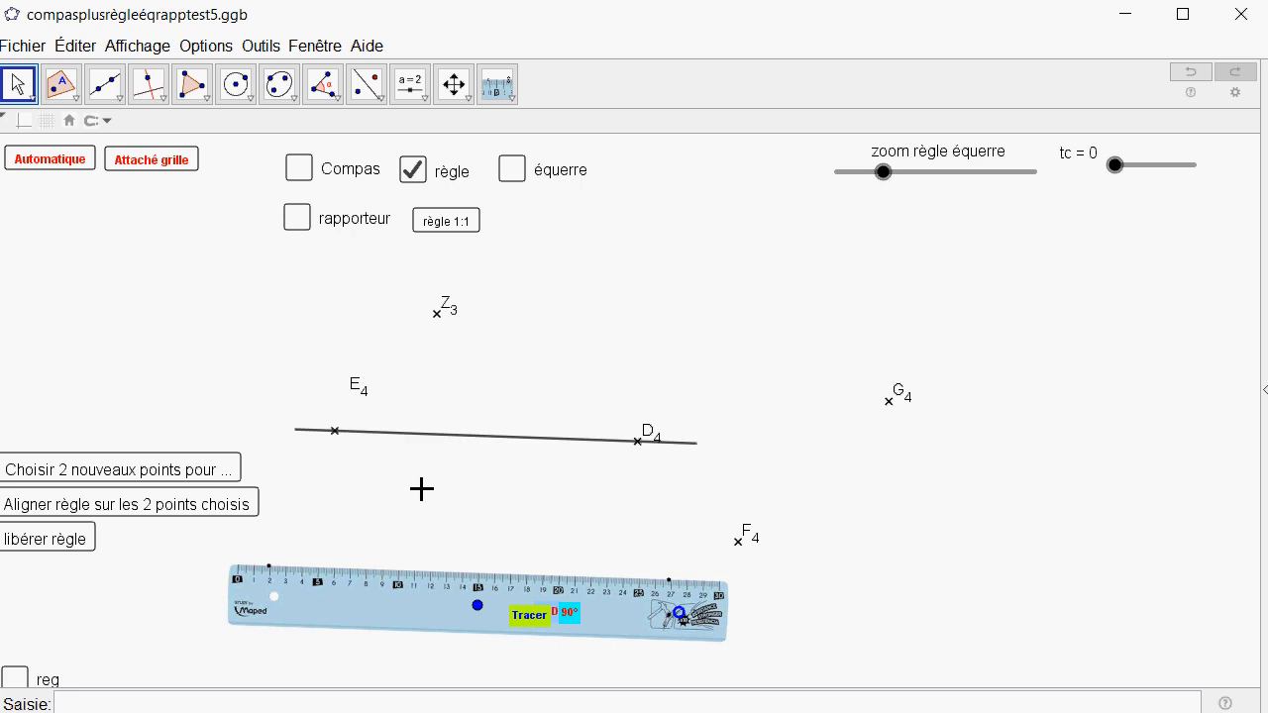
{"action": "left_click", "coordinate": [500, 433]}
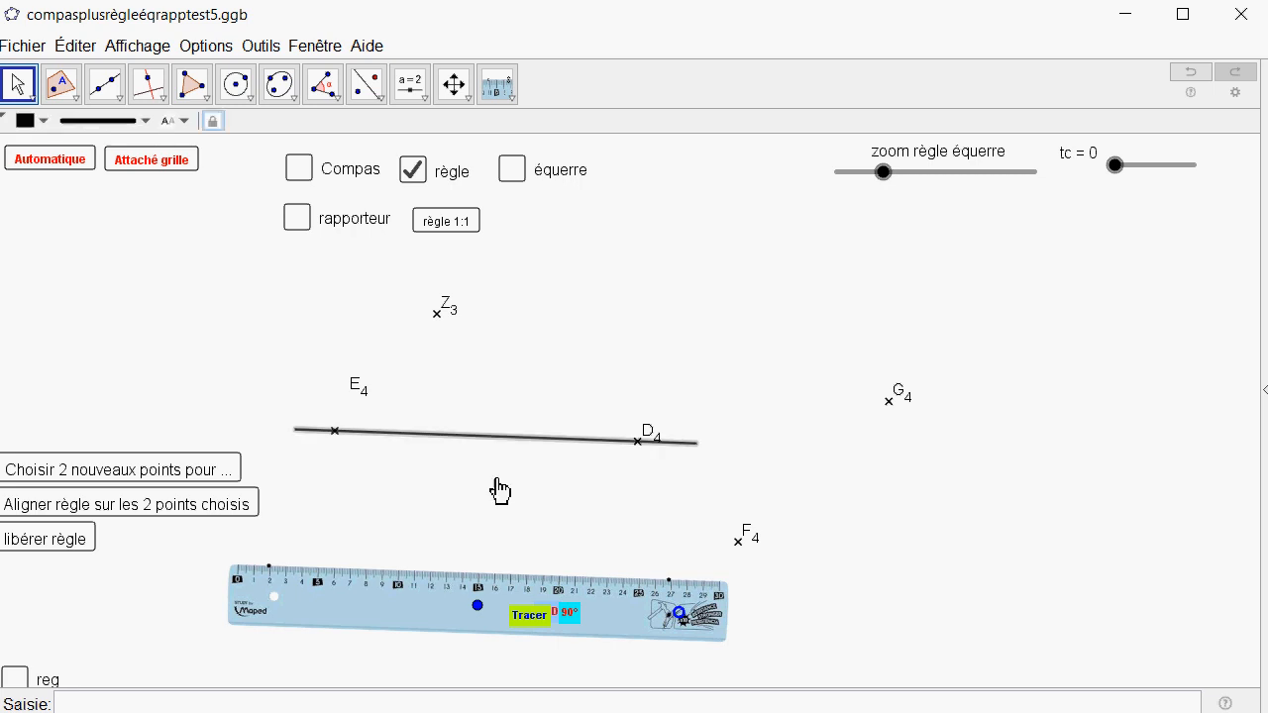
{"action": "left_click", "coordinate": [645, 453]}
Move point Z3 to the left of E4, above the traced line, and bring the ruler closer beneath the line.
{"action": "left_click_drag", "start_coordinate": [470, 490], "coordinate": [529, 492]}
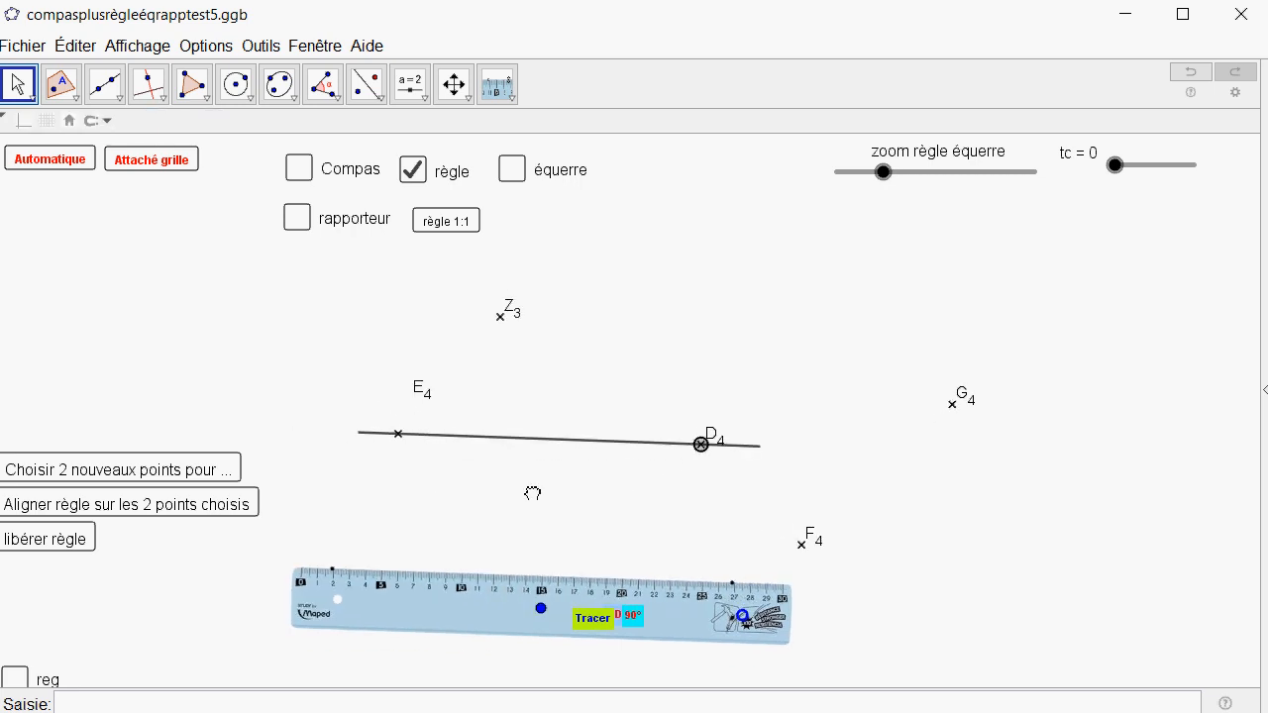
{"action": "left_click_drag", "start_coordinate": [504, 321], "coordinate": [272, 334]}
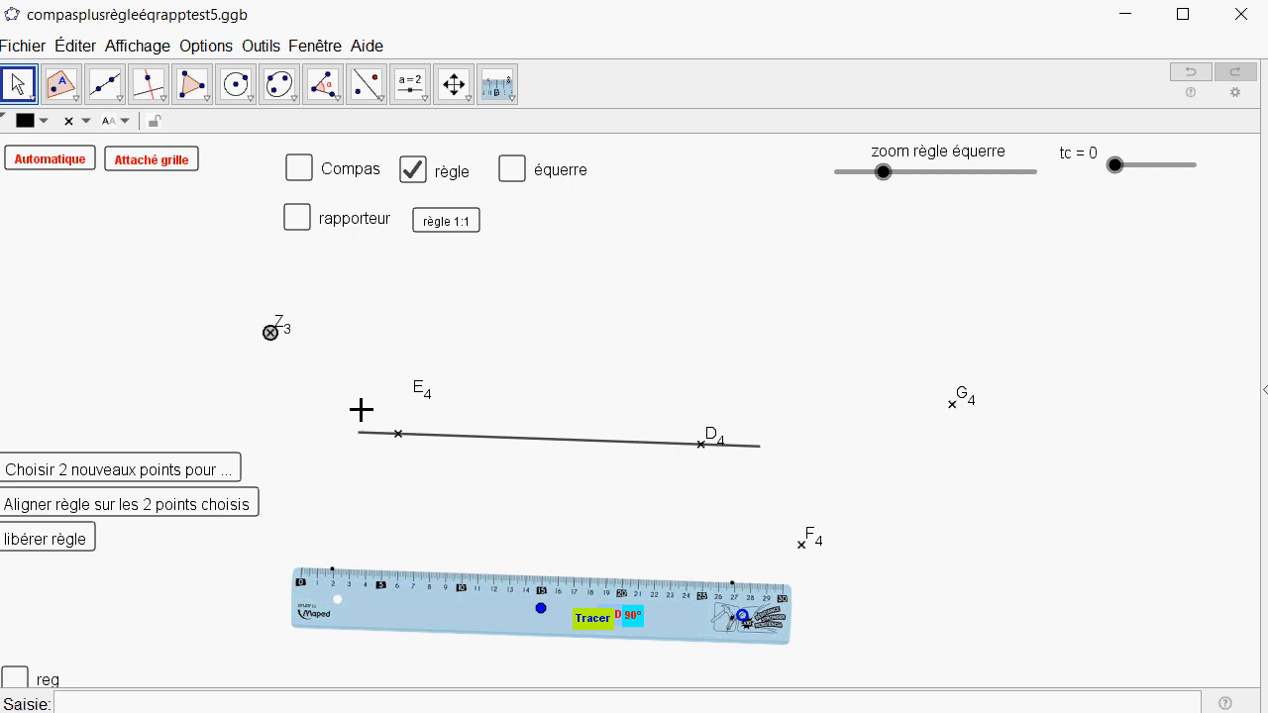
{"action": "left_click_drag", "start_coordinate": [420, 476], "coordinate": [420, 488]}
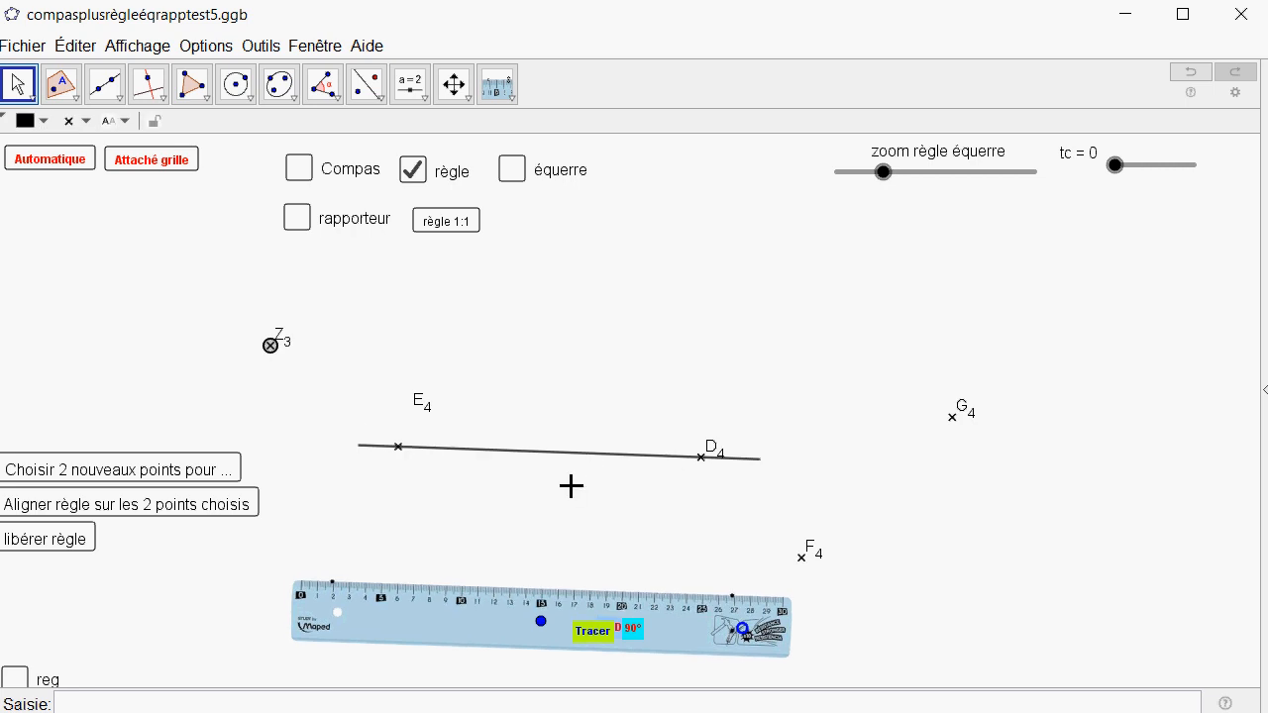
{"action": "left_click_drag", "start_coordinate": [540, 621], "coordinate": [523, 574]}
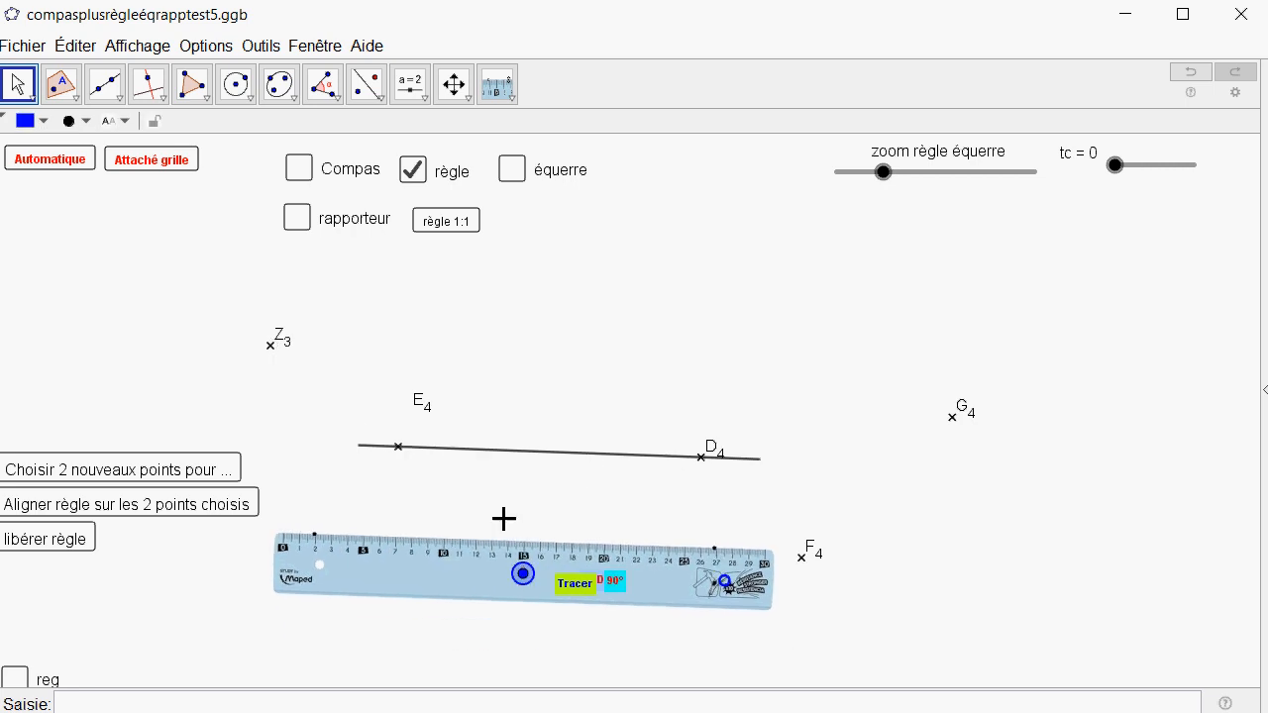
{"action": "left_click_drag", "start_coordinate": [526, 499], "coordinate": [526, 526]}
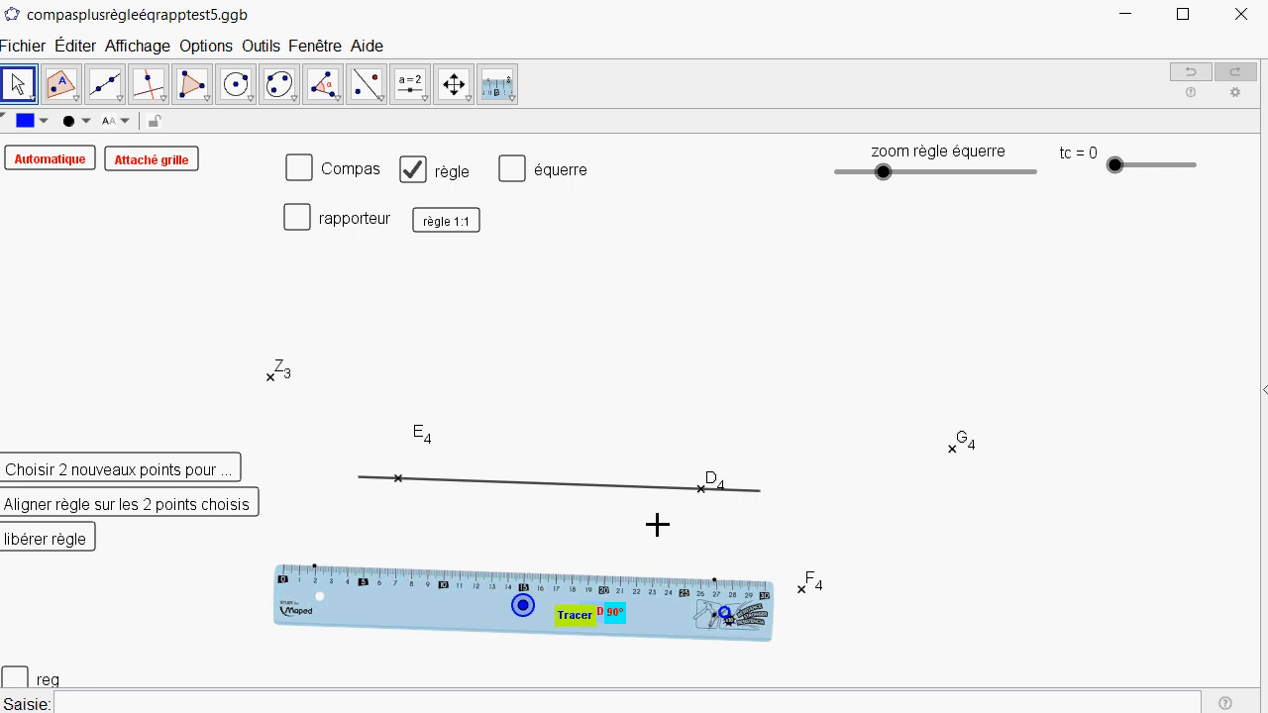
{"action": "left_click_drag", "start_coordinate": [658, 525], "coordinate": [652, 511]}
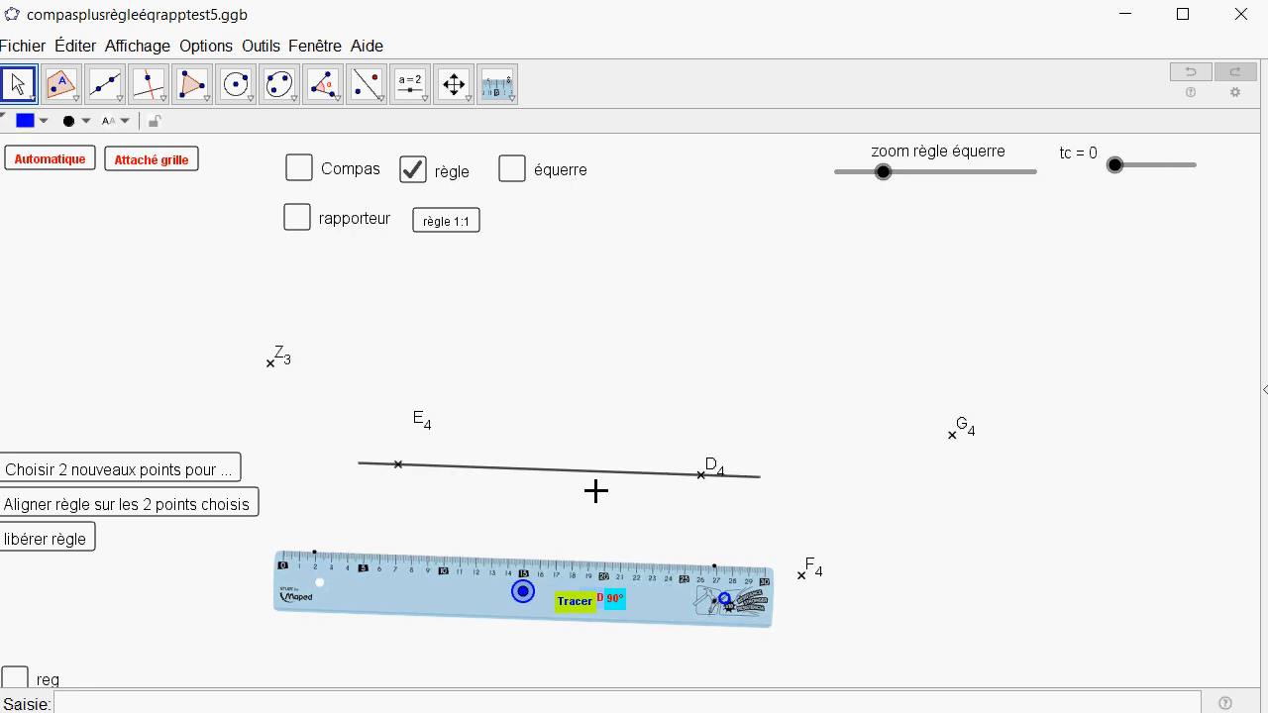
Display the compass and place its needle on point D4.
{"action": "left_click", "coordinate": [300, 174]}
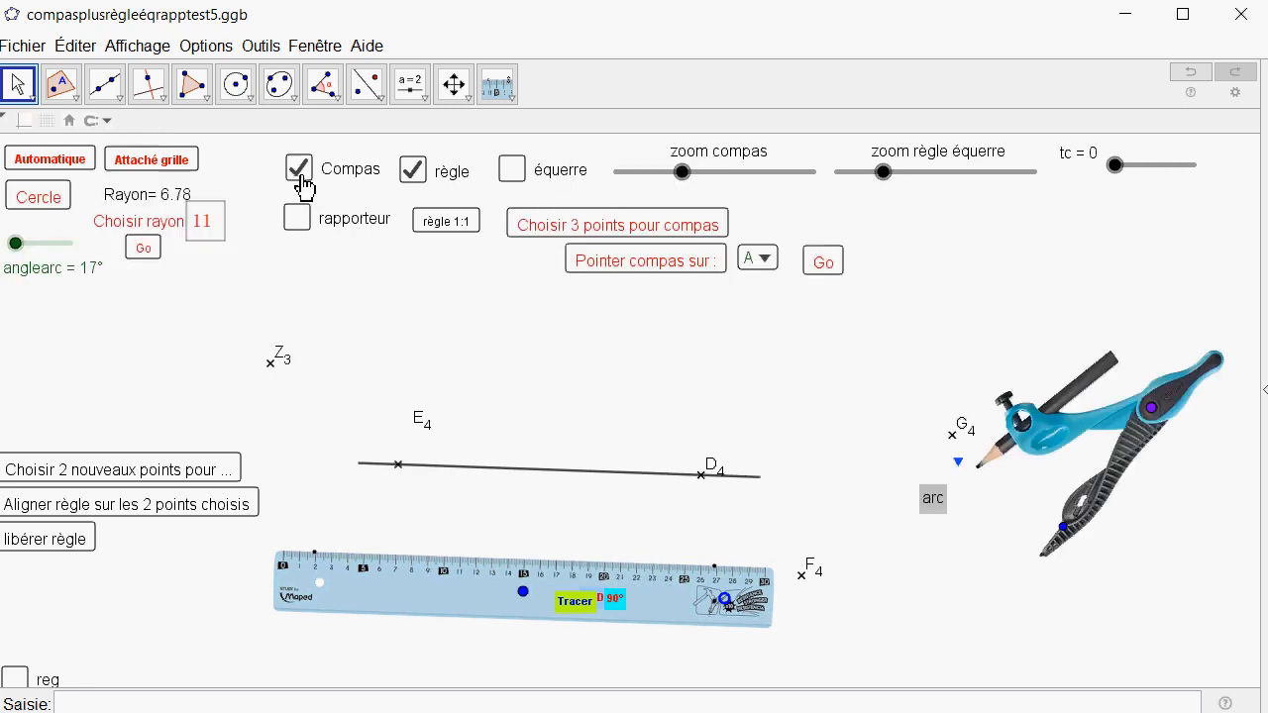
{"action": "left_click_drag", "start_coordinate": [1033, 559], "coordinate": [973, 498]}
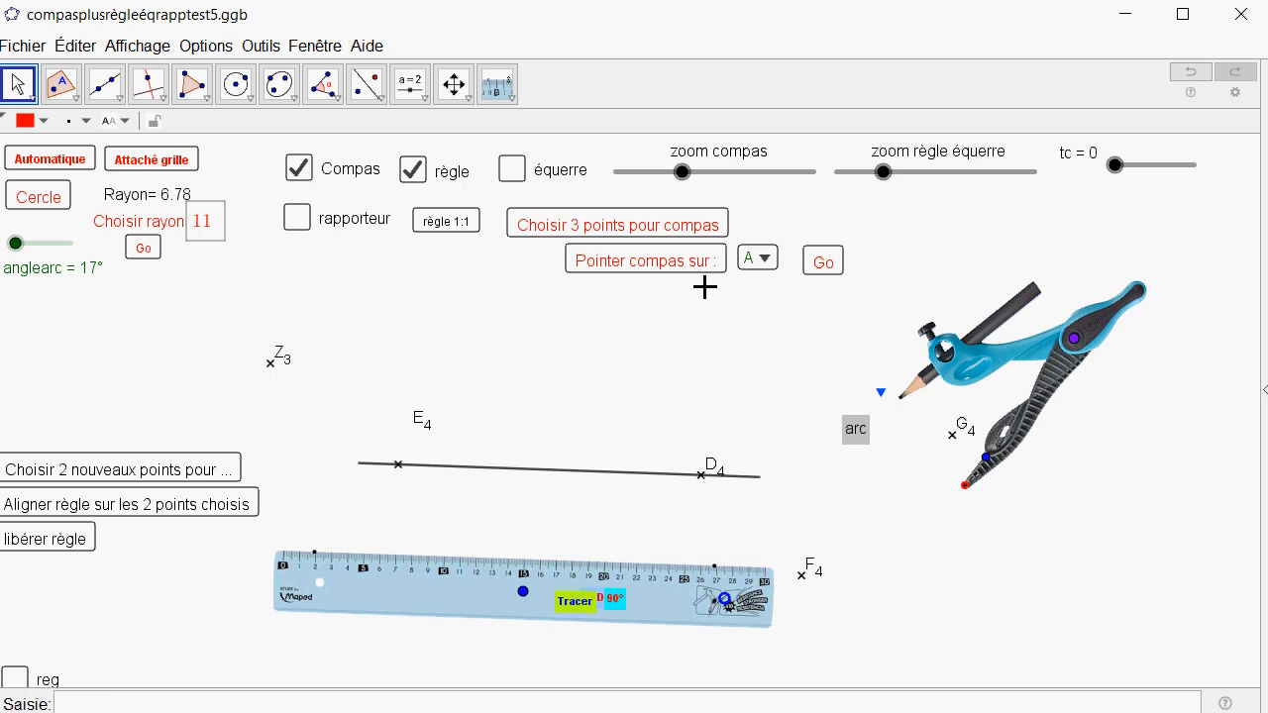
{"action": "left_click", "coordinate": [789, 263]}
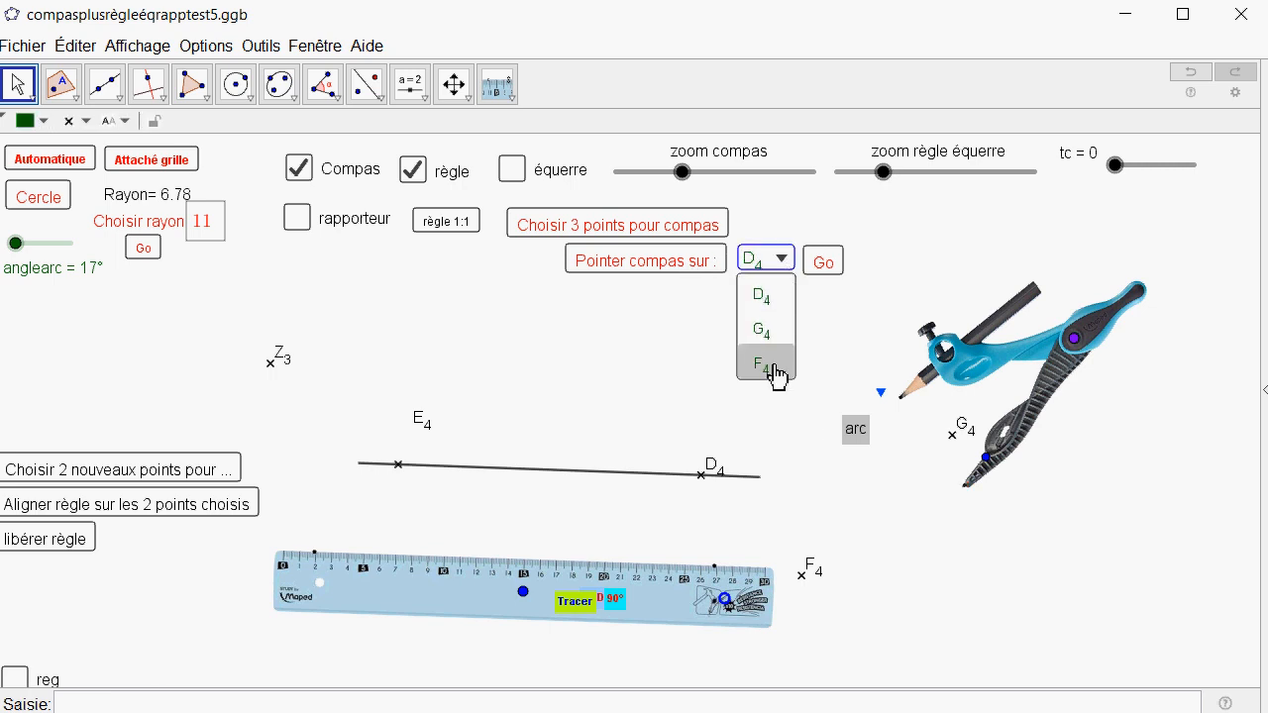
{"action": "left_click", "coordinate": [768, 298]}
{"action": "left_click", "coordinate": [838, 277]}
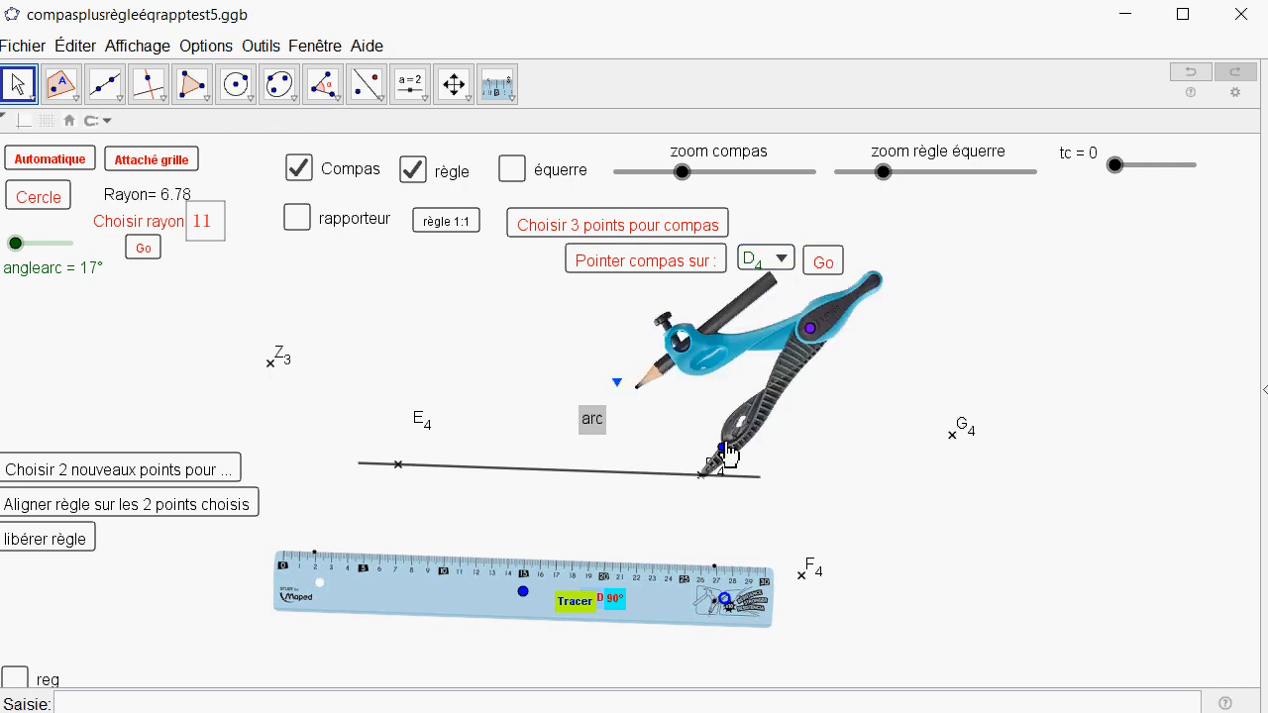
Swing the compass toward E4, lower its pencil and trace a short arc centred on D4 above the line.
{"action": "left_click_drag", "start_coordinate": [810, 331], "coordinate": [721, 345]}
{"action": "left_click", "coordinate": [581, 437]}
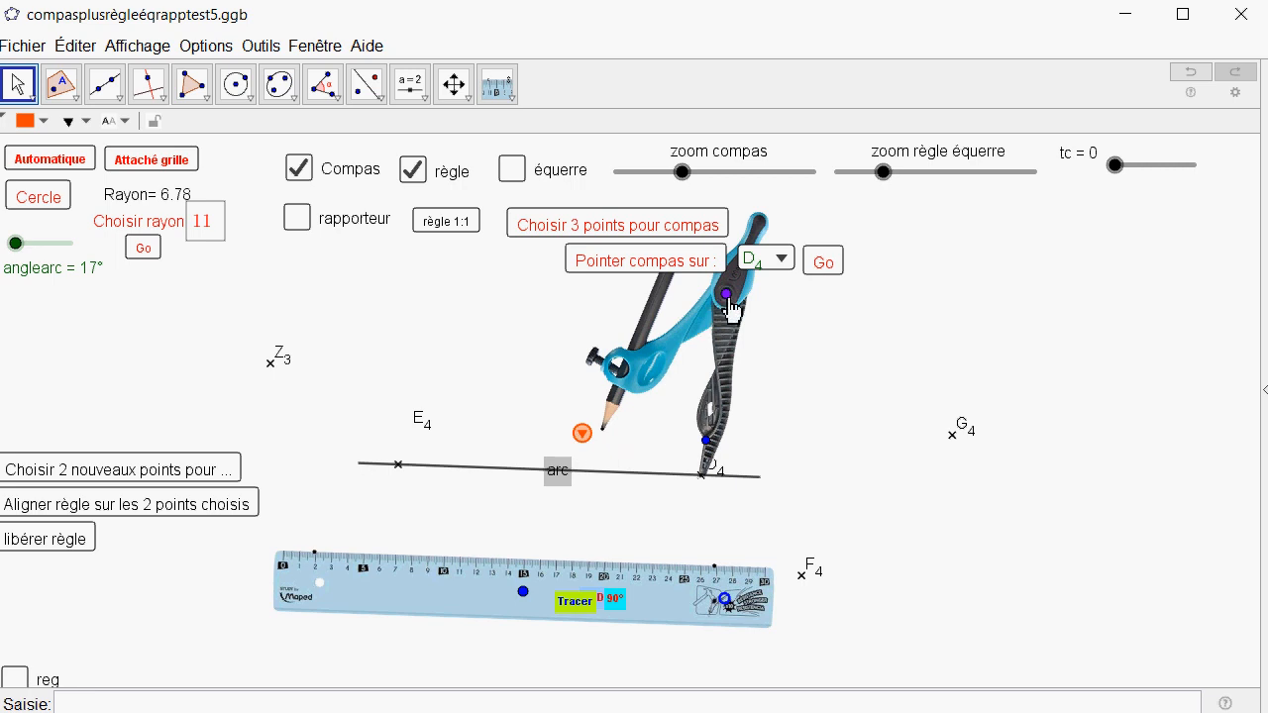
{"action": "mouse_move", "coordinate": [726, 297]}
{"action": "left_mouse_down"}
{"action": "mouse_move", "coordinate": [798, 318]}
{"action": "mouse_move", "coordinate": [741, 298]}
{"action": "mouse_move", "coordinate": [763, 310]}
{"action": "mouse_move", "coordinate": [748, 306]}
{"action": "left_mouse_up"}
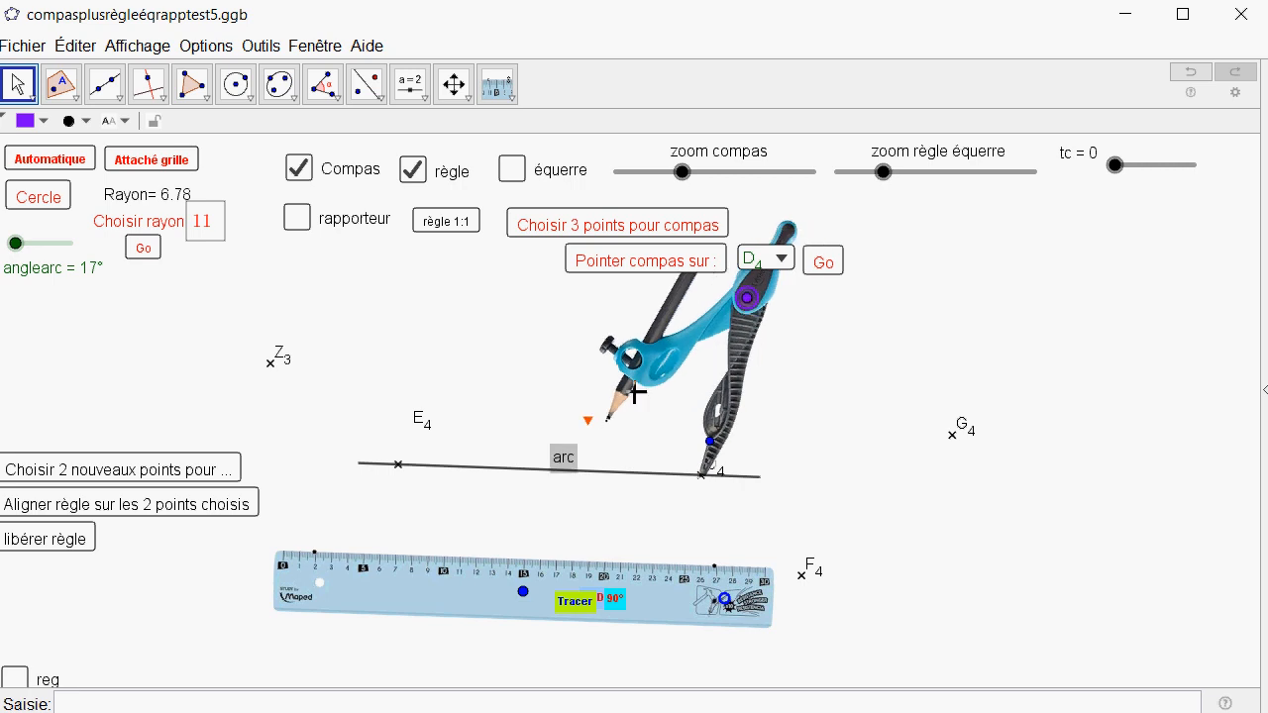
{"action": "left_click", "coordinate": [563, 461]}
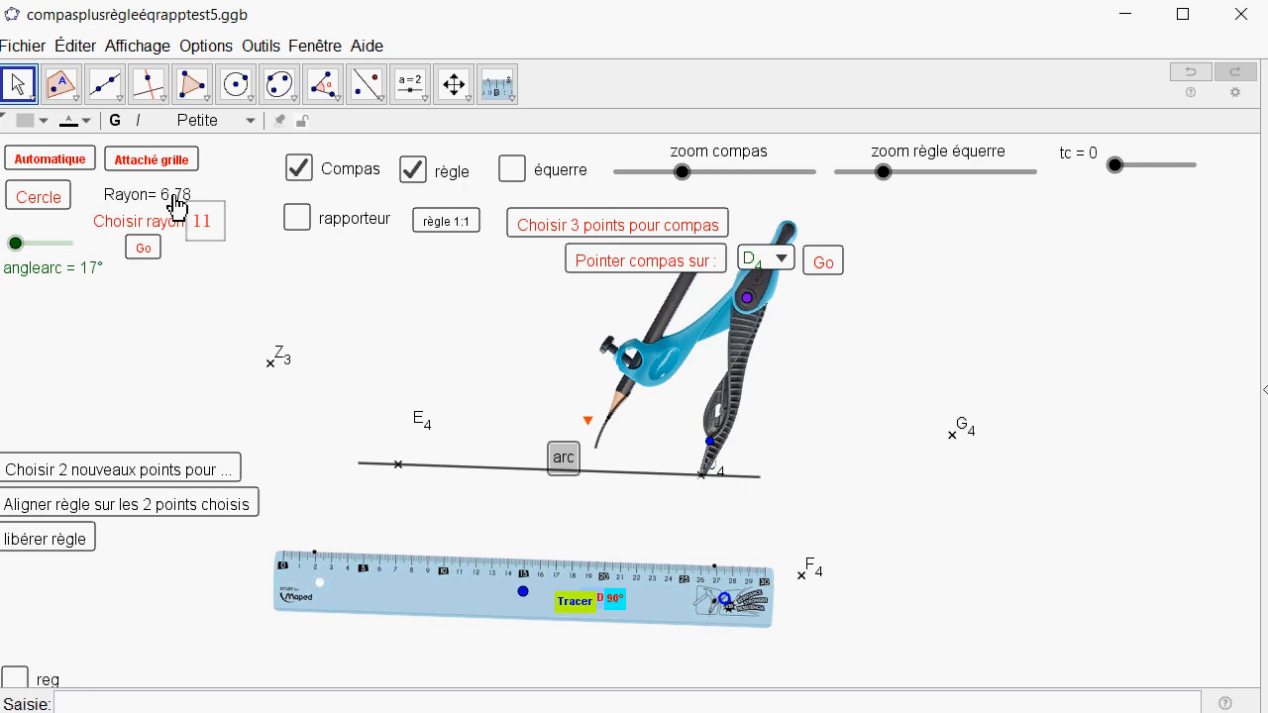
Set the compass radius to 11 and trace a second arc centred on D4 above the line.
{"action": "left_click", "coordinate": [198, 224]}
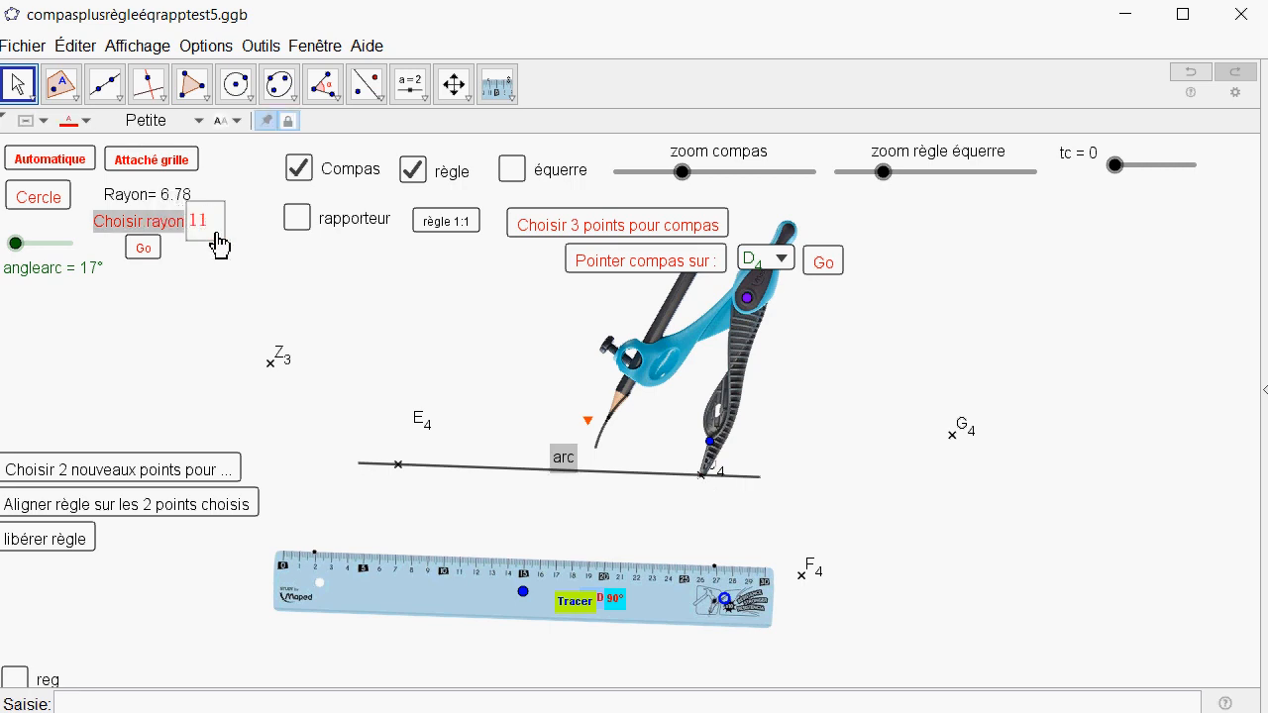
{"action": "left_click", "coordinate": [143, 248]}
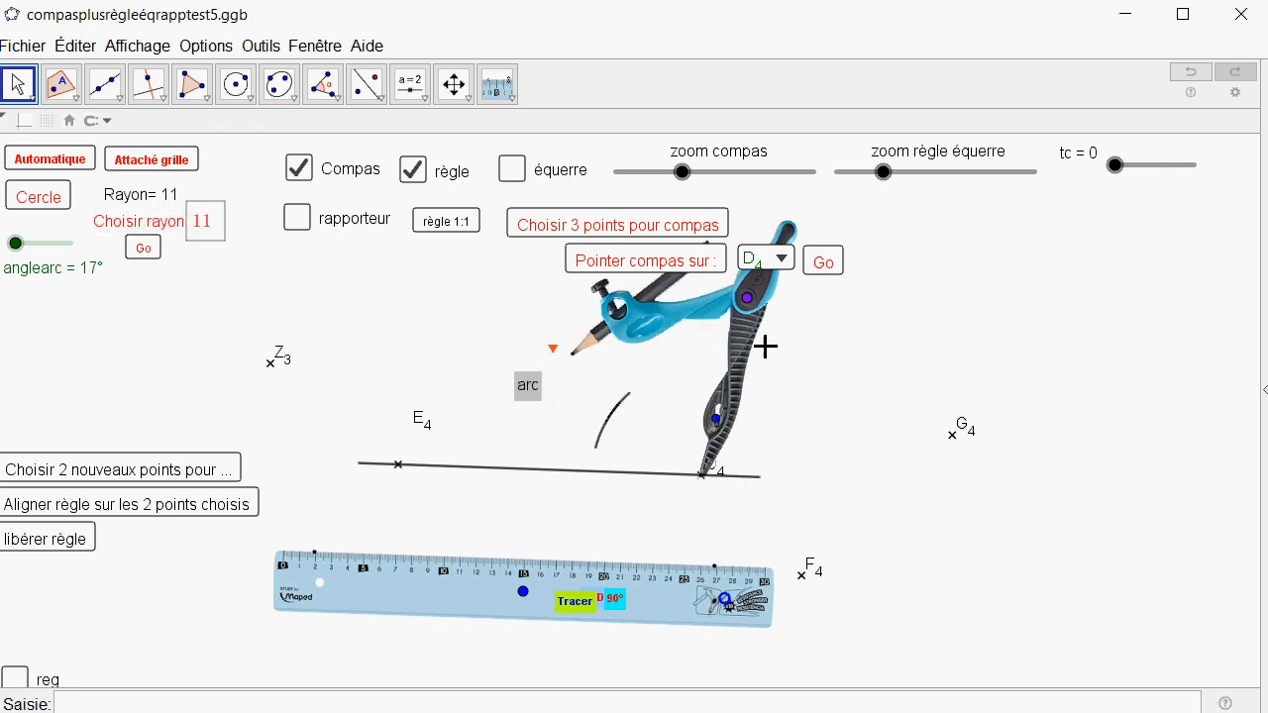
{"action": "mouse_move", "coordinate": [739, 312]}
{"action": "left_mouse_down"}
{"action": "mouse_move", "coordinate": [659, 306]}
{"action": "mouse_move", "coordinate": [742, 309]}
{"action": "left_mouse_up"}
{"action": "left_click", "coordinate": [519, 395]}
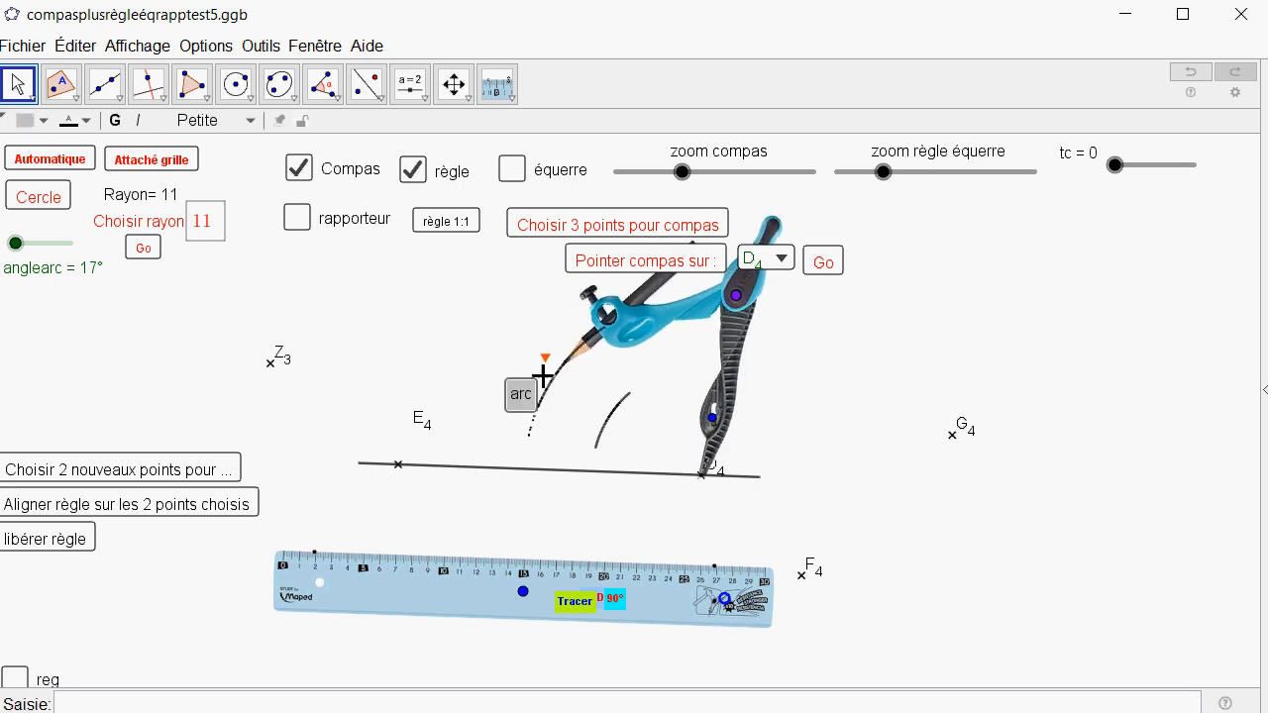
Lift the compass pencil, turn the compass slightly along the arc, and place the E4 label directly above its point.
{"action": "left_click", "coordinate": [548, 365]}
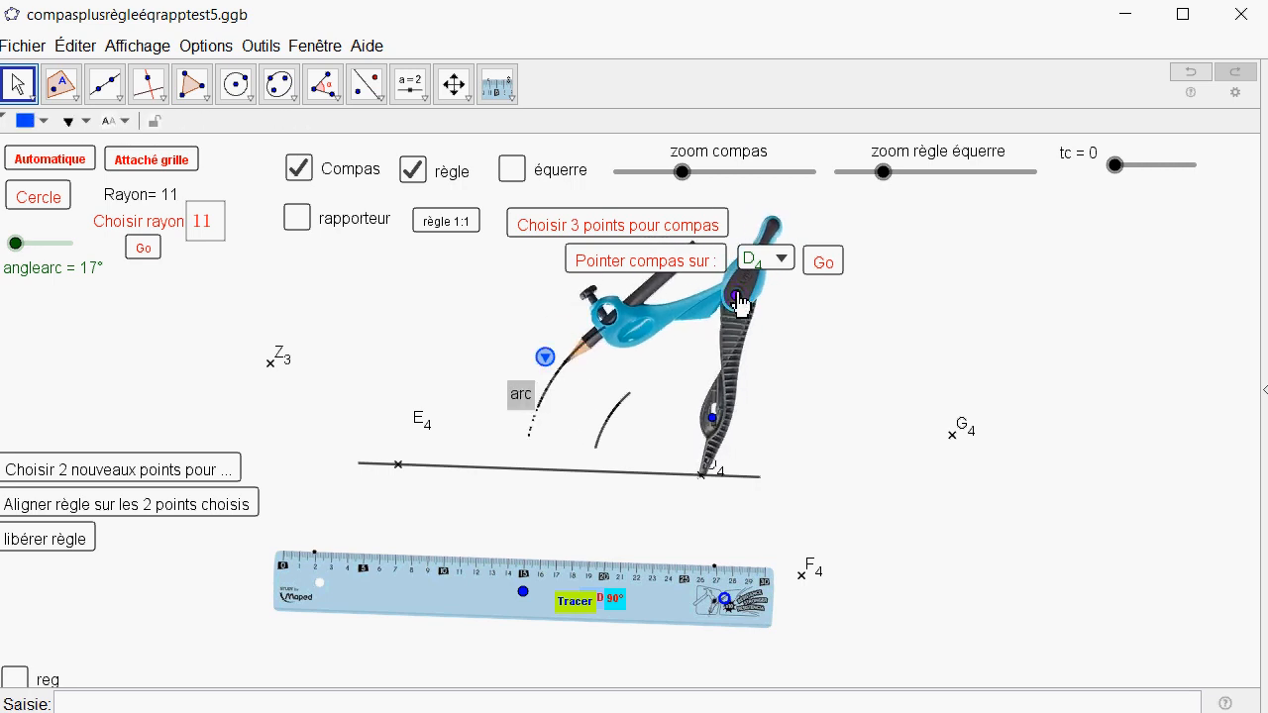
{"action": "mouse_move", "coordinate": [736, 295]}
{"action": "left_mouse_down"}
{"action": "mouse_move", "coordinate": [665, 289]}
{"action": "mouse_move", "coordinate": [726, 297]}
{"action": "left_mouse_up"}
{"action": "scroll", "coordinate": [674, 360], "scroll_direction": "down", "scroll_amount": 1}
{"action": "scroll", "coordinate": [673, 360], "scroll_direction": "up", "scroll_amount": 1}
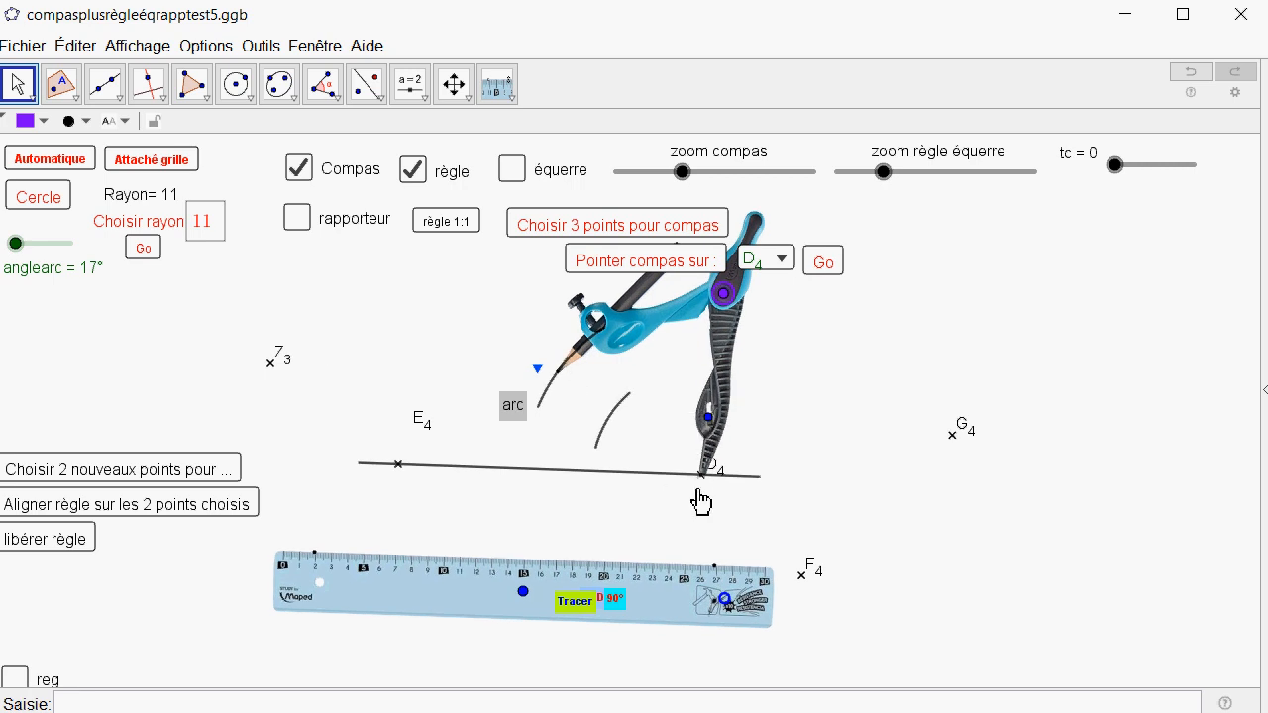
{"action": "left_click_drag", "start_coordinate": [426, 429], "coordinate": [402, 443]}
Try to choose E4, D4 and G4 as the three compass points with the 3pointspourcompas tool.
{"action": "left_click", "coordinate": [555, 237]}
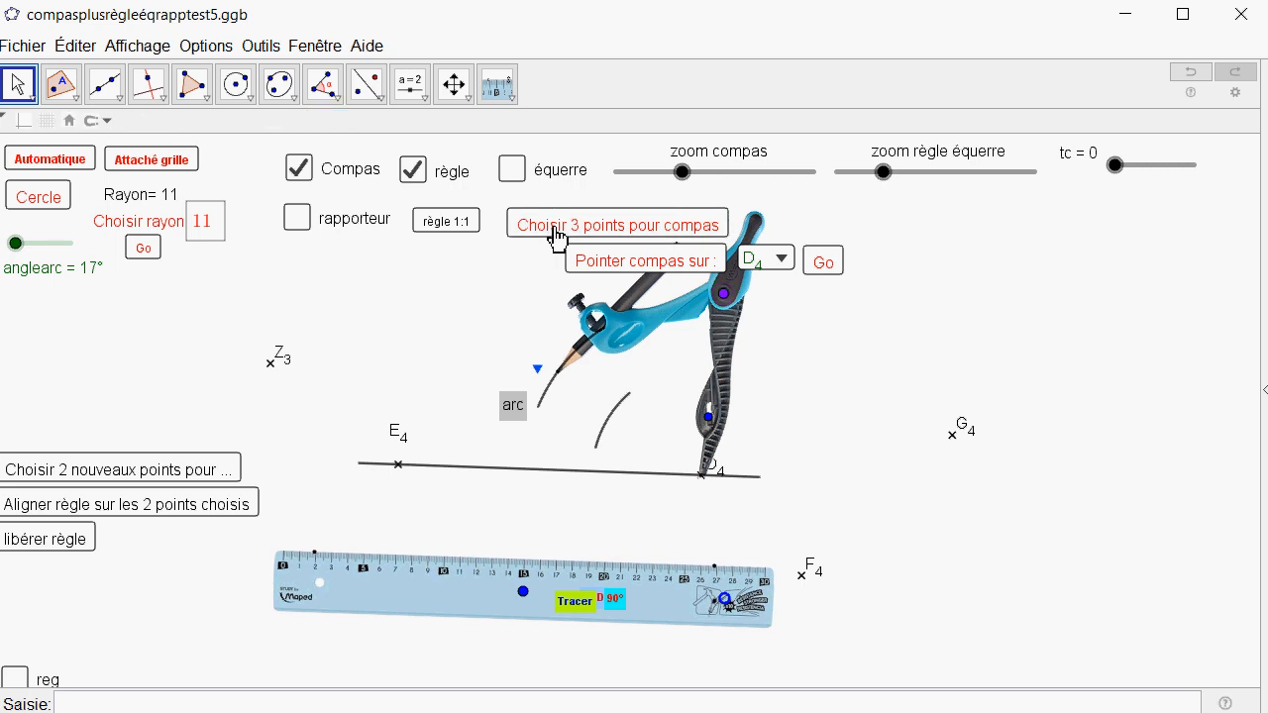
{"action": "left_click", "coordinate": [497, 85]}
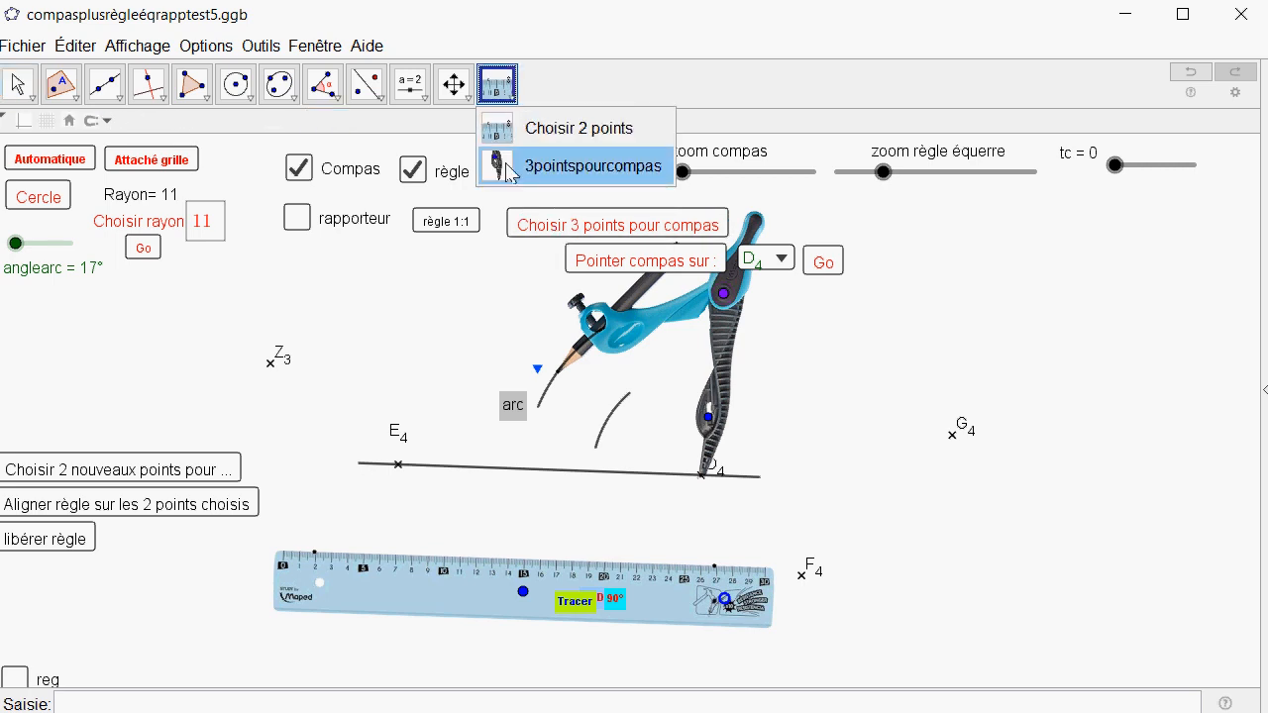
{"action": "left_click", "coordinate": [509, 167]}
{"action": "left_click", "coordinate": [397, 466]}
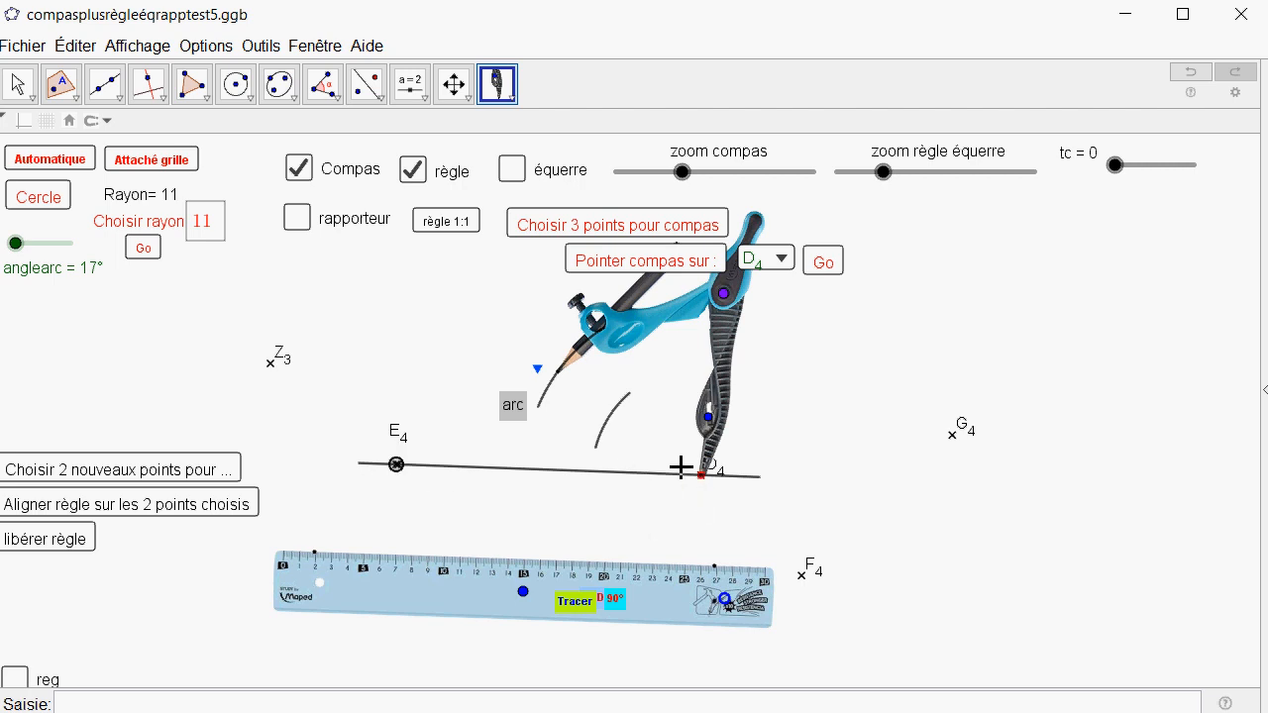
{"action": "left_click", "coordinate": [951, 437]}
{"action": "left_click", "coordinate": [668, 262]}
{"action": "left_click", "coordinate": [781, 262]}
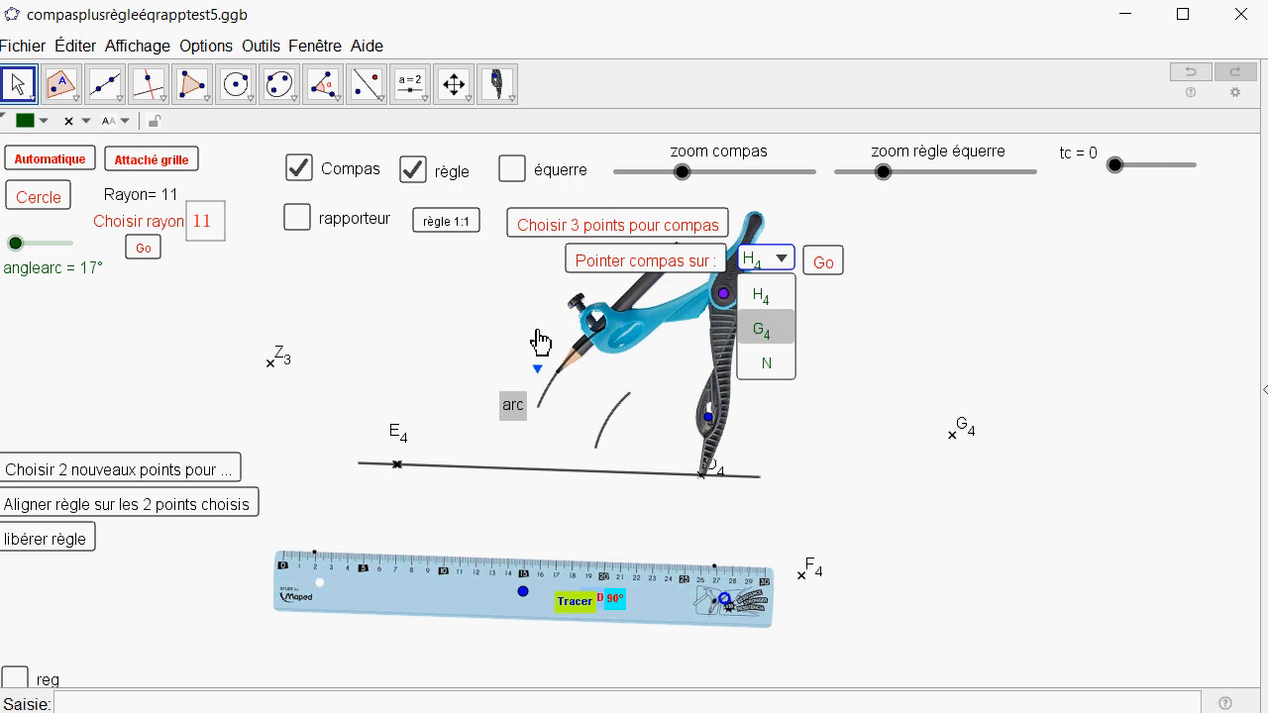
Choose the three compass points again with 3pointspourcompas, picking E4 by its label along with D4 and G4.
{"action": "left_click", "coordinate": [561, 226]}
{"action": "left_click", "coordinate": [500, 89]}
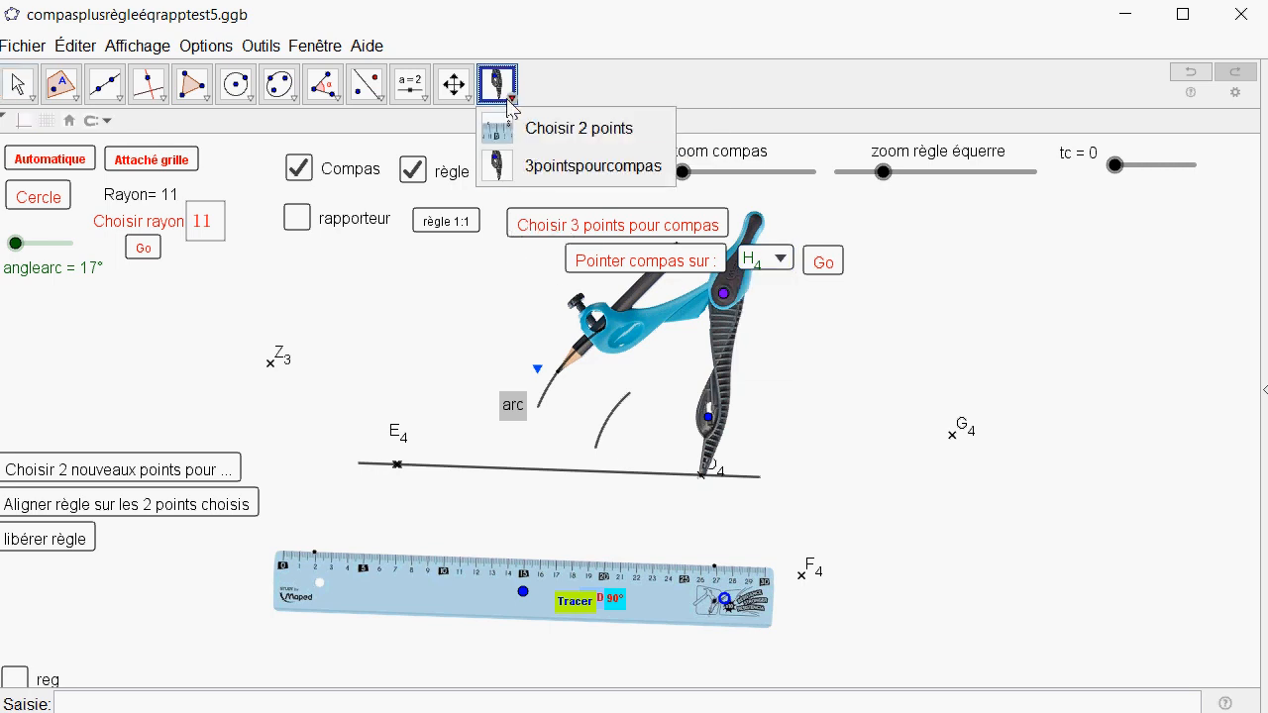
{"action": "left_click", "coordinate": [535, 162]}
{"action": "left_click", "coordinate": [397, 438]}
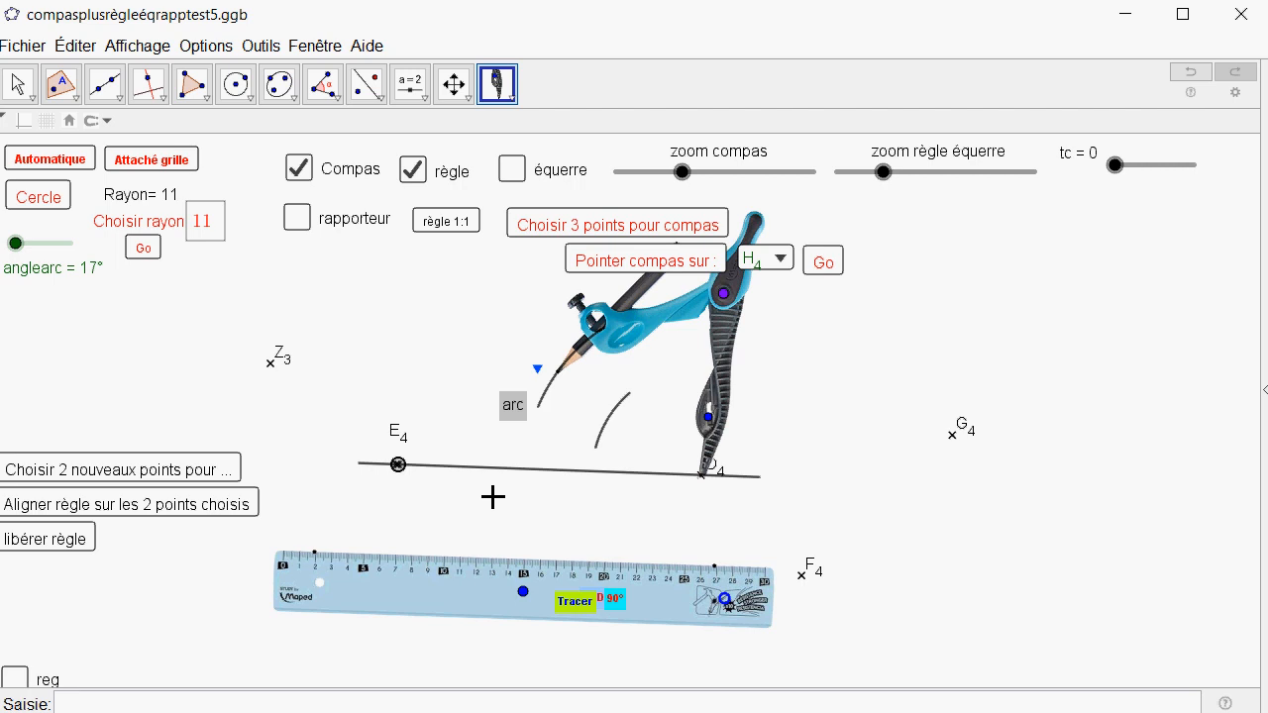
{"action": "left_click", "coordinate": [722, 468]}
{"action": "left_click", "coordinate": [951, 437]}
Place the compass needle on E4 and swing the compass so its pencil reaches the radius 11 arc above the line.
{"action": "left_click", "coordinate": [782, 262]}
{"action": "left_click", "coordinate": [692, 264]}
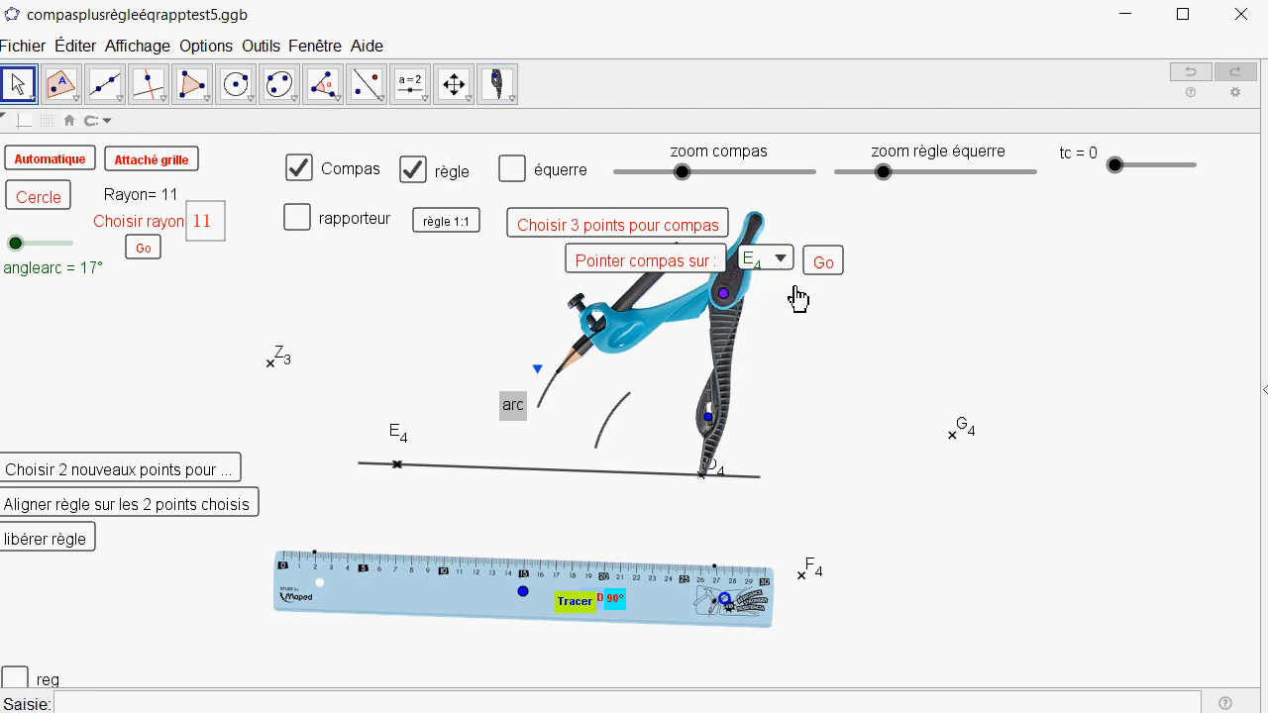
{"action": "left_click", "coordinate": [823, 262]}
{"action": "mouse_move", "coordinate": [427, 297]}
{"action": "left_mouse_down"}
{"action": "mouse_move", "coordinate": [602, 384]}
{"action": "mouse_move", "coordinate": [629, 486]}
{"action": "mouse_move", "coordinate": [606, 560]}
{"action": "mouse_move", "coordinate": [614, 582]}
{"action": "mouse_move", "coordinate": [599, 553]}
{"action": "mouse_move", "coordinate": [612, 539]}
{"action": "left_mouse_up"}
Set the compass radius to 12 and trace an arc centred on E4 that crosses the larger arc from D4.
{"action": "left_click", "coordinate": [212, 234]}
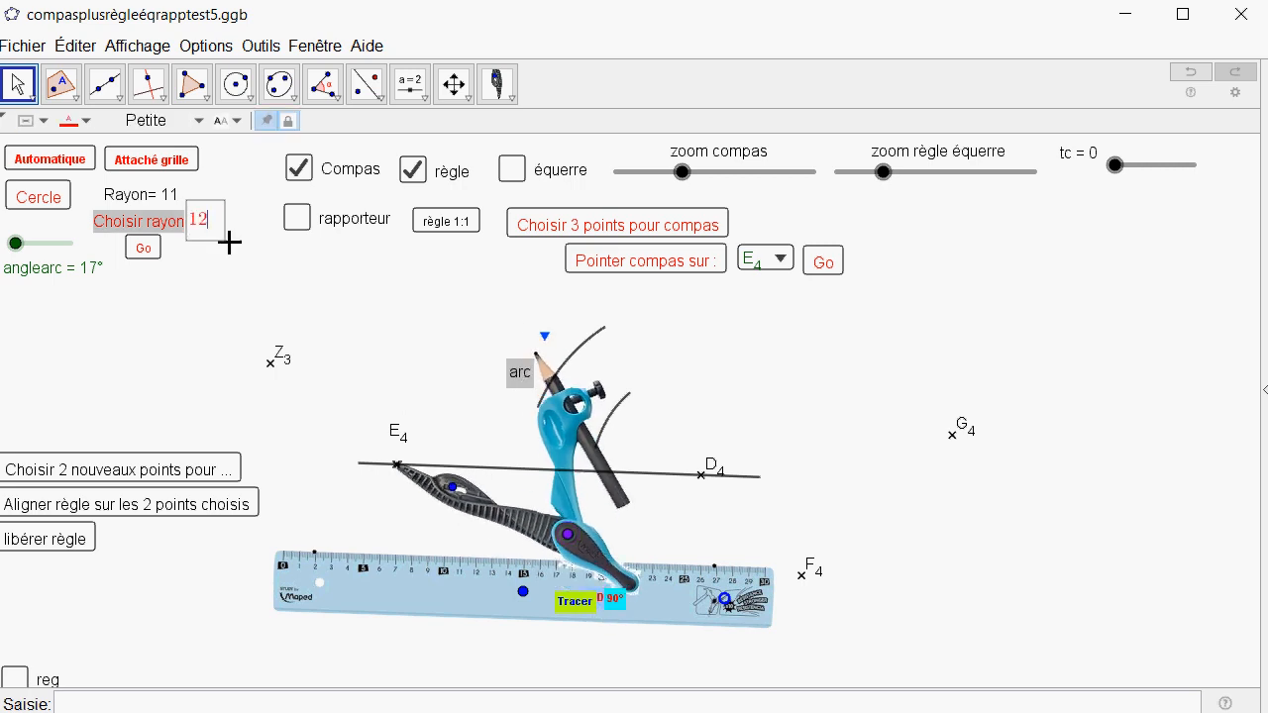
{"action": "left_click", "coordinate": [144, 247]}
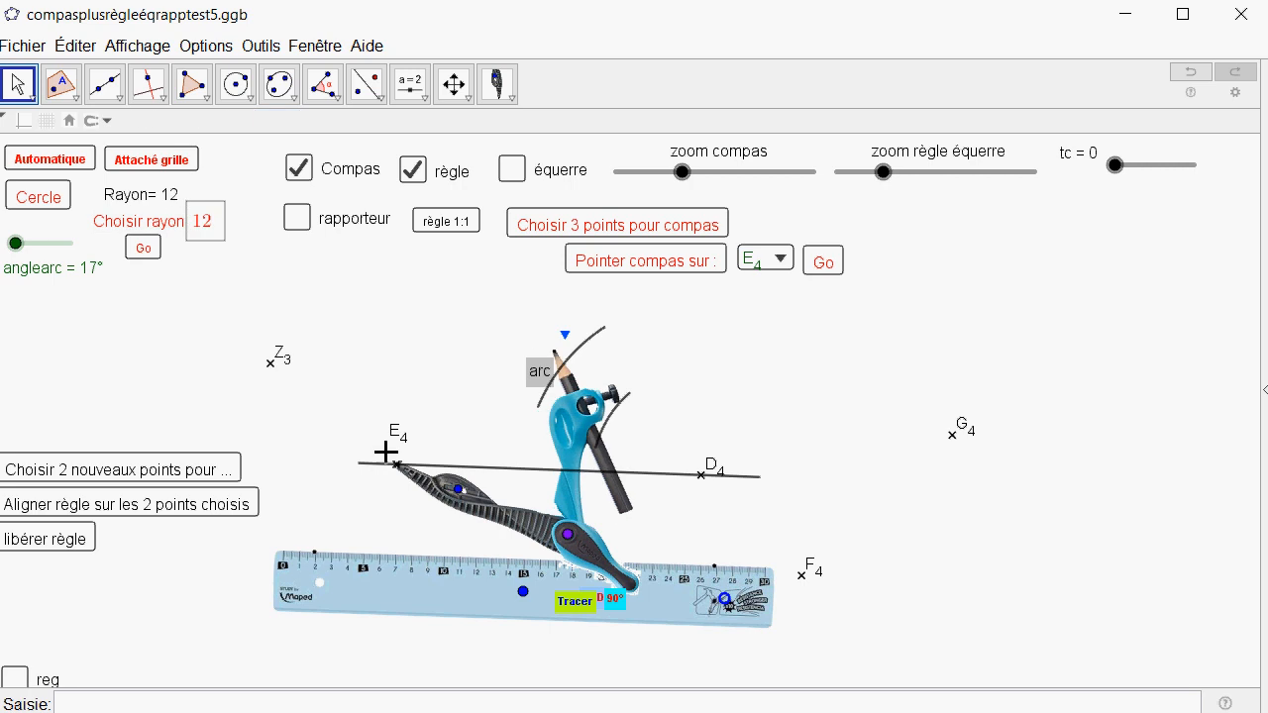
{"action": "left_click", "coordinate": [540, 372]}
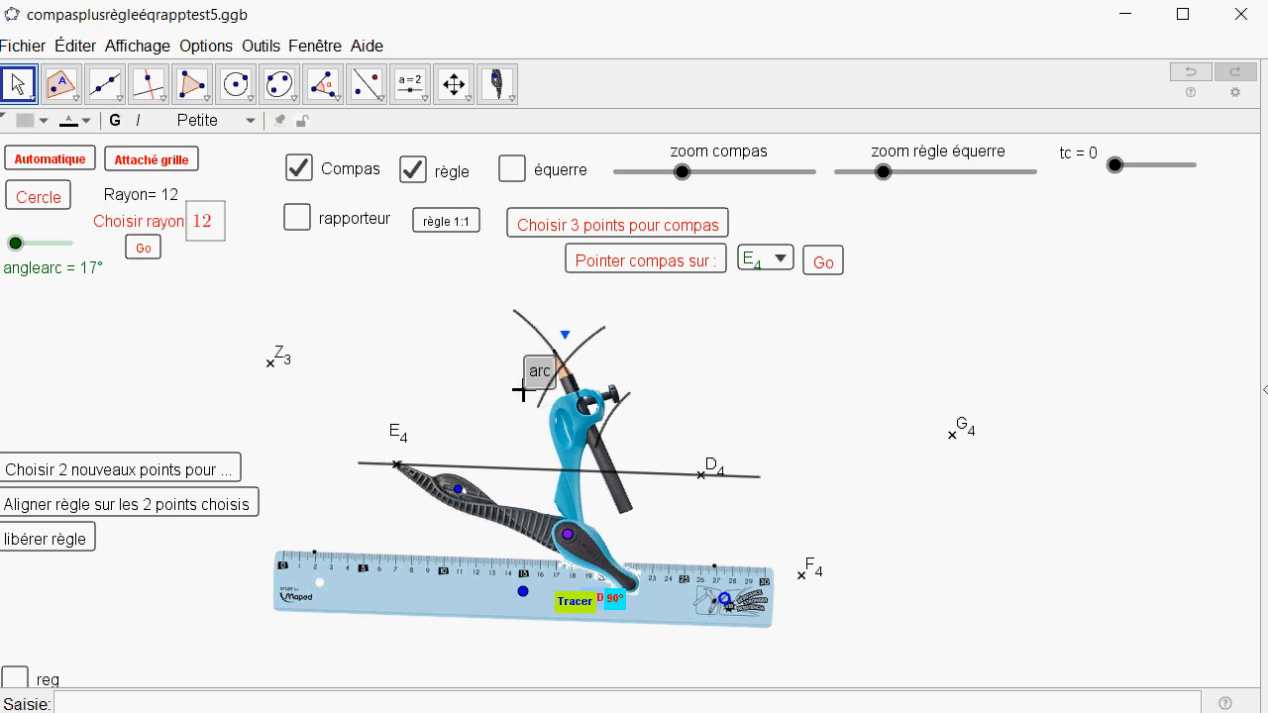
Move the compass away to above and right of G4, and separate the duplicate point from E4 along the line.
{"action": "mouse_move", "coordinate": [402, 472]}
{"action": "left_mouse_down"}
{"action": "mouse_move", "coordinate": [501, 473]}
{"action": "mouse_move", "coordinate": [420, 463]}
{"action": "mouse_move", "coordinate": [453, 493]}
{"action": "mouse_move", "coordinate": [592, 455]}
{"action": "mouse_move", "coordinate": [969, 440]}
{"action": "left_mouse_up"}
{"action": "left_click", "coordinate": [399, 469]}
{"action": "left_click", "coordinate": [400, 472]}
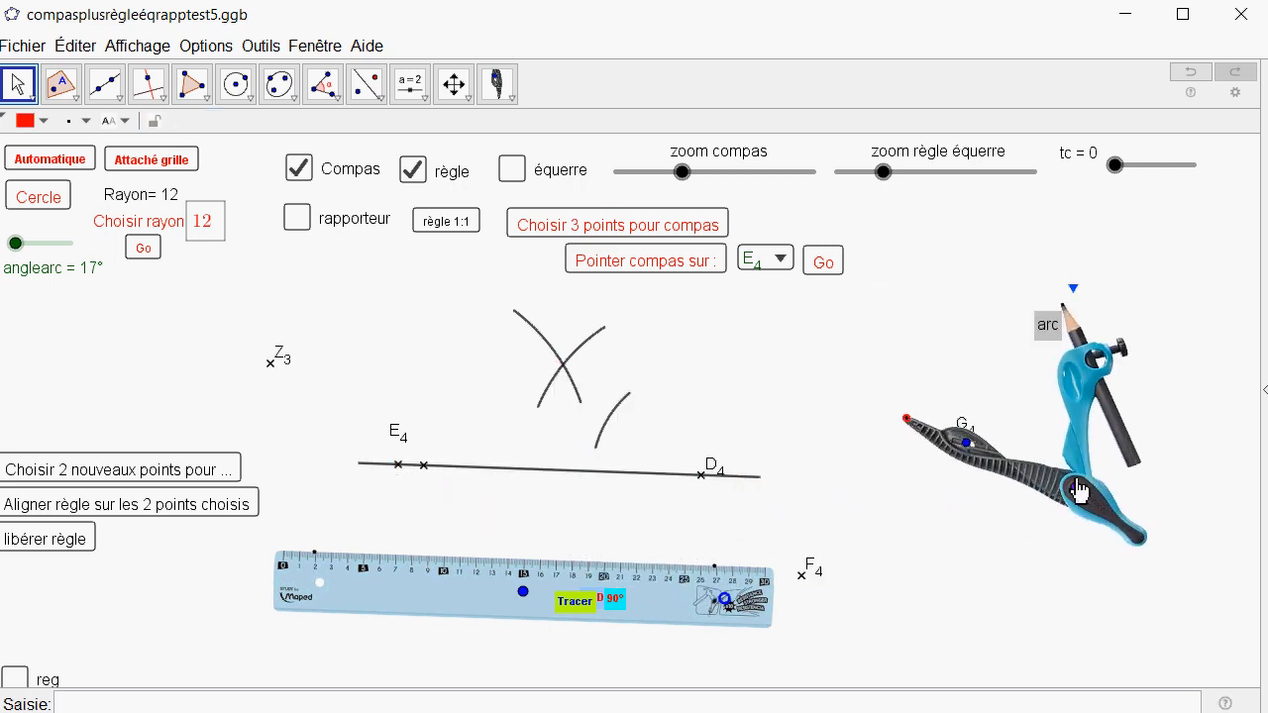
{"action": "left_click_drag", "start_coordinate": [1076, 487], "coordinate": [874, 315]}
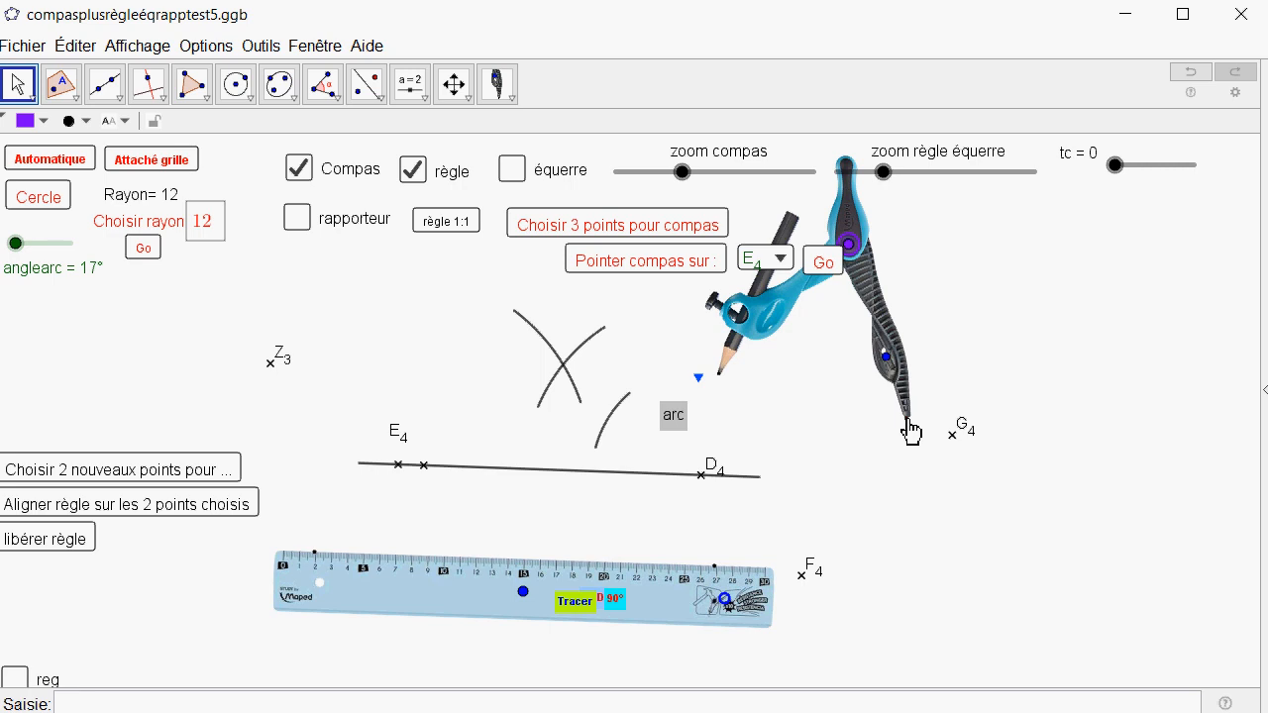
{"action": "left_click_drag", "start_coordinate": [907, 422], "coordinate": [1082, 371]}
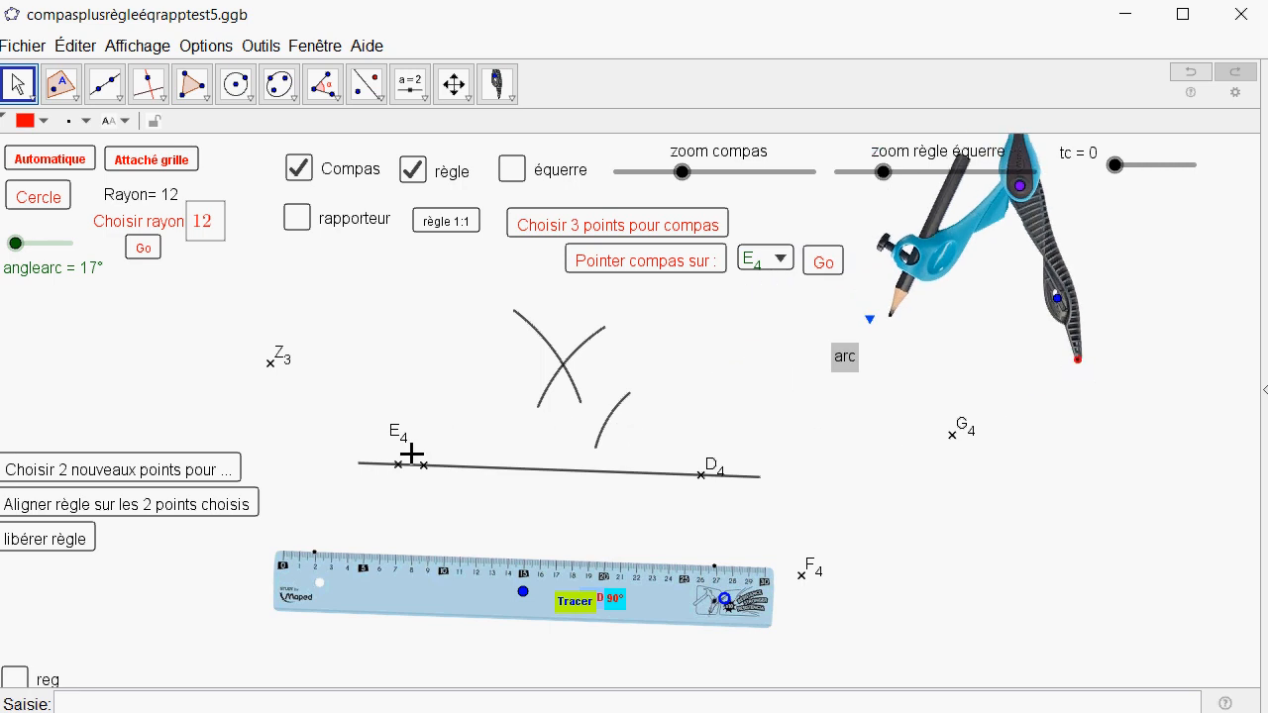
Create the intersection point of the two crossing arcs above the line with the Intersection tool.
{"action": "left_click", "coordinate": [398, 476]}
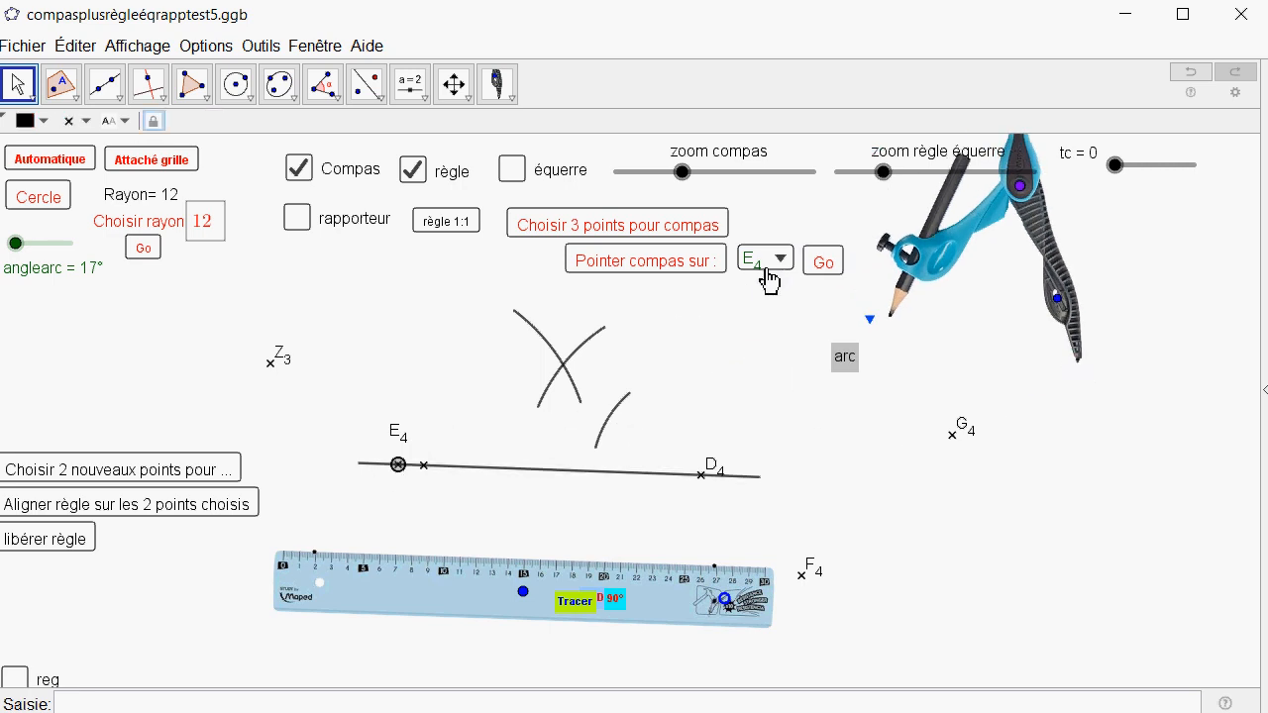
{"action": "left_click", "coordinate": [755, 398]}
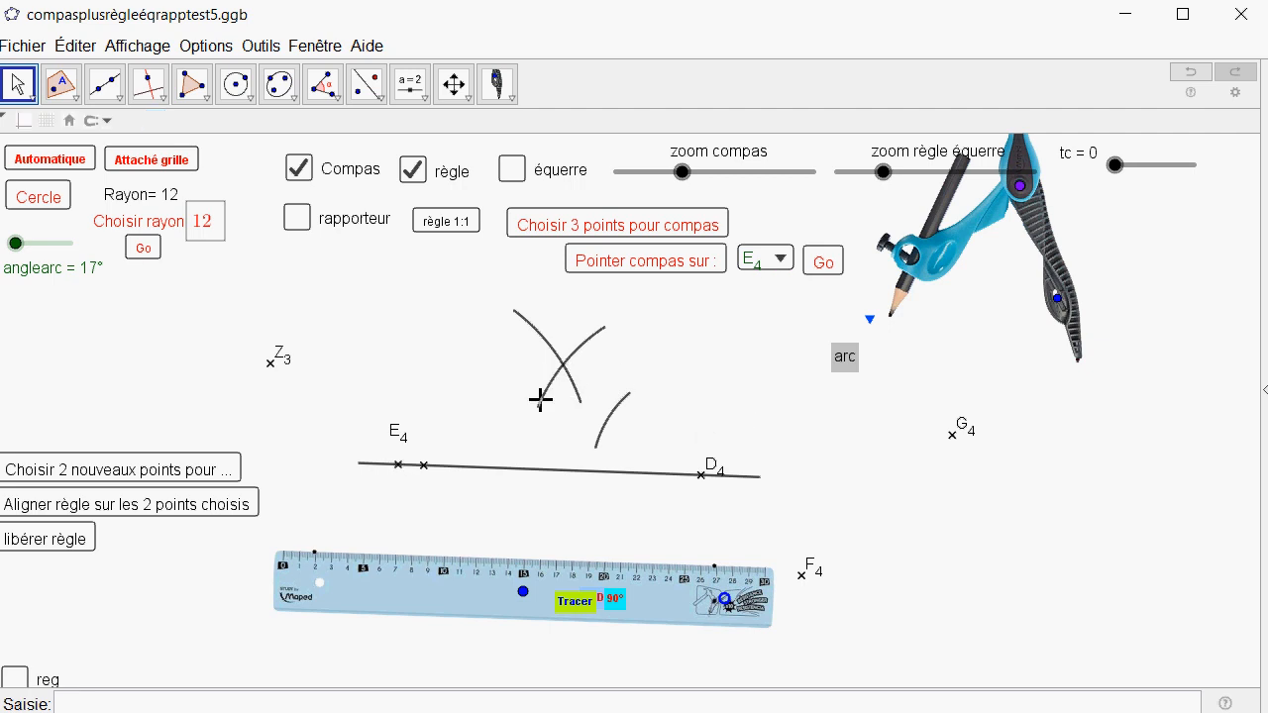
{"action": "left_click", "coordinate": [59, 85]}
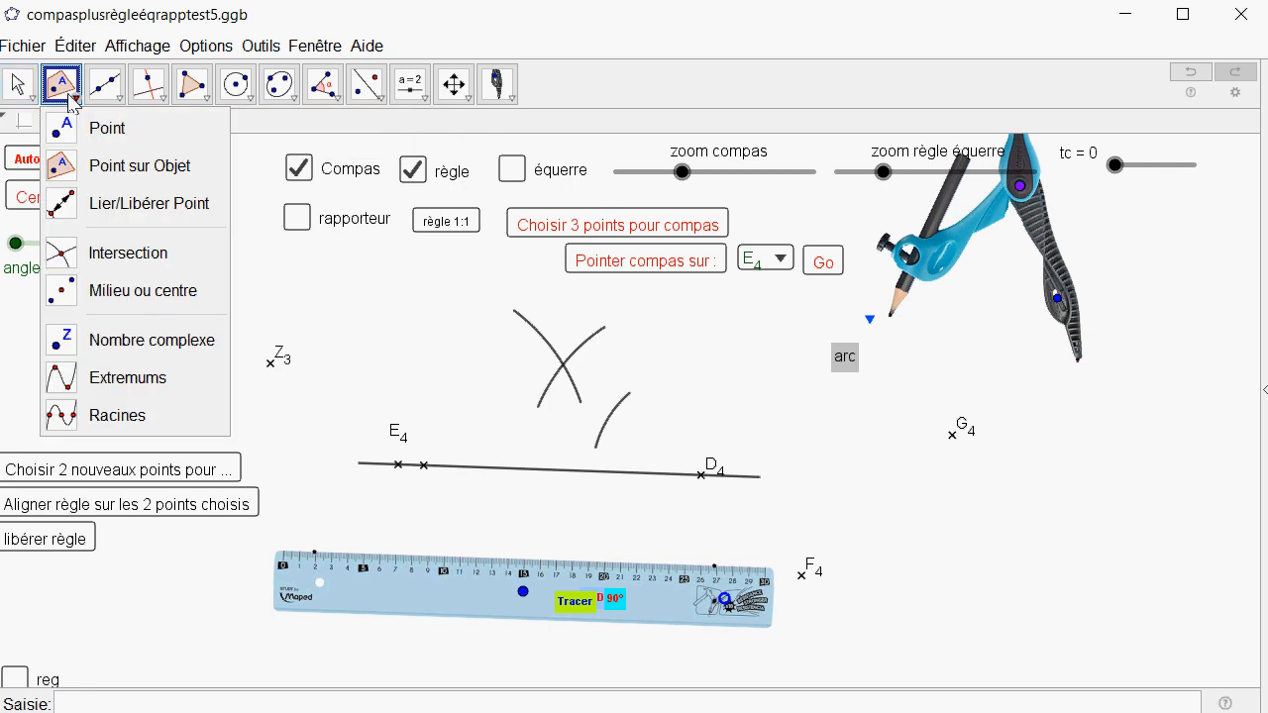
{"action": "left_click", "coordinate": [62, 256]}
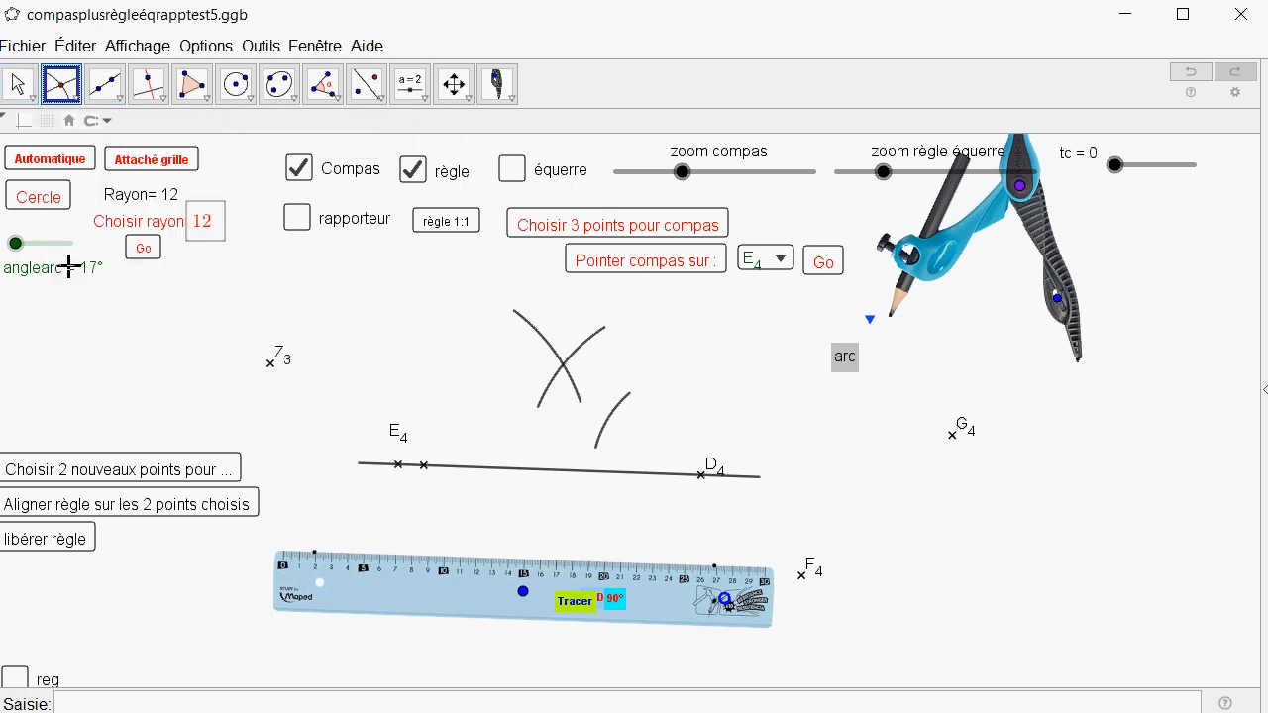
{"action": "left_click", "coordinate": [566, 368]}
Set the layer of the arcs' intersection point to 1 in its advanced properties.
{"action": "right_click", "coordinate": [566, 369]}
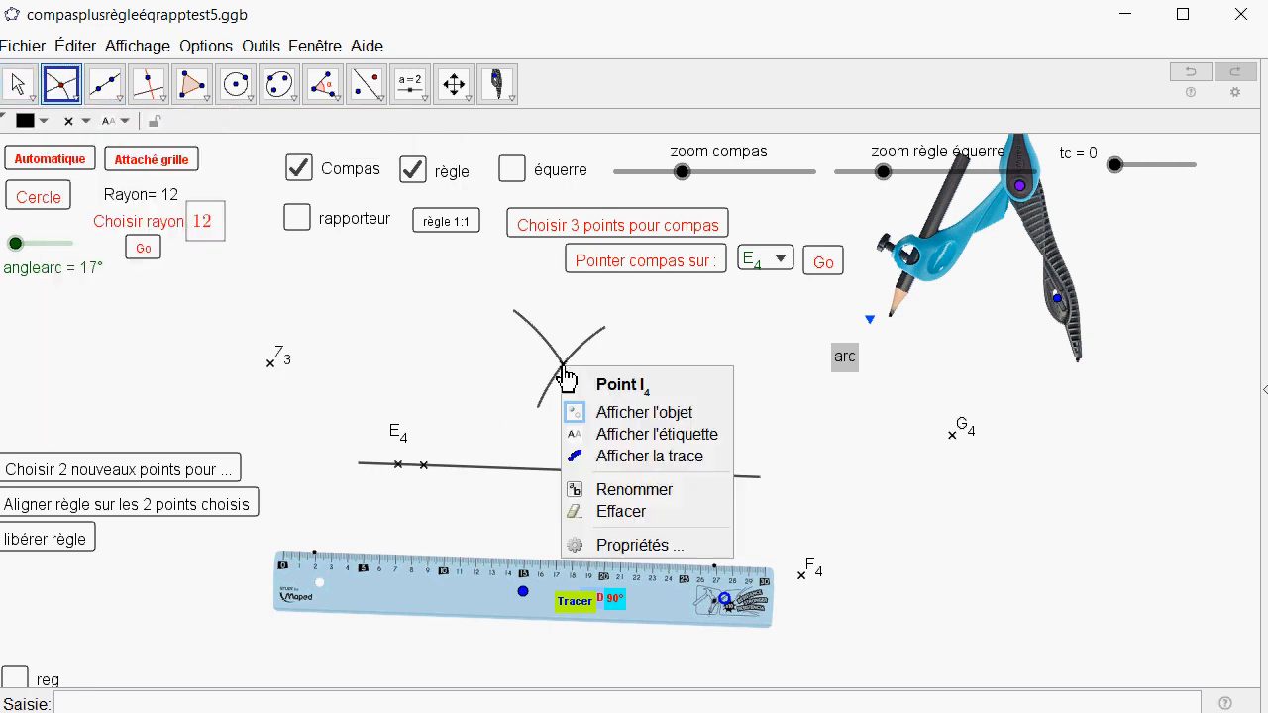
{"action": "left_click", "coordinate": [606, 544]}
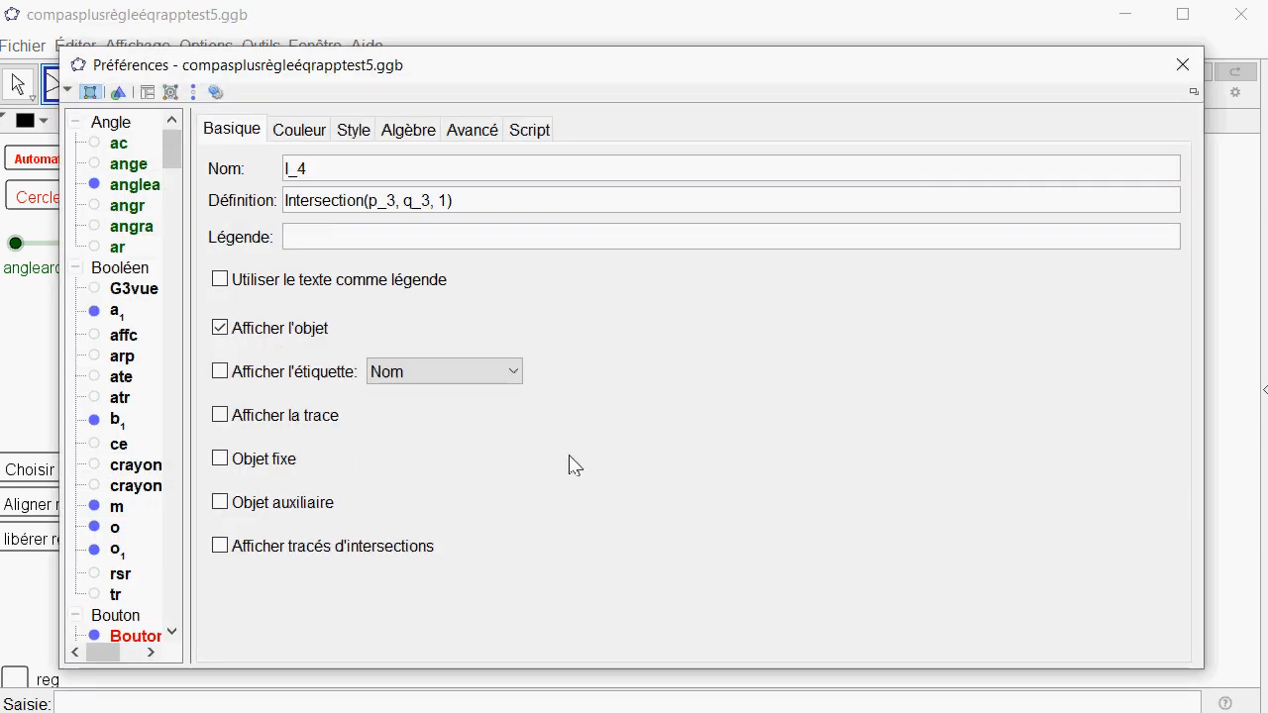
{"action": "left_click", "coordinate": [486, 131]}
{"action": "left_click", "coordinate": [297, 446]}
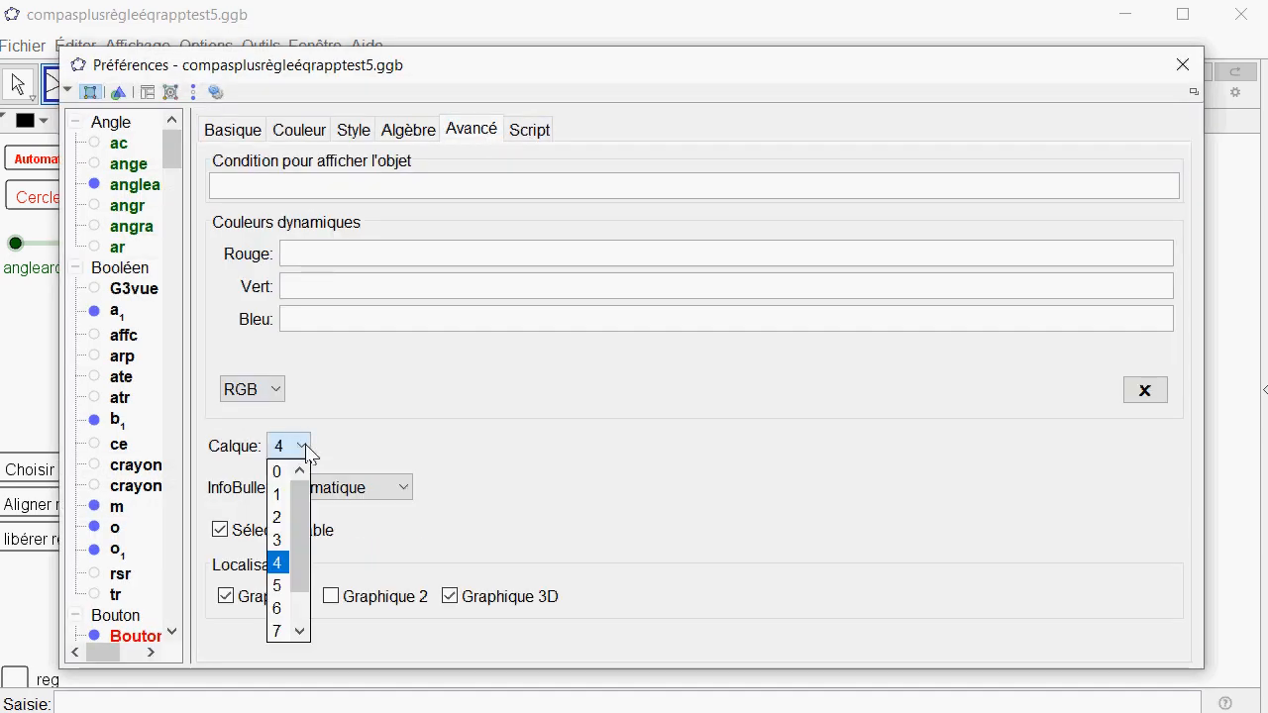
{"action": "left_click", "coordinate": [284, 491]}
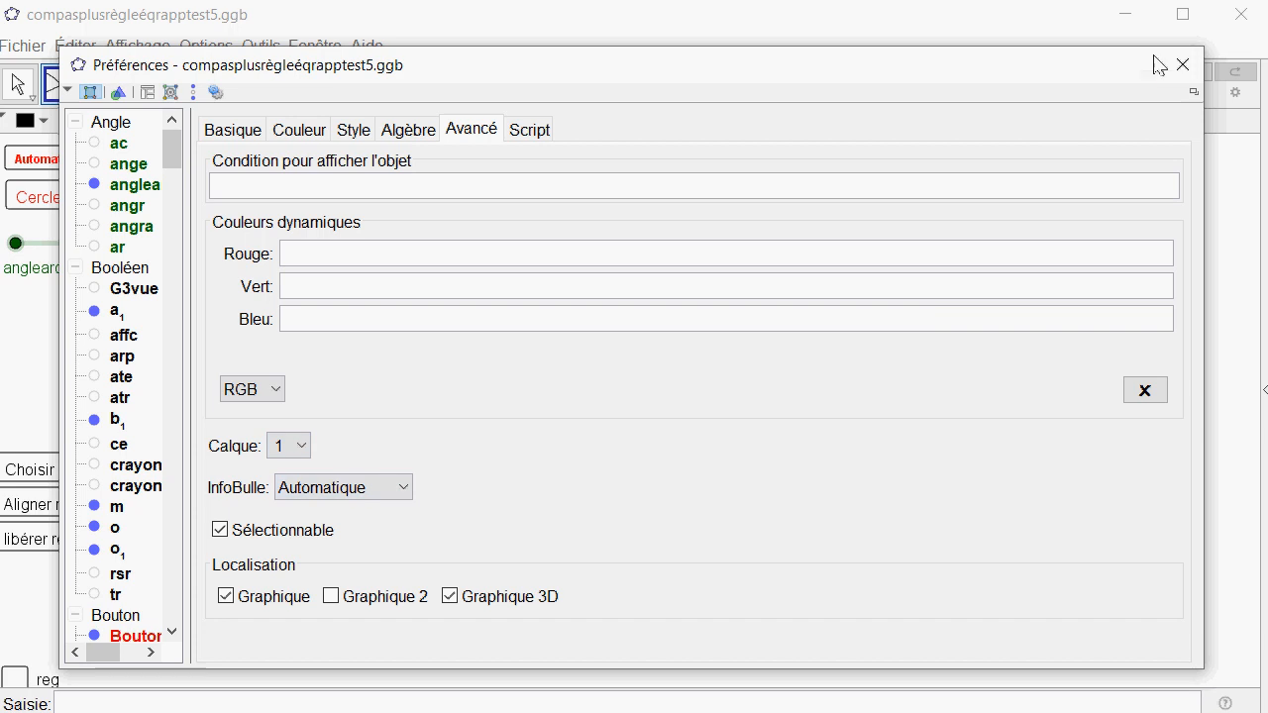
{"action": "left_click", "coordinate": [1183, 64]}
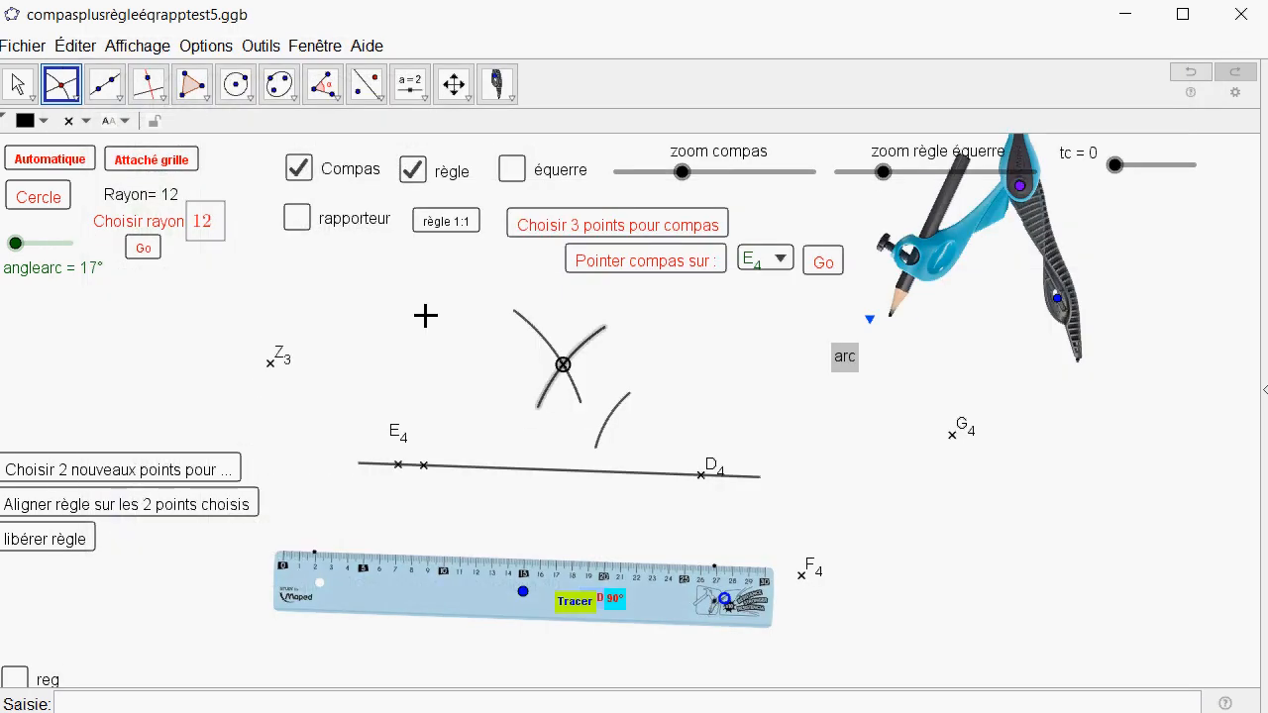
Select the two crossing arcs together and set their layer to 0 in the advanced properties.
{"action": "left_click", "coordinate": [18, 87]}
{"action": "left_click", "coordinate": [552, 399]}
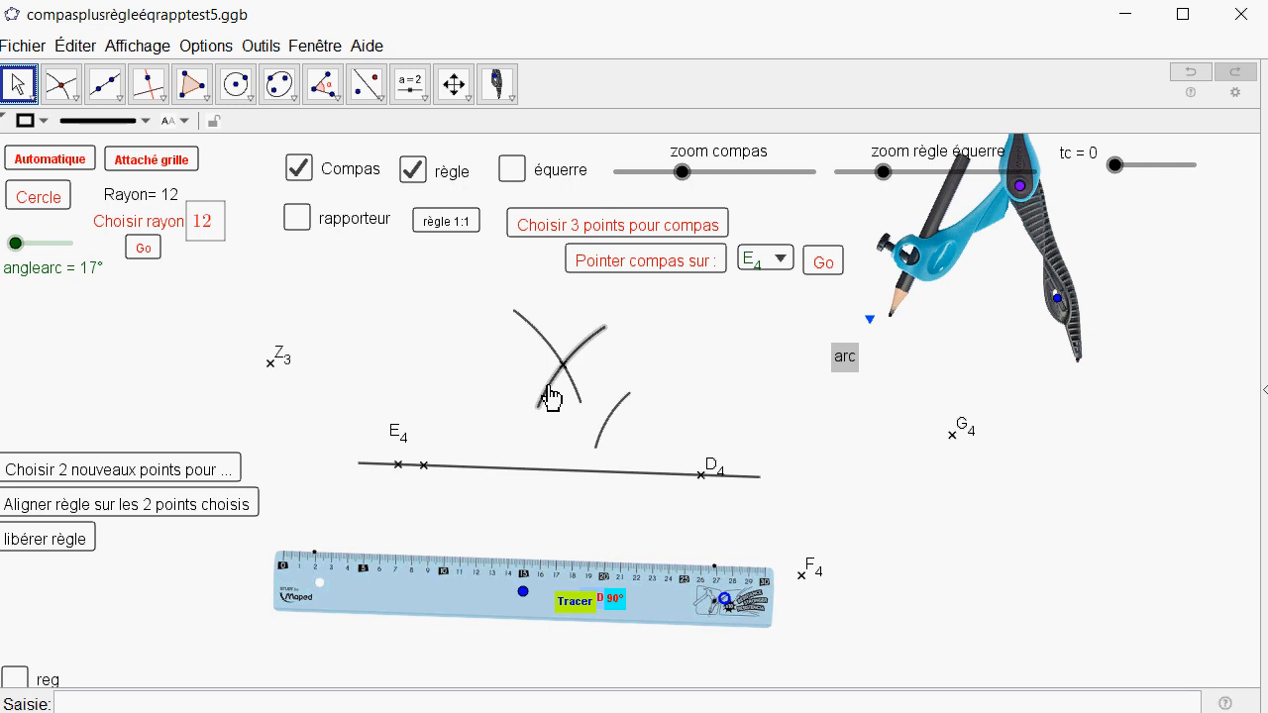
{"action": "right_click", "coordinate": [572, 389]}
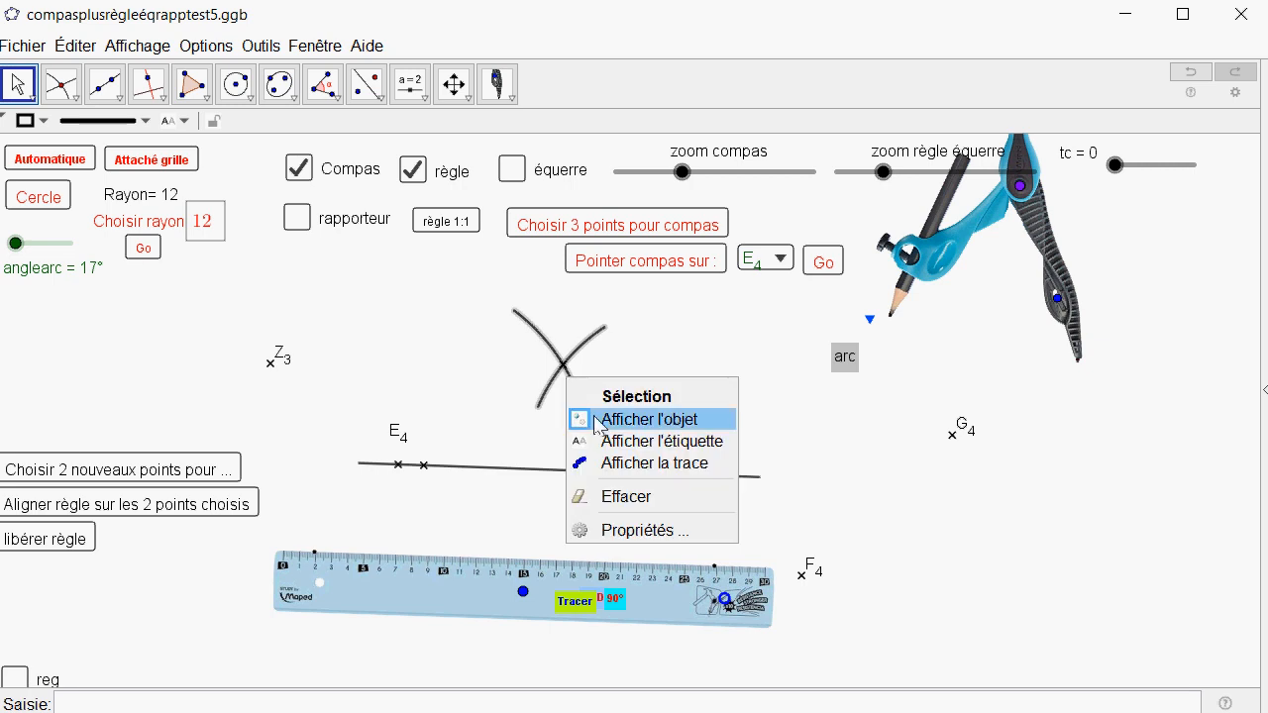
{"action": "left_click", "coordinate": [645, 527]}
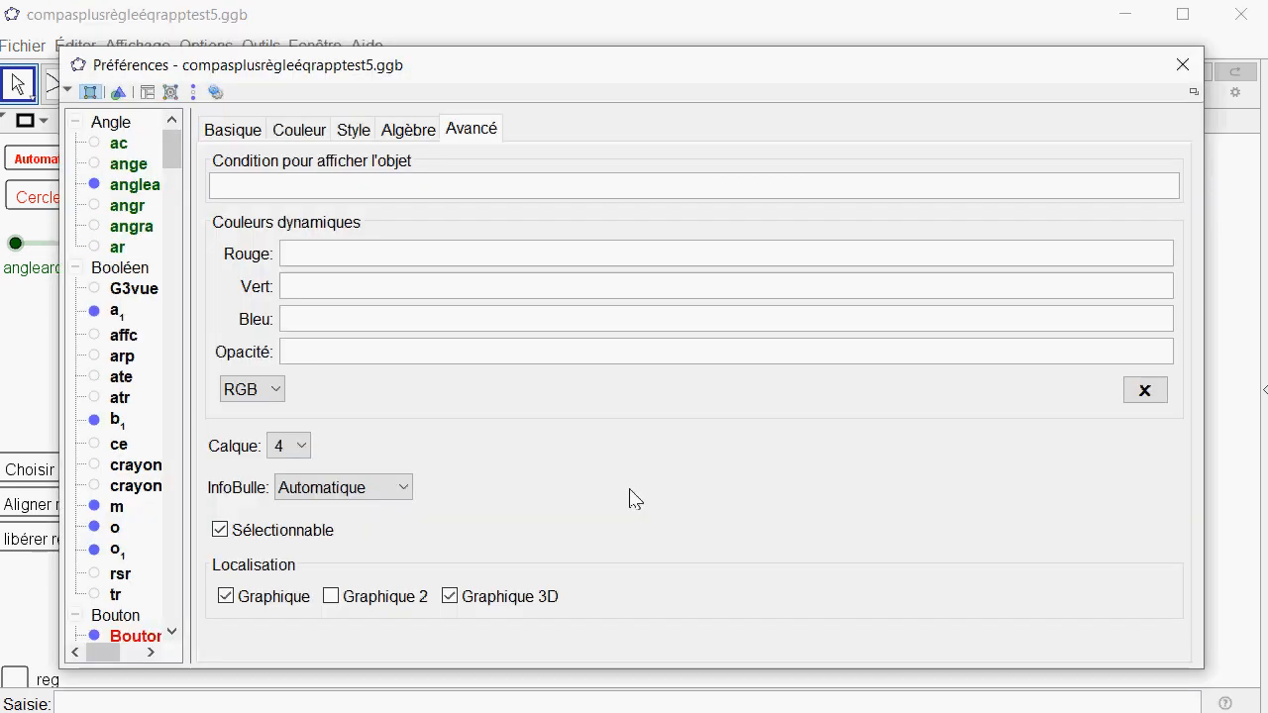
{"action": "left_click", "coordinate": [302, 448]}
{"action": "left_click", "coordinate": [283, 468]}
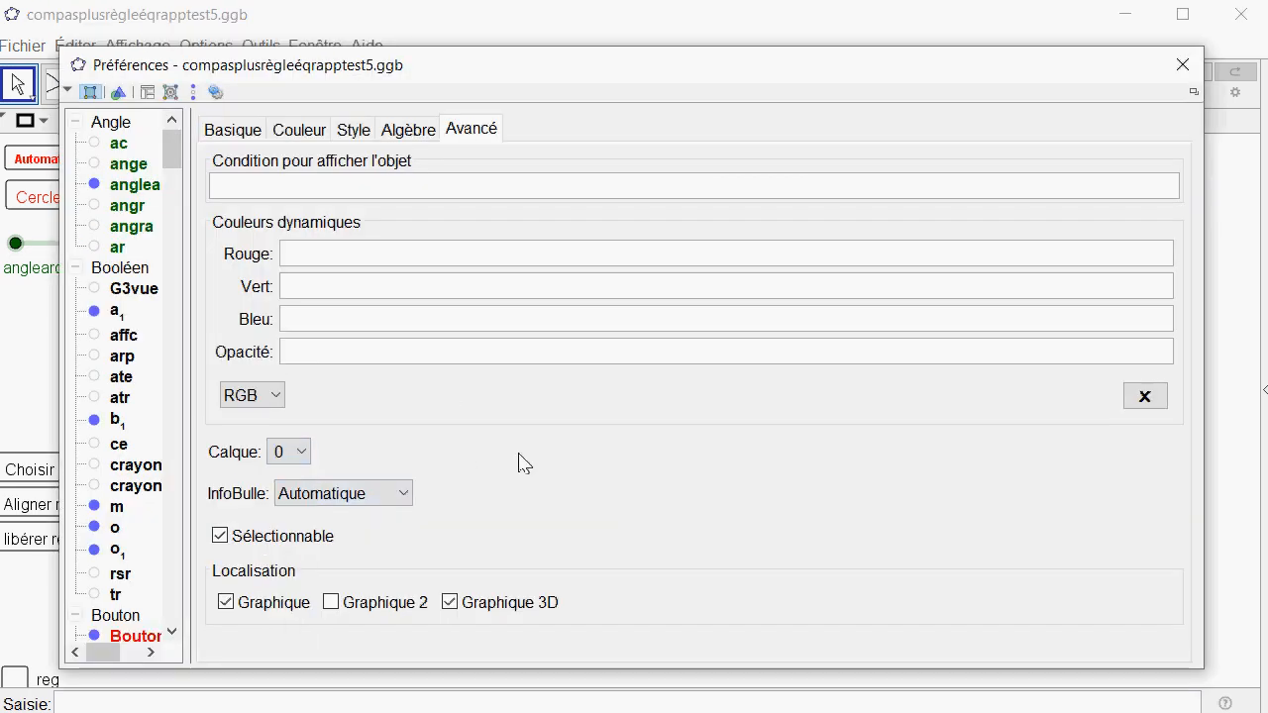
{"action": "left_click", "coordinate": [1183, 64]}
{"action": "left_click", "coordinate": [459, 354]}
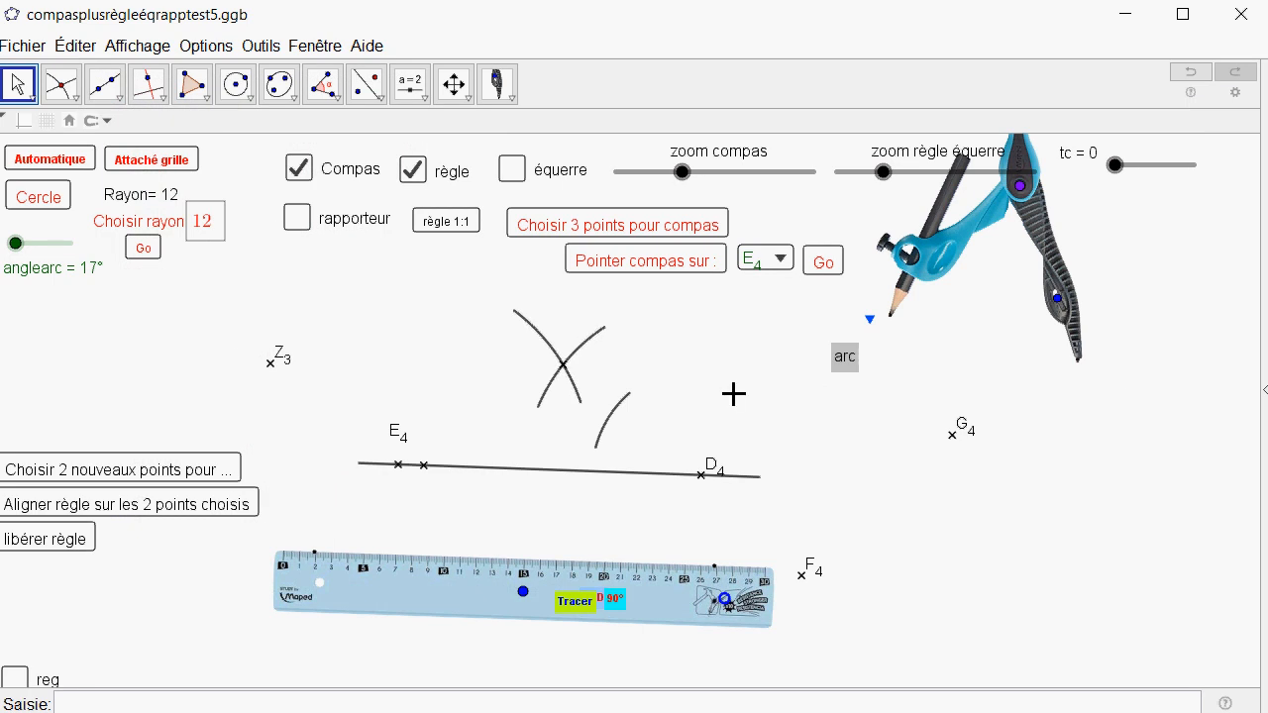
{"action": "left_click", "coordinate": [567, 379]}
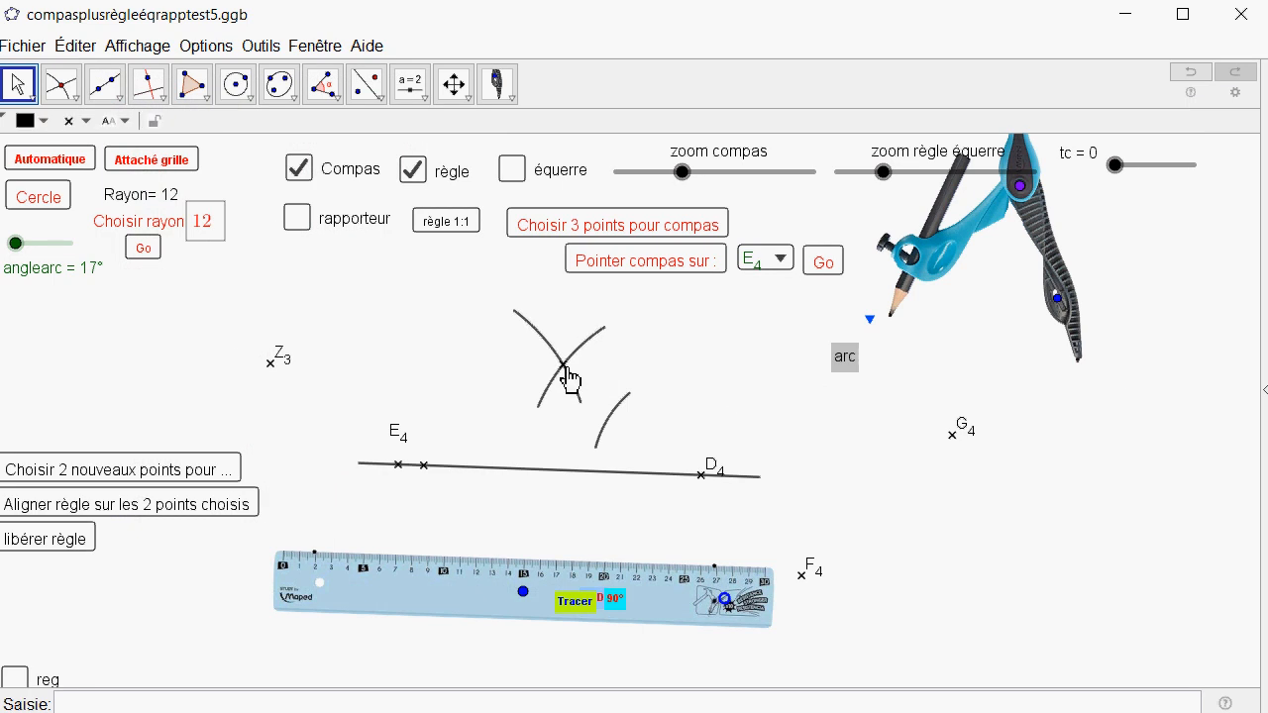
{"action": "right_click", "coordinate": [561, 369]}
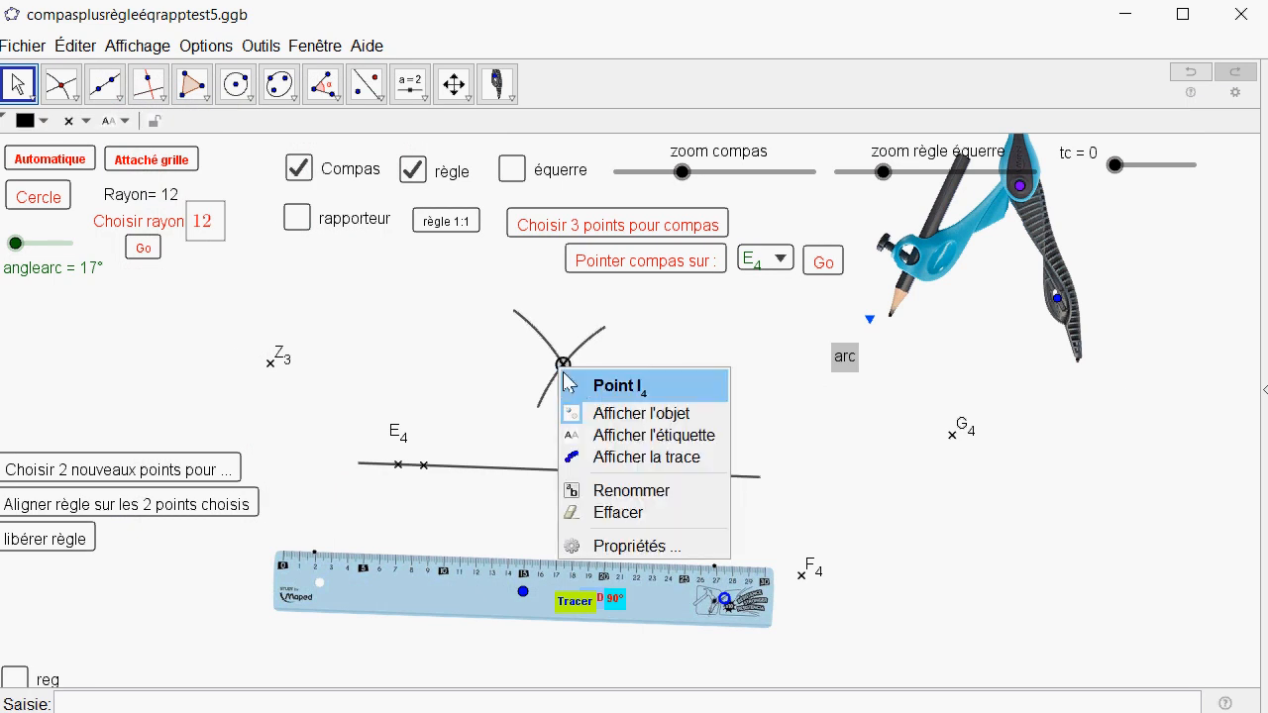
{"action": "left_click", "coordinate": [20, 88]}
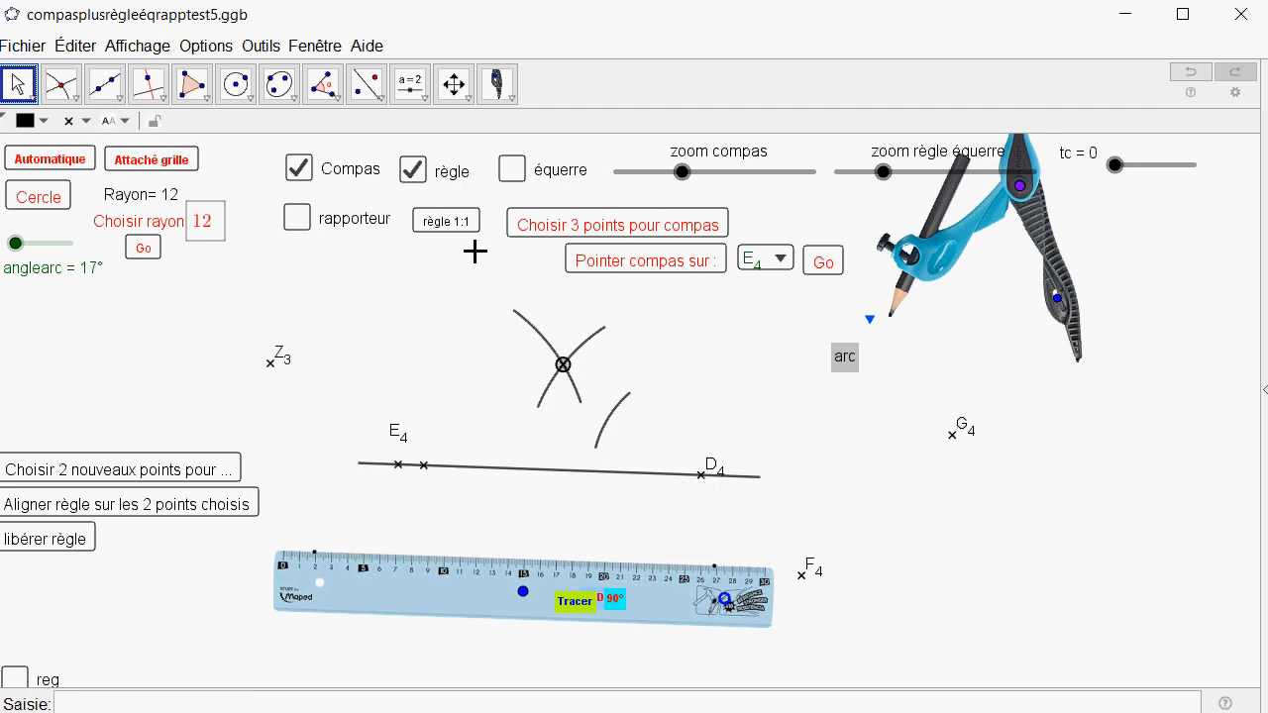
{"action": "left_click", "coordinate": [574, 231]}
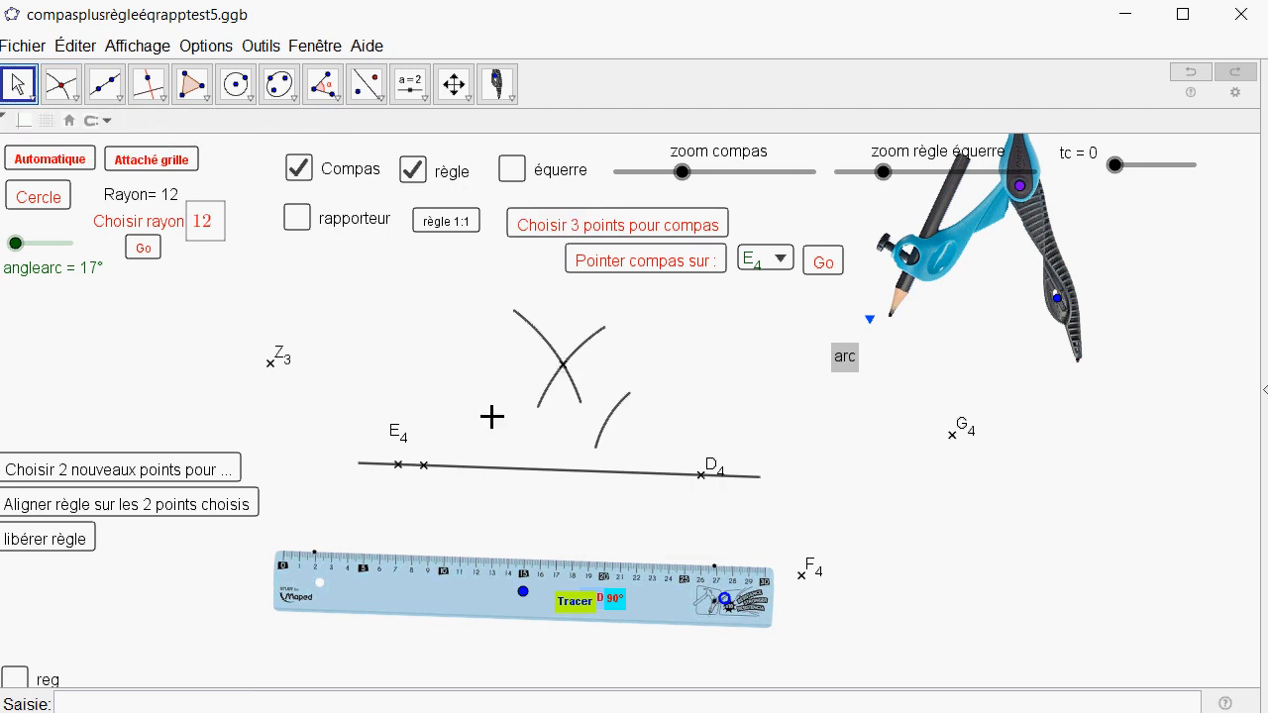
Set the layer of the traced segment through E4 and D4 to 0 in its advanced properties.
{"action": "left_click", "coordinate": [400, 473]}
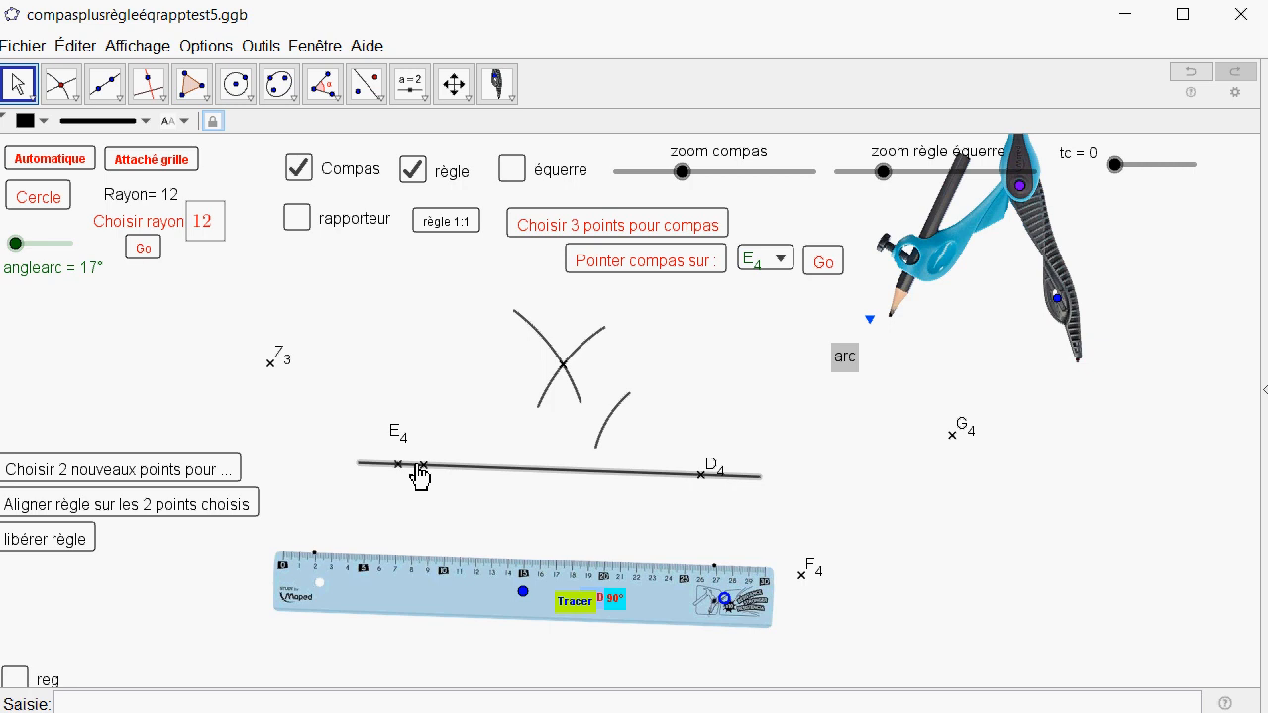
{"action": "right_click", "coordinate": [460, 476]}
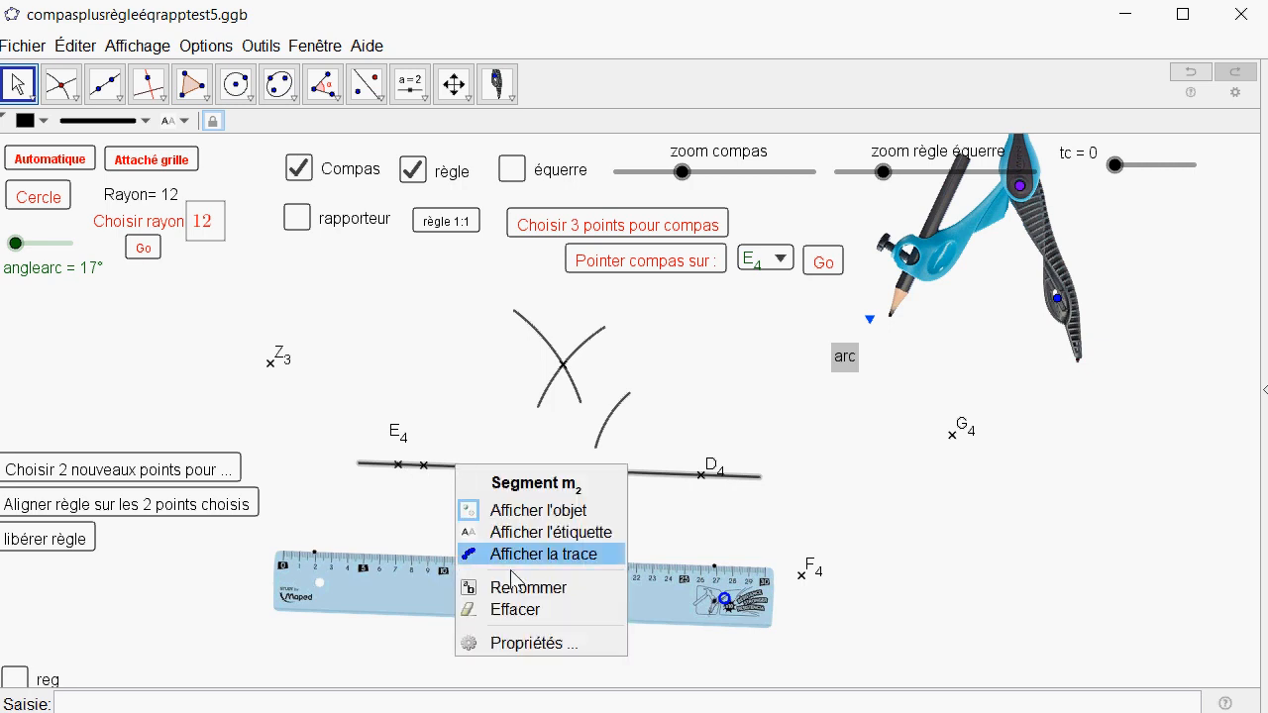
{"action": "left_click", "coordinate": [528, 645]}
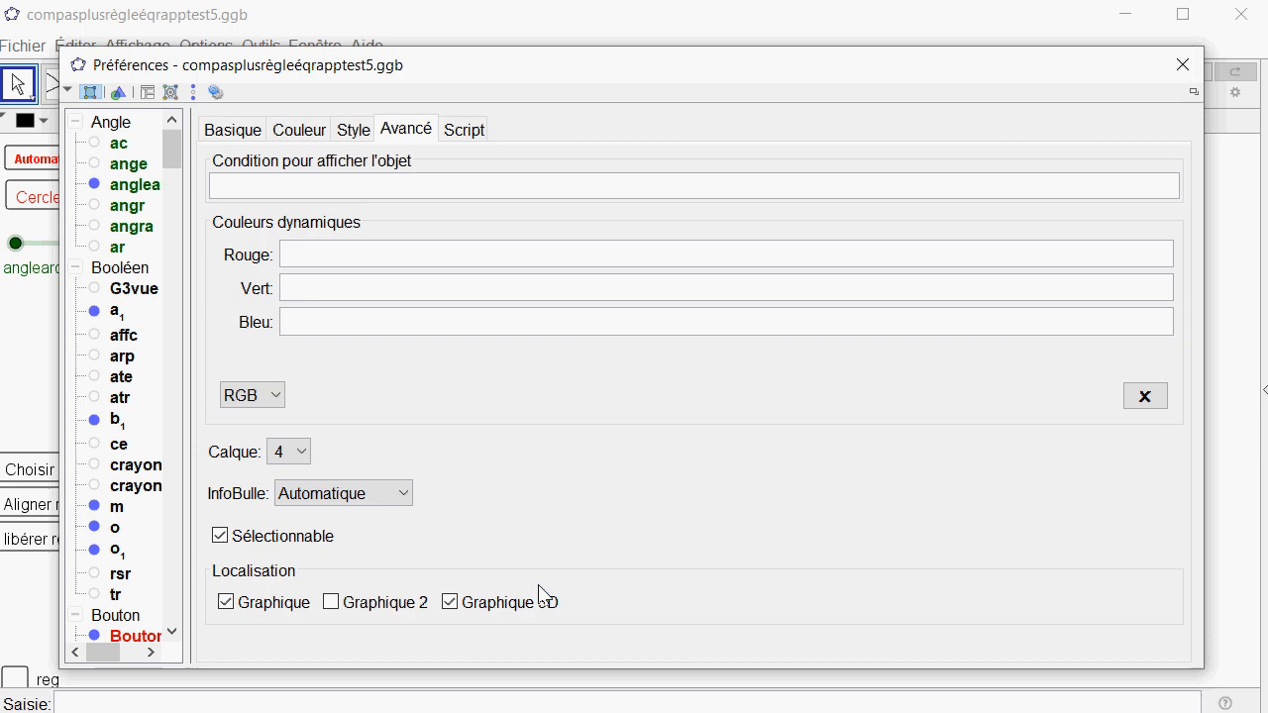
{"action": "left_click", "coordinate": [302, 452]}
{"action": "left_click", "coordinate": [283, 471]}
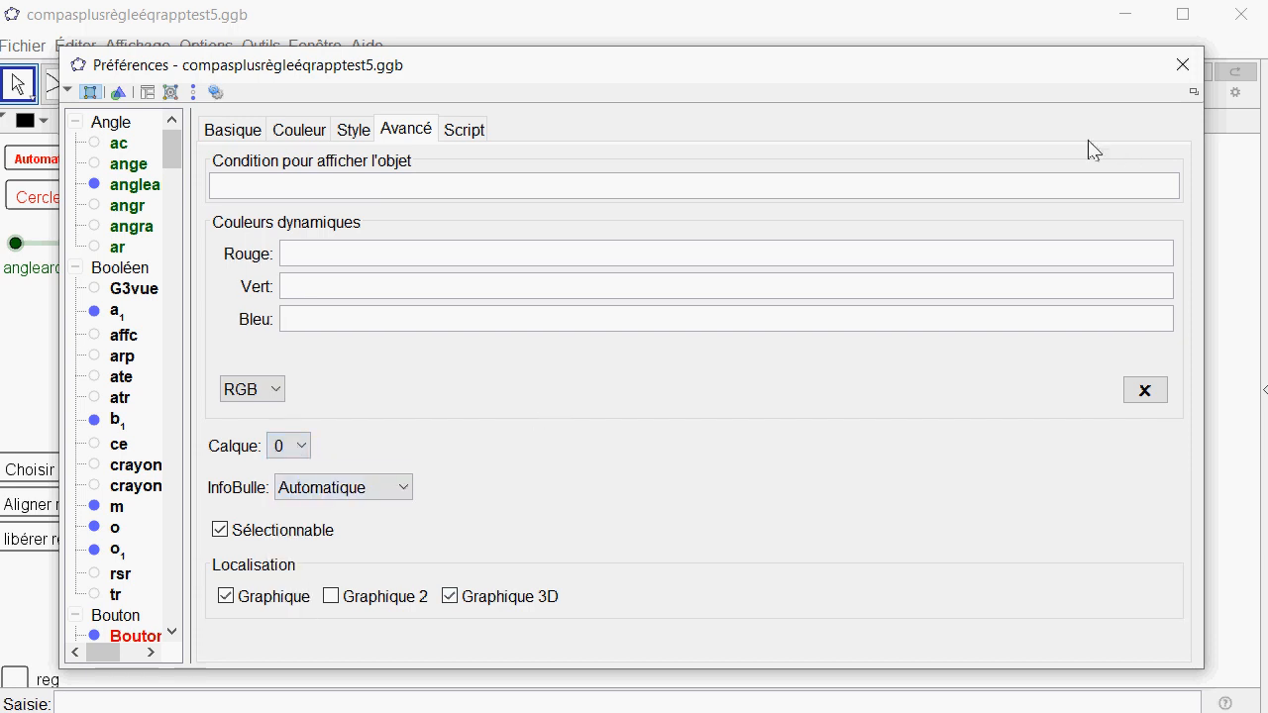
{"action": "left_click", "coordinate": [1183, 66]}
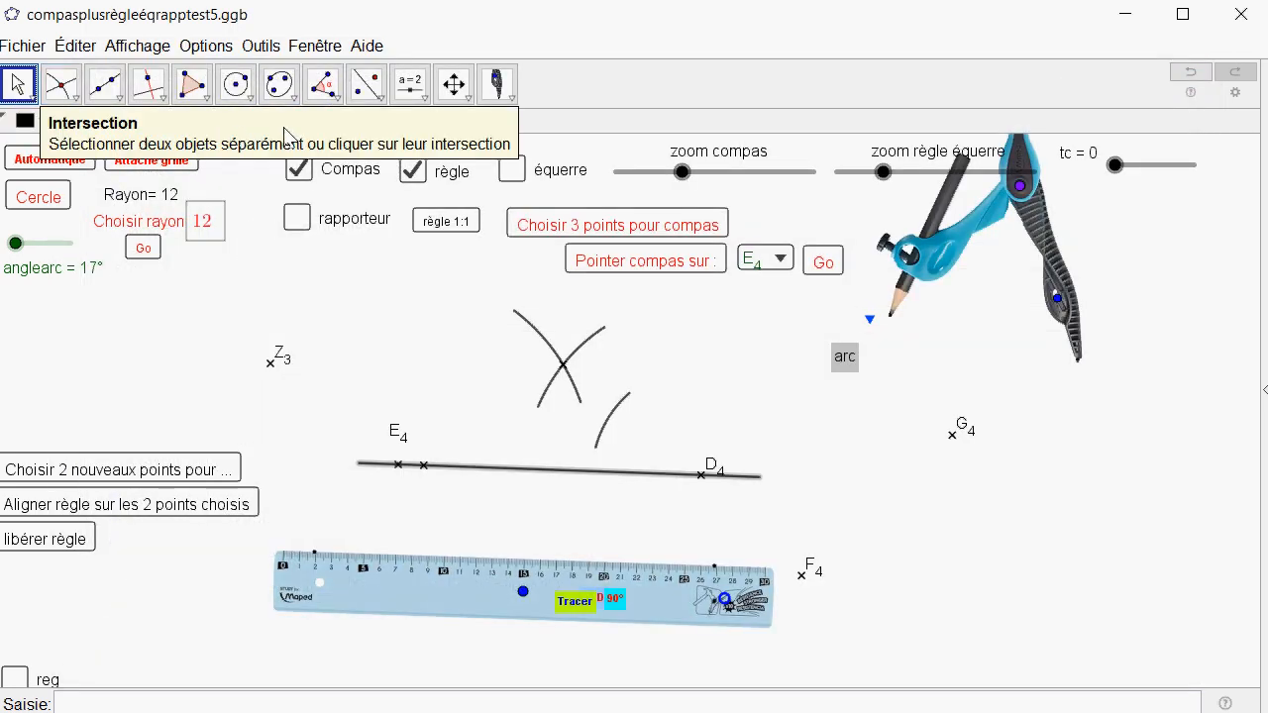
{"action": "left_click", "coordinate": [563, 225]}
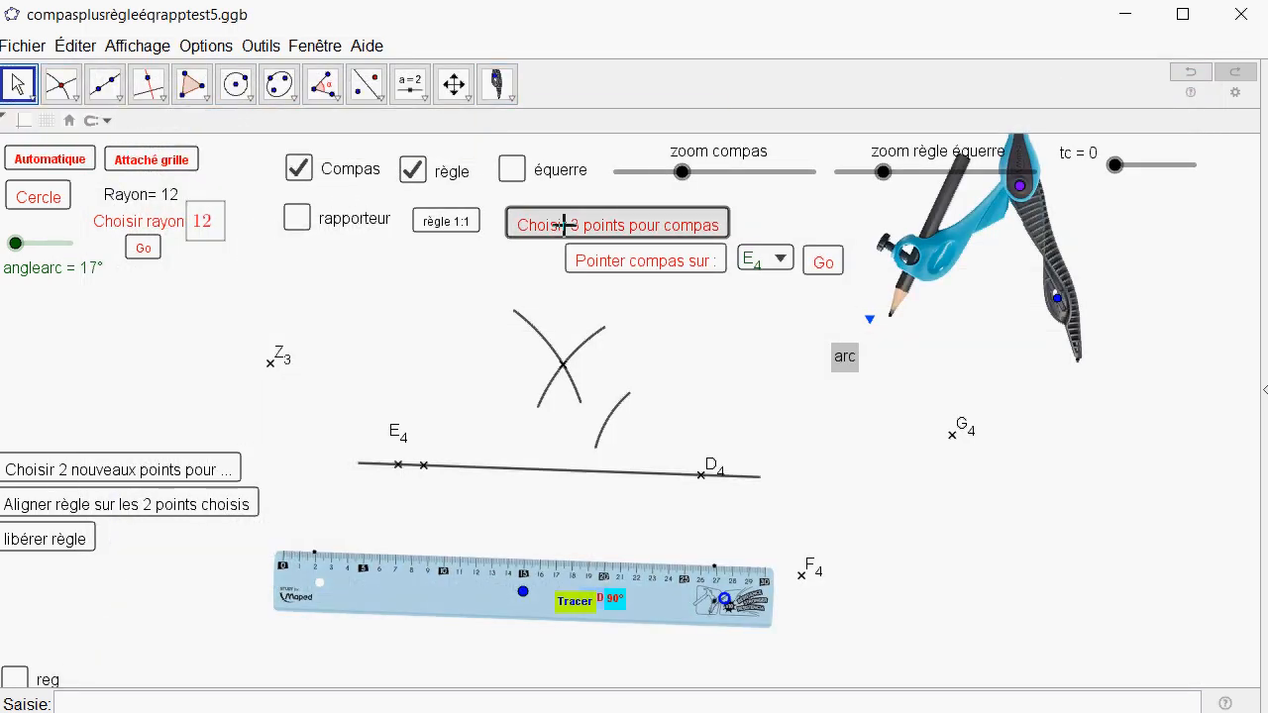
Choose E4, the arcs' intersection point and D4 as the three compass points with 3pointspourcompas.
{"action": "left_click", "coordinate": [500, 94]}
{"action": "left_click", "coordinate": [535, 125]}
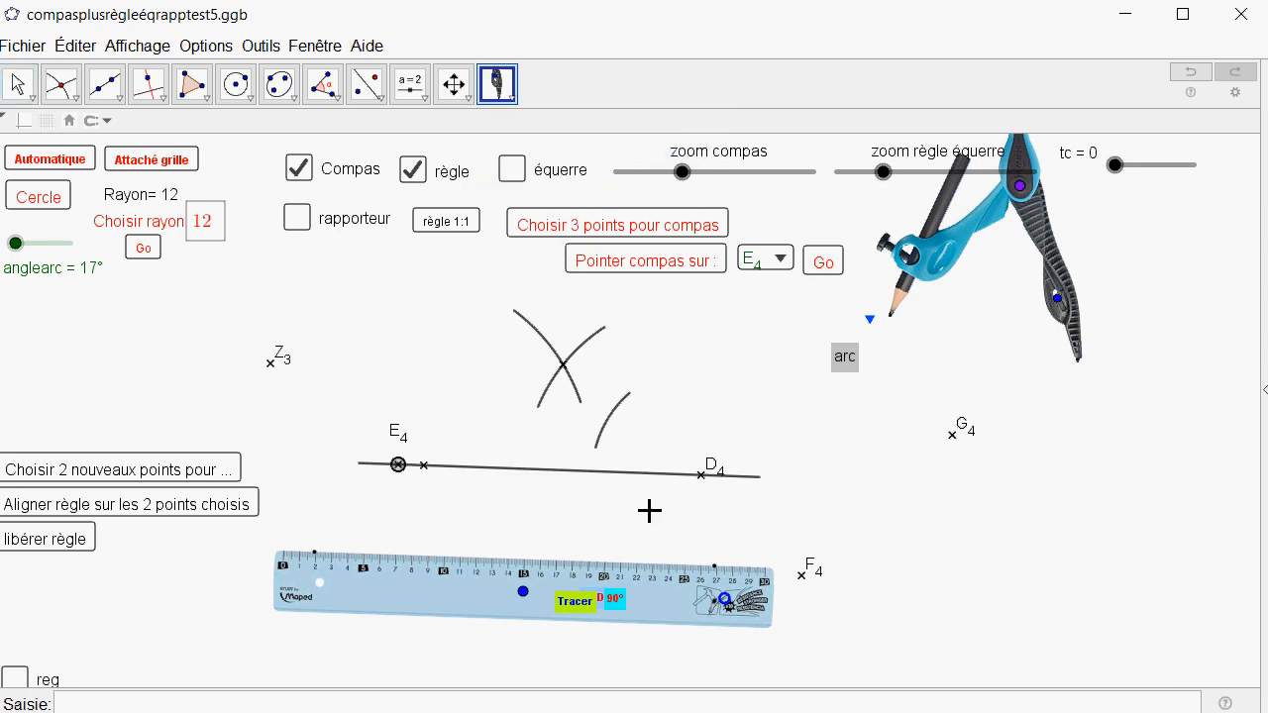
{"action": "left_click", "coordinate": [700, 478]}
{"action": "left_click", "coordinate": [18, 85]}
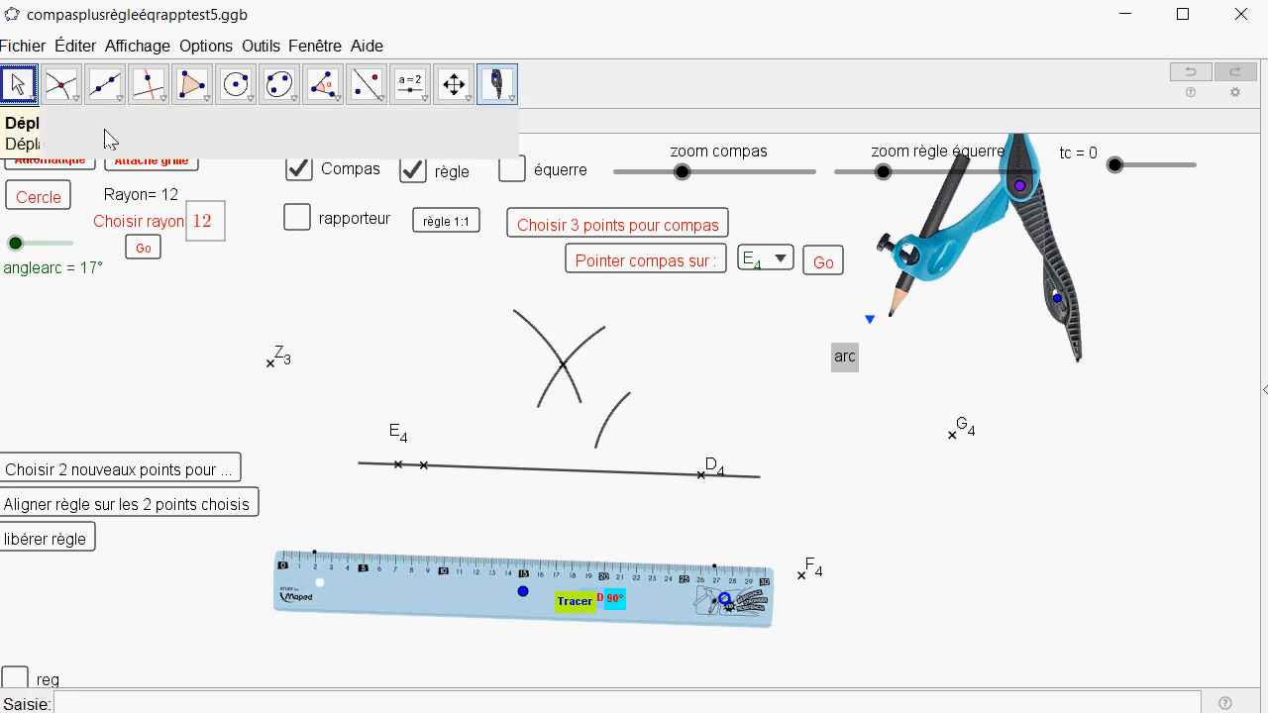
Place the compass needle on intersection point I4 and swing the compass slightly around it so the pencil lowers.
{"action": "left_click", "coordinate": [783, 260]}
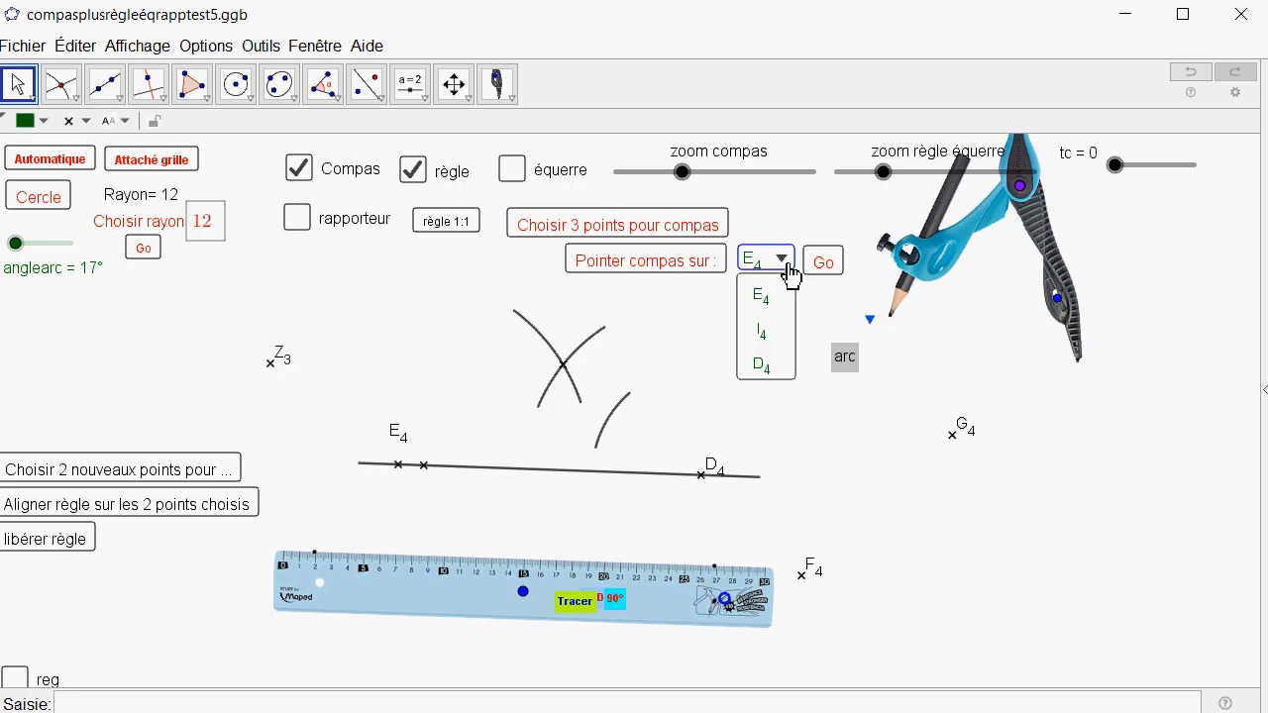
{"action": "left_click", "coordinate": [768, 337]}
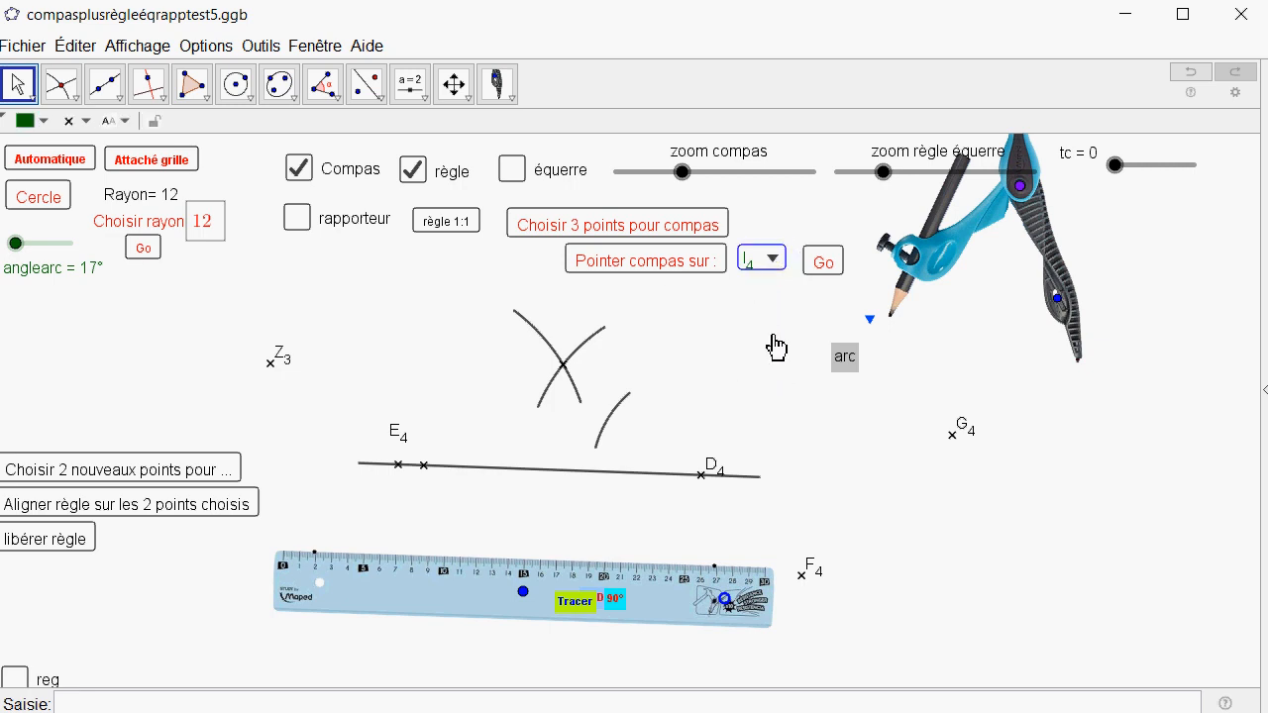
{"action": "left_click", "coordinate": [823, 263]}
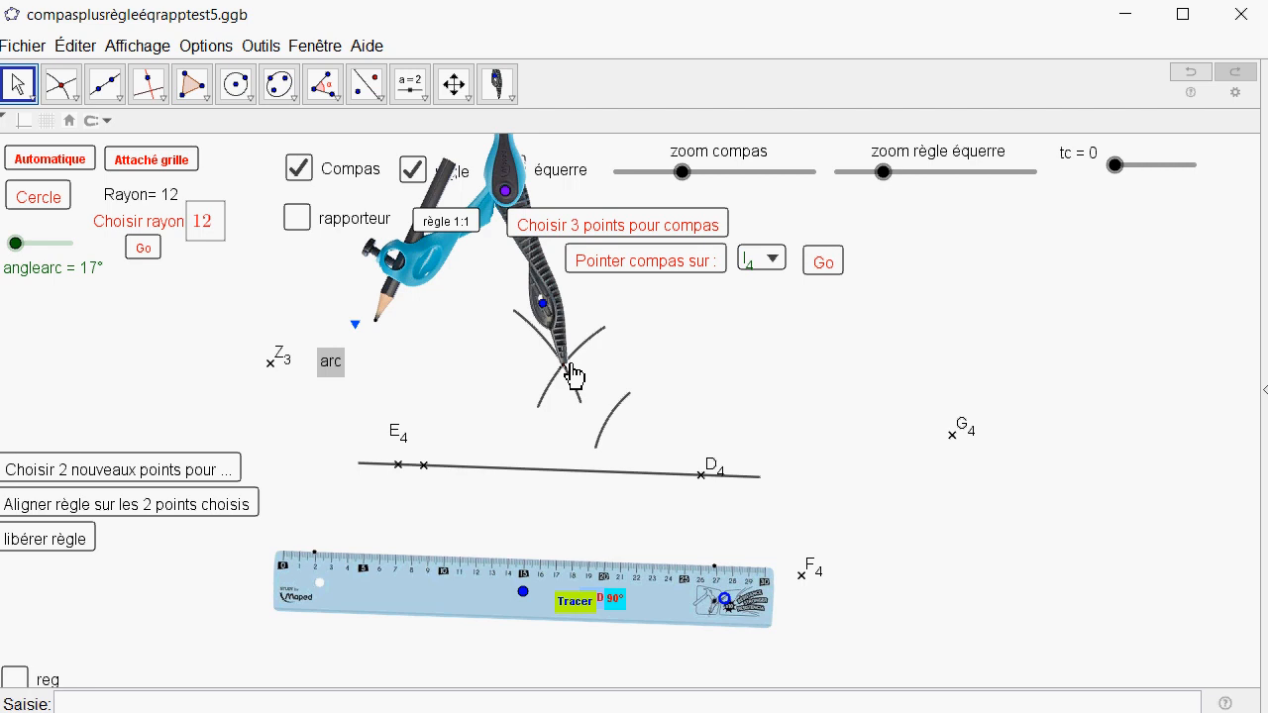
{"action": "mouse_move", "coordinate": [507, 194]}
{"action": "left_mouse_down"}
{"action": "mouse_move", "coordinate": [461, 220]}
{"action": "mouse_move", "coordinate": [494, 196]}
{"action": "mouse_move", "coordinate": [500, 210]}
{"action": "mouse_move", "coordinate": [480, 226]}
{"action": "left_mouse_up"}
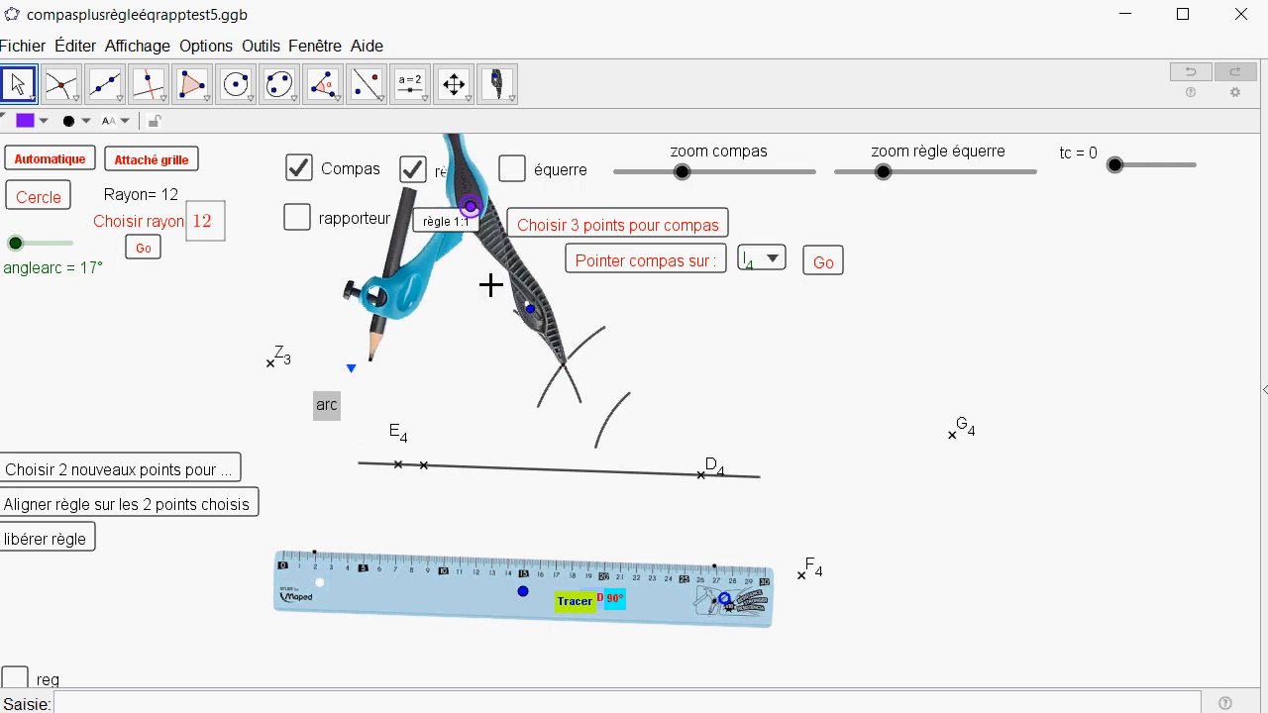
Hide the compass and display the set square alongside the ruler.
{"action": "left_click", "coordinate": [300, 173]}
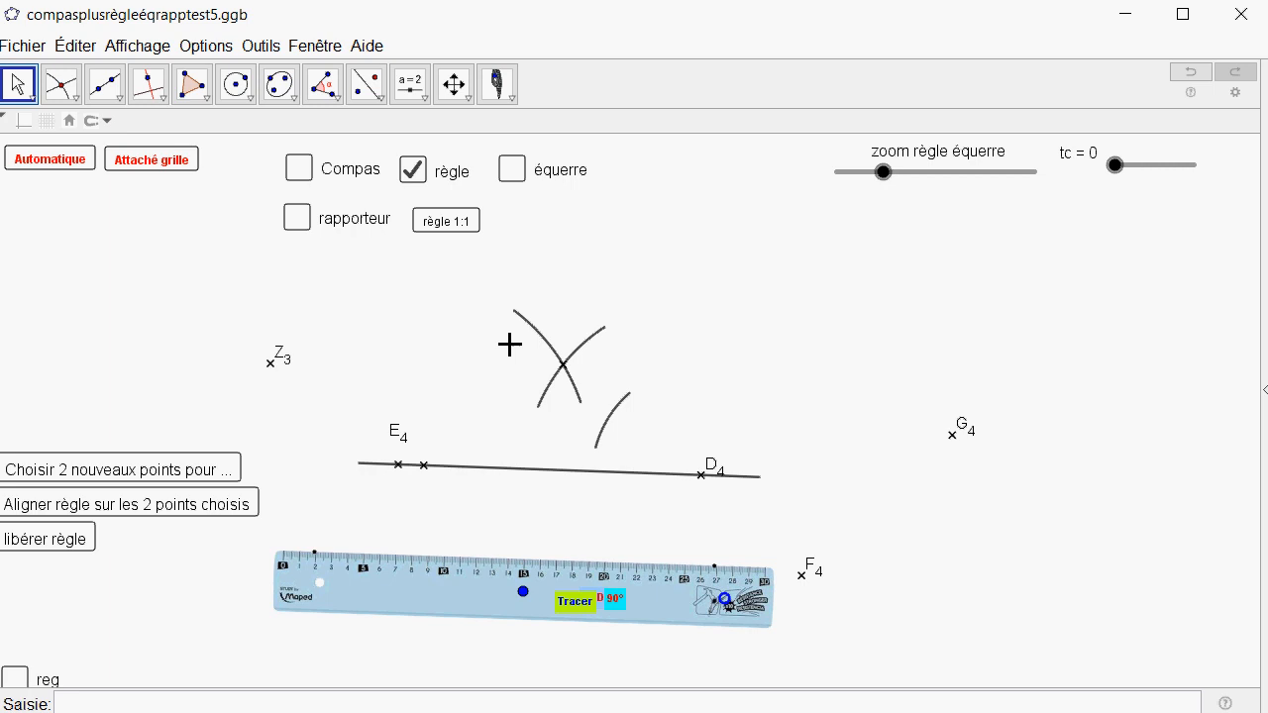
{"action": "left_click", "coordinate": [512, 170]}
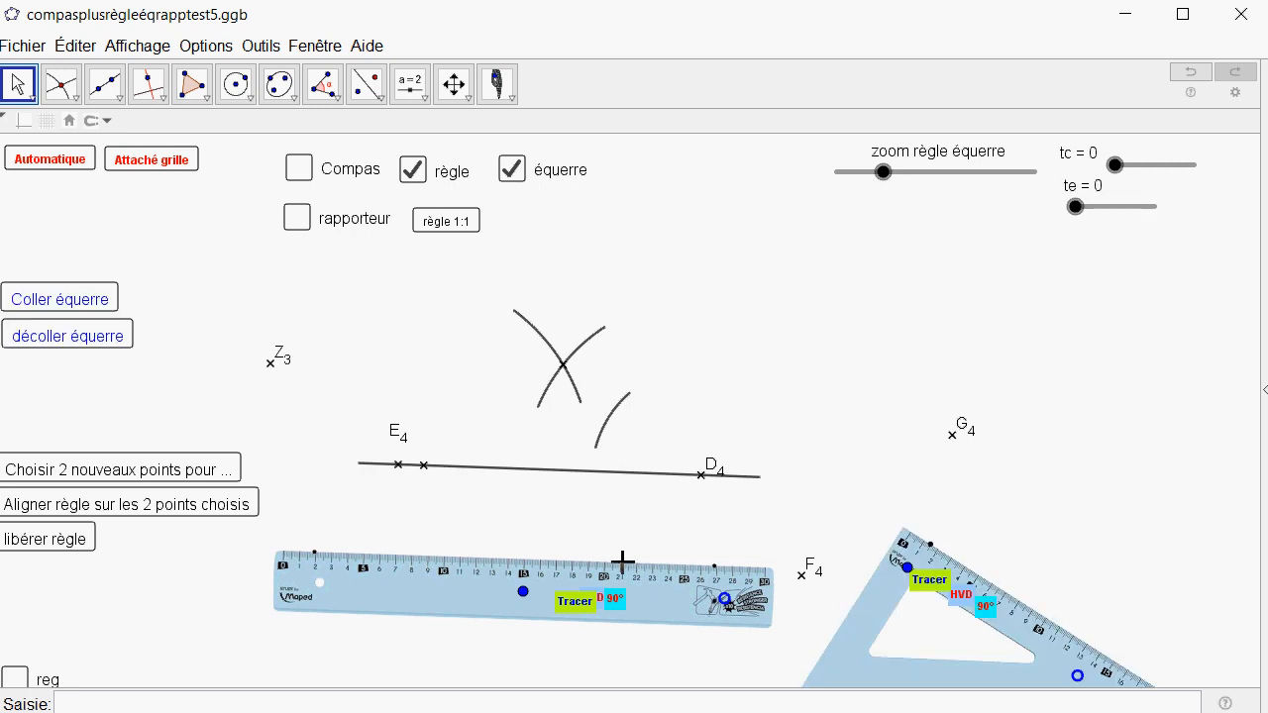
Move the ruler up over the arcs with the set square attached to it, and rotate the pair to a steep upward slope.
{"action": "left_click_drag", "start_coordinate": [523, 591], "coordinate": [512, 348]}
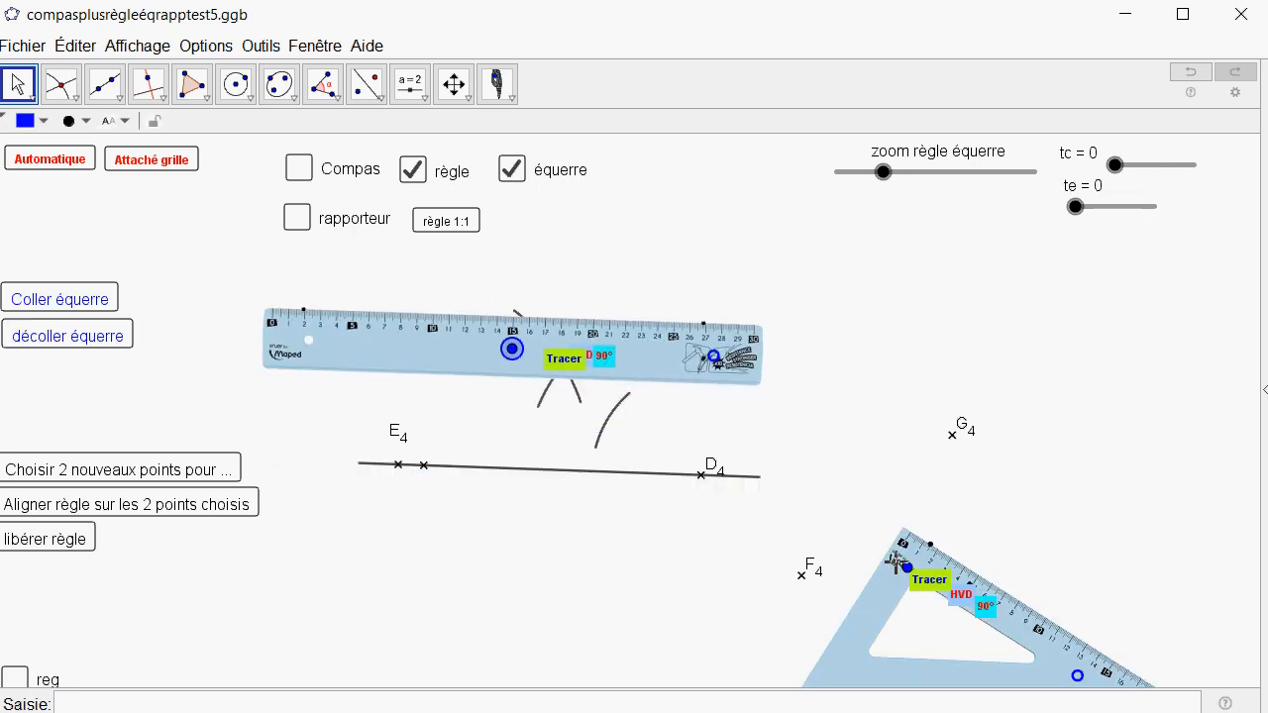
{"action": "left_click", "coordinate": [66, 307]}
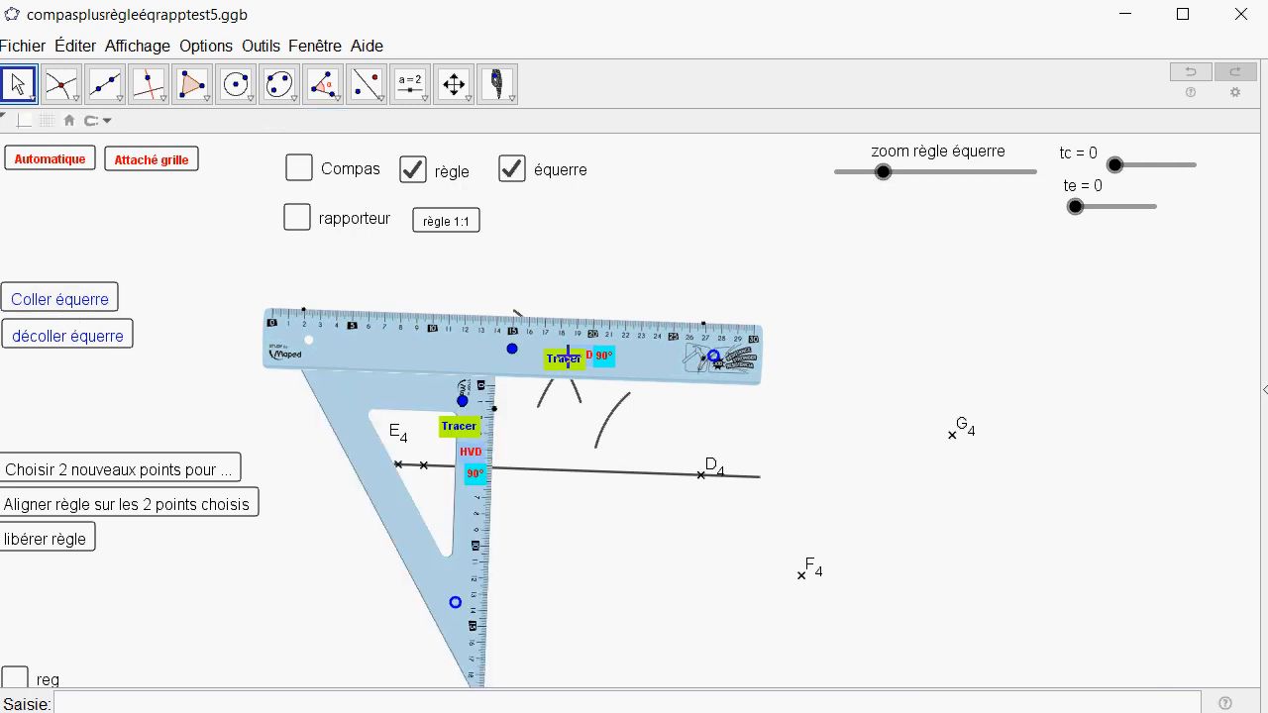
{"action": "left_click_drag", "start_coordinate": [715, 362], "coordinate": [575, 250]}
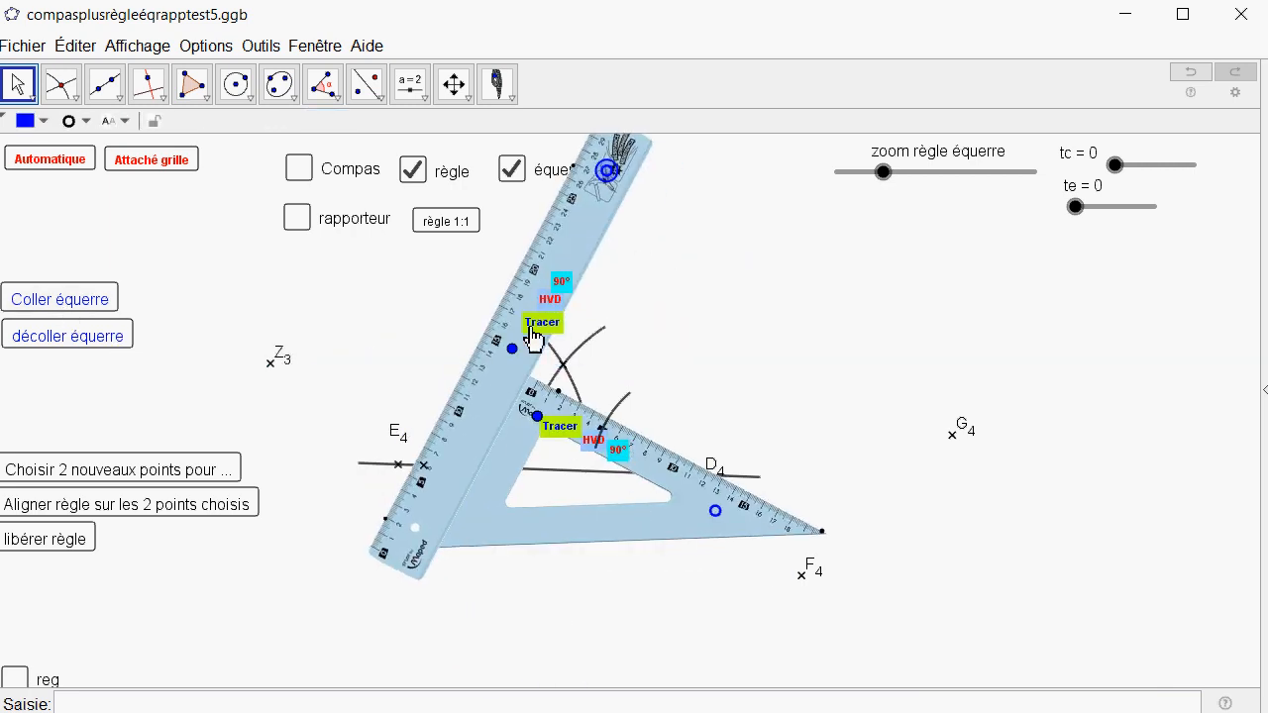
Align the ruler on E4 and the arcs' intersection point, and slide it along those two points.
{"action": "left_click_drag", "start_coordinate": [512, 349], "coordinate": [643, 422]}
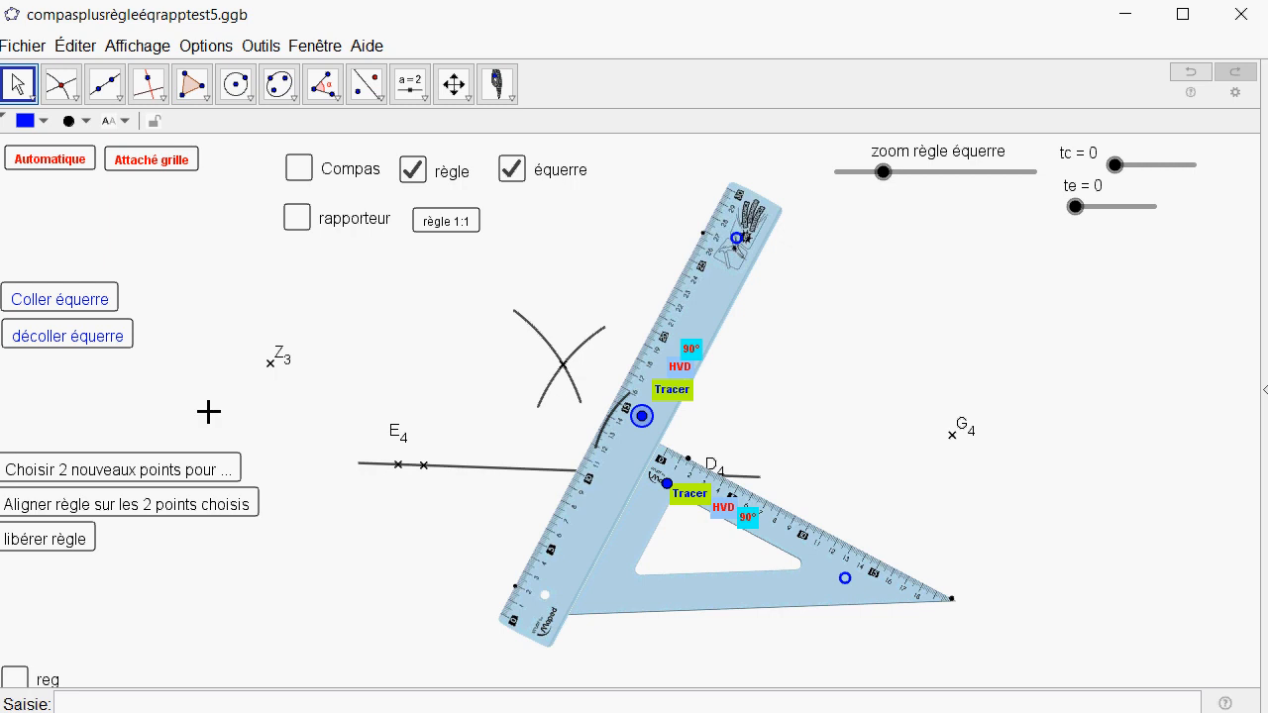
{"action": "left_click", "coordinate": [174, 480]}
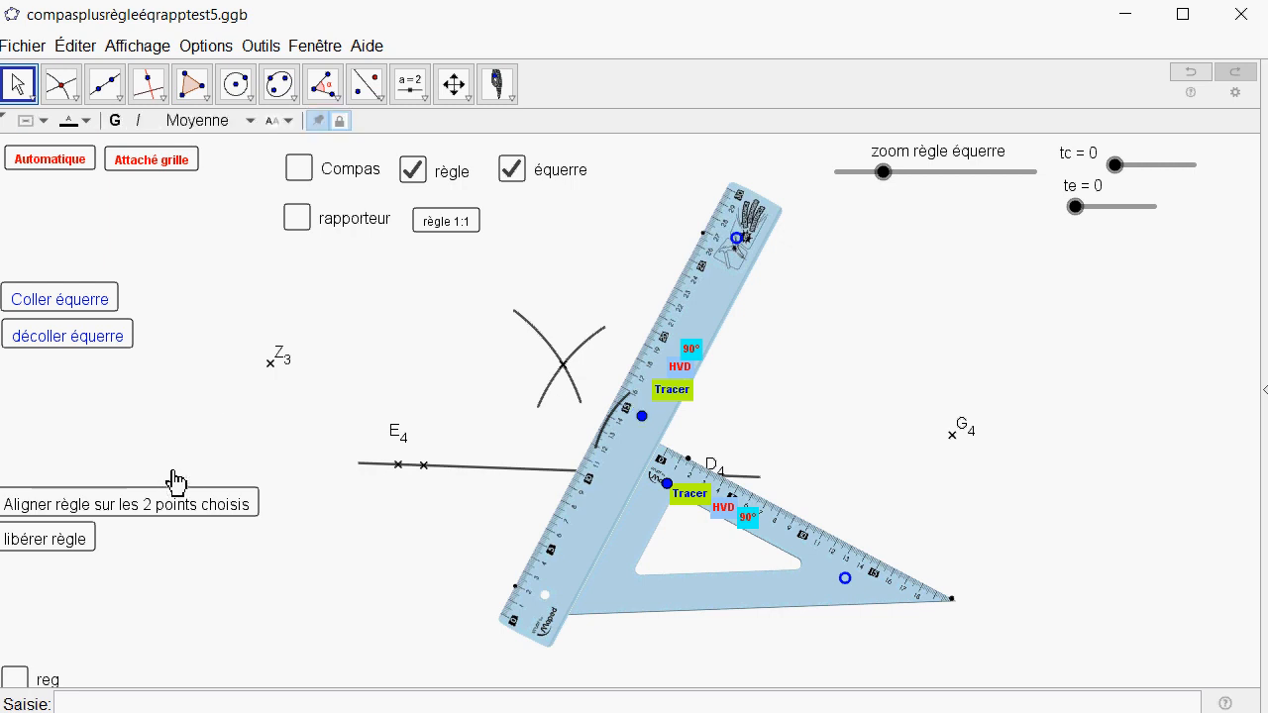
{"action": "left_click", "coordinate": [501, 95]}
{"action": "left_click", "coordinate": [514, 127]}
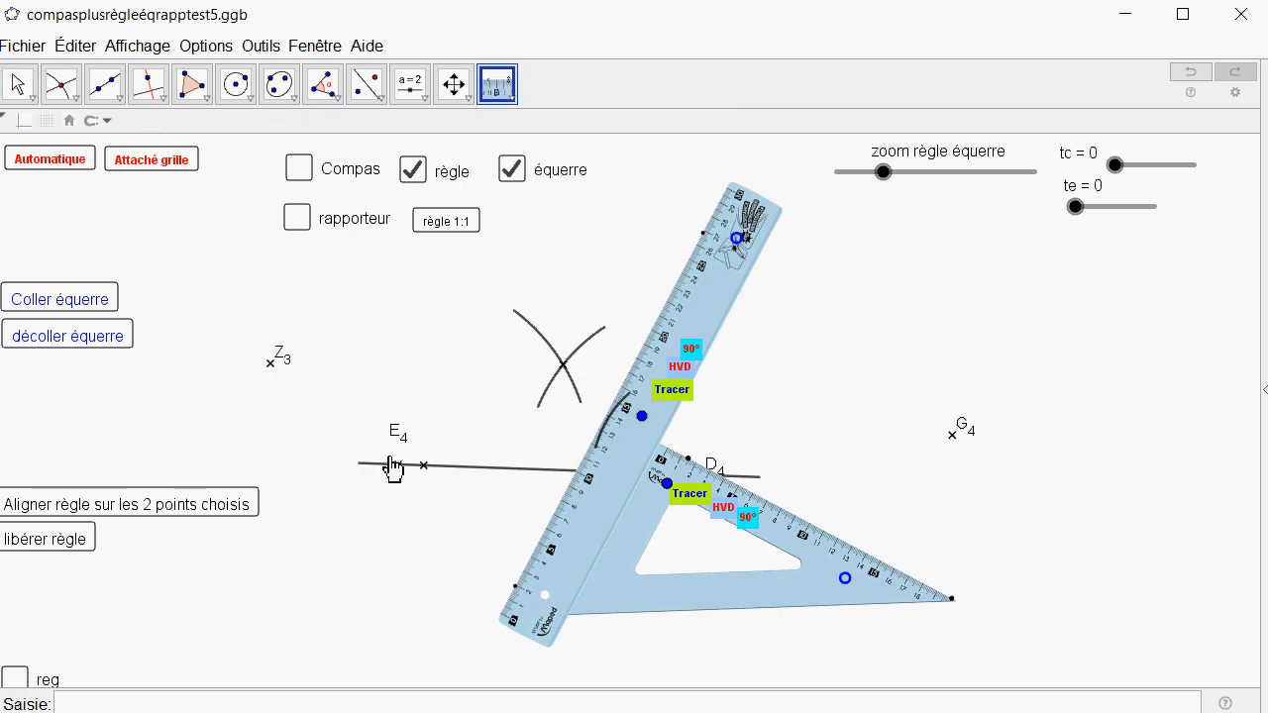
{"action": "left_click", "coordinate": [396, 463]}
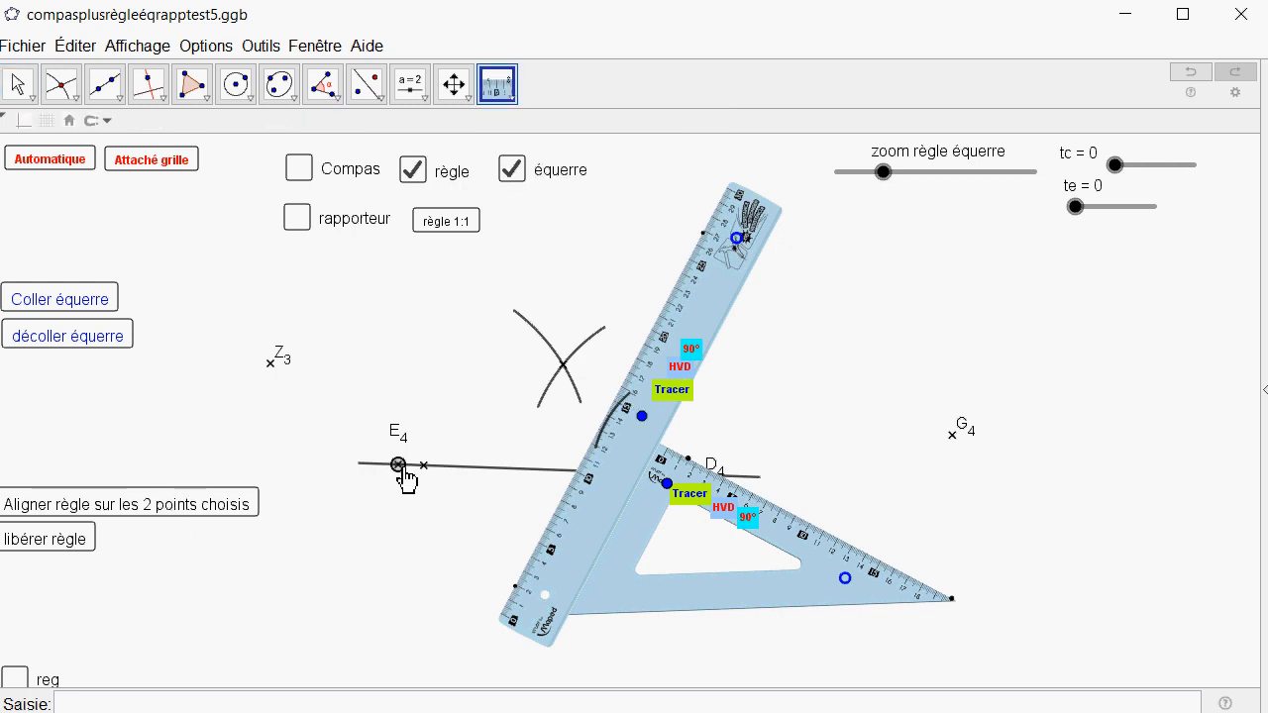
{"action": "left_click", "coordinate": [560, 366]}
{"action": "left_click", "coordinate": [138, 525]}
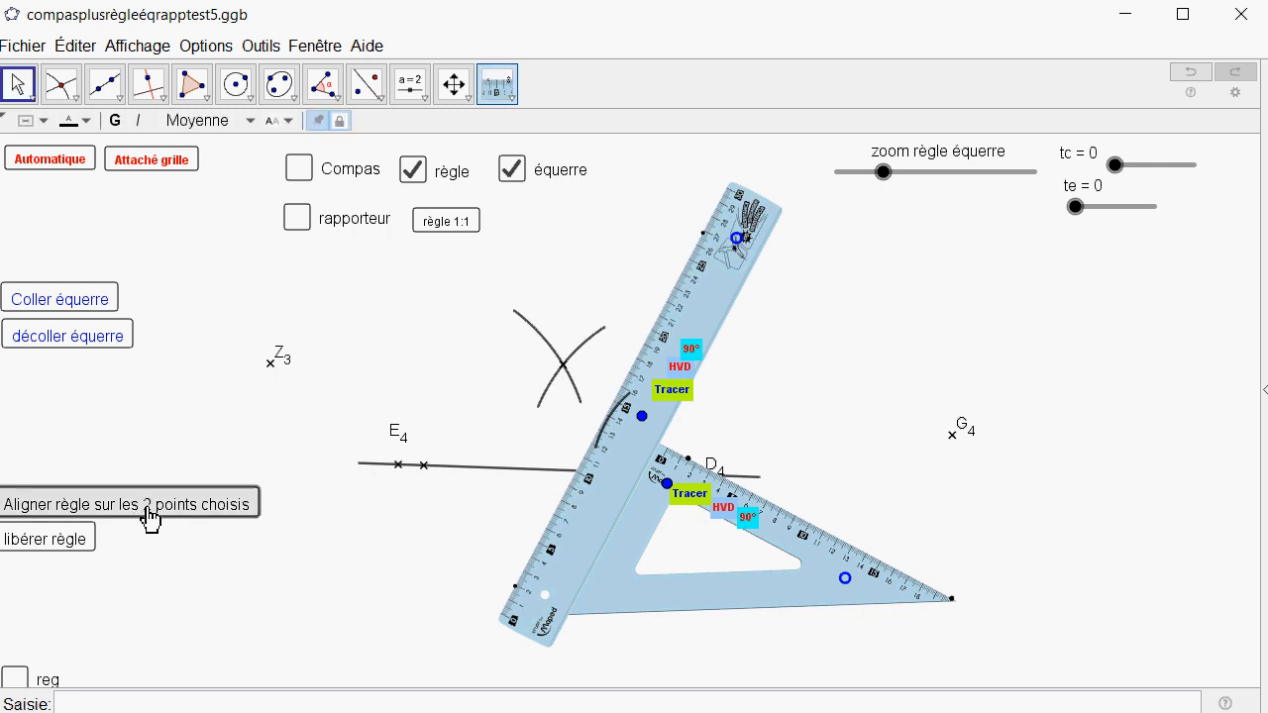
{"action": "left_click_drag", "start_coordinate": [617, 376], "coordinate": [558, 406]}
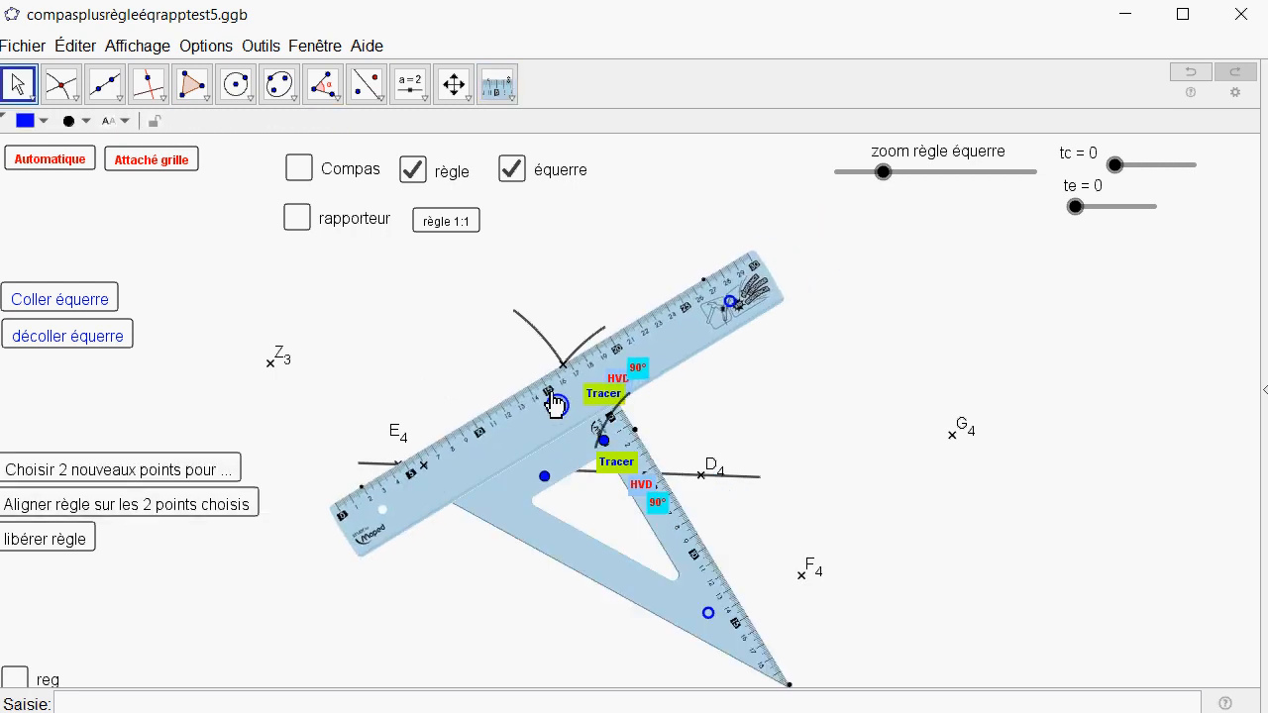
Move the short arc near D4 to the far right beyond G4, and pull the set square away from the ruler.
{"action": "left_click", "coordinate": [637, 436]}
{"action": "left_click_drag", "start_coordinate": [637, 436], "coordinate": [1159, 391]}
{"action": "left_click_drag", "start_coordinate": [607, 451], "coordinate": [719, 396]}
Reattach the set square to the ruler's lower edge and slide both tools along that alignment.
{"action": "left_click", "coordinate": [85, 315]}
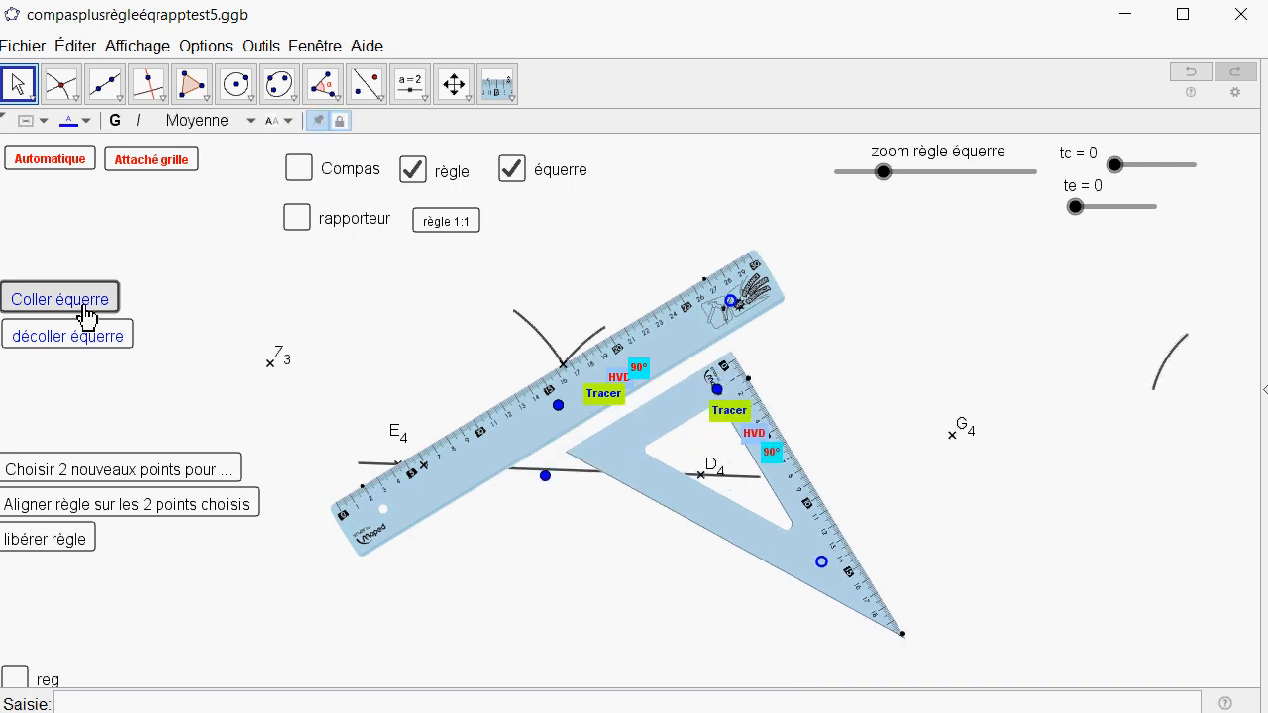
{"action": "left_click_drag", "start_coordinate": [543, 475], "coordinate": [711, 360]}
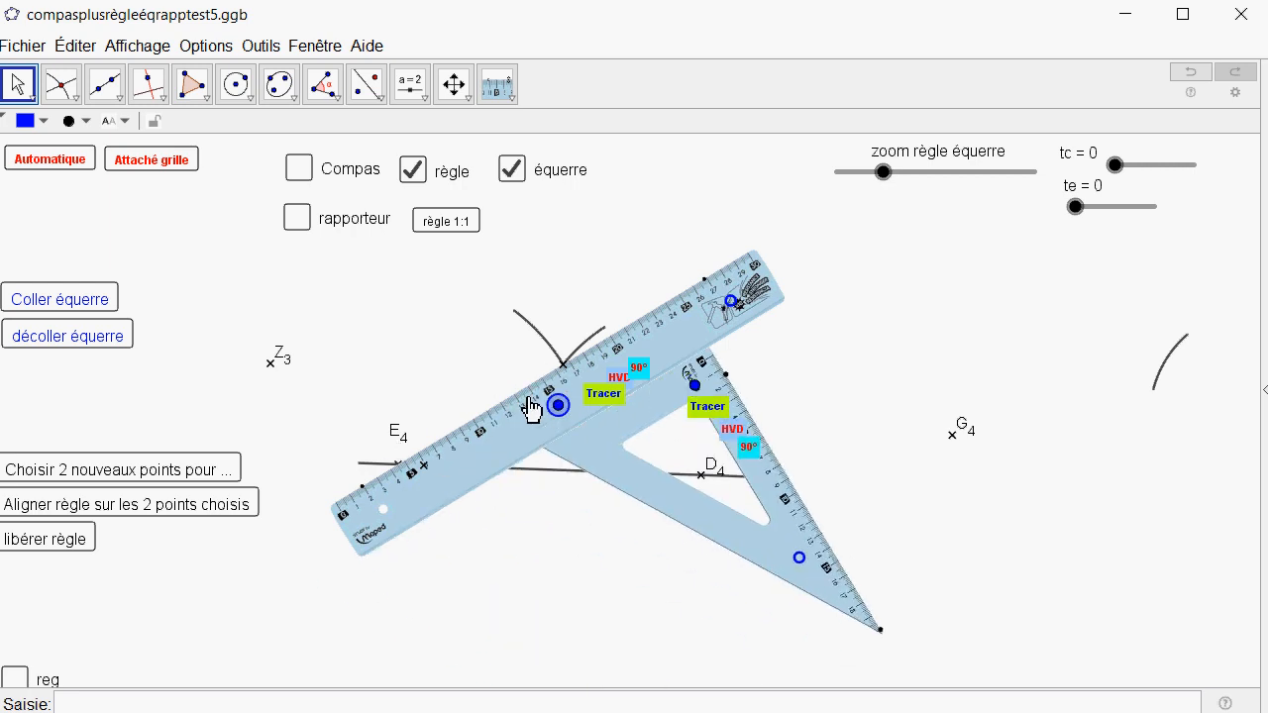
{"action": "left_click_drag", "start_coordinate": [557, 405], "coordinate": [525, 425]}
Release the ruler from its two chosen points and move it freely with the set square, ending just below the arcs' intersection.
{"action": "left_click", "coordinate": [79, 543]}
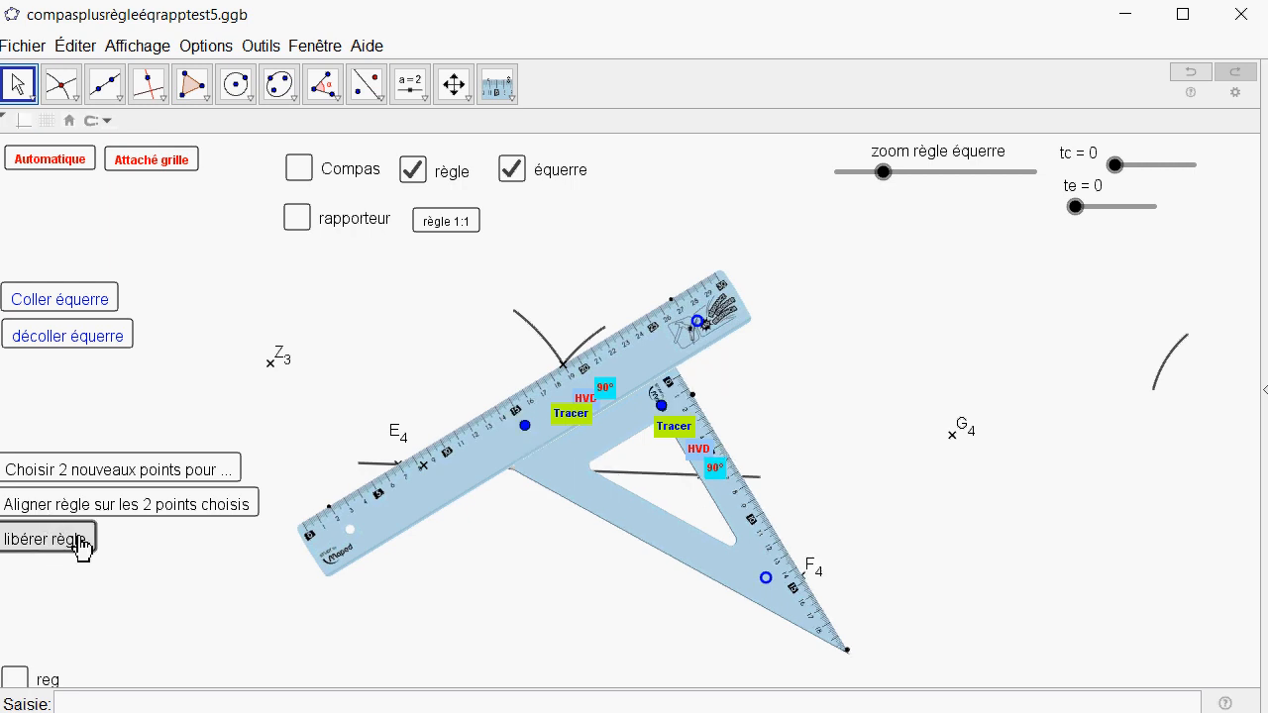
{"action": "left_click_drag", "start_coordinate": [531, 437], "coordinate": [371, 363]}
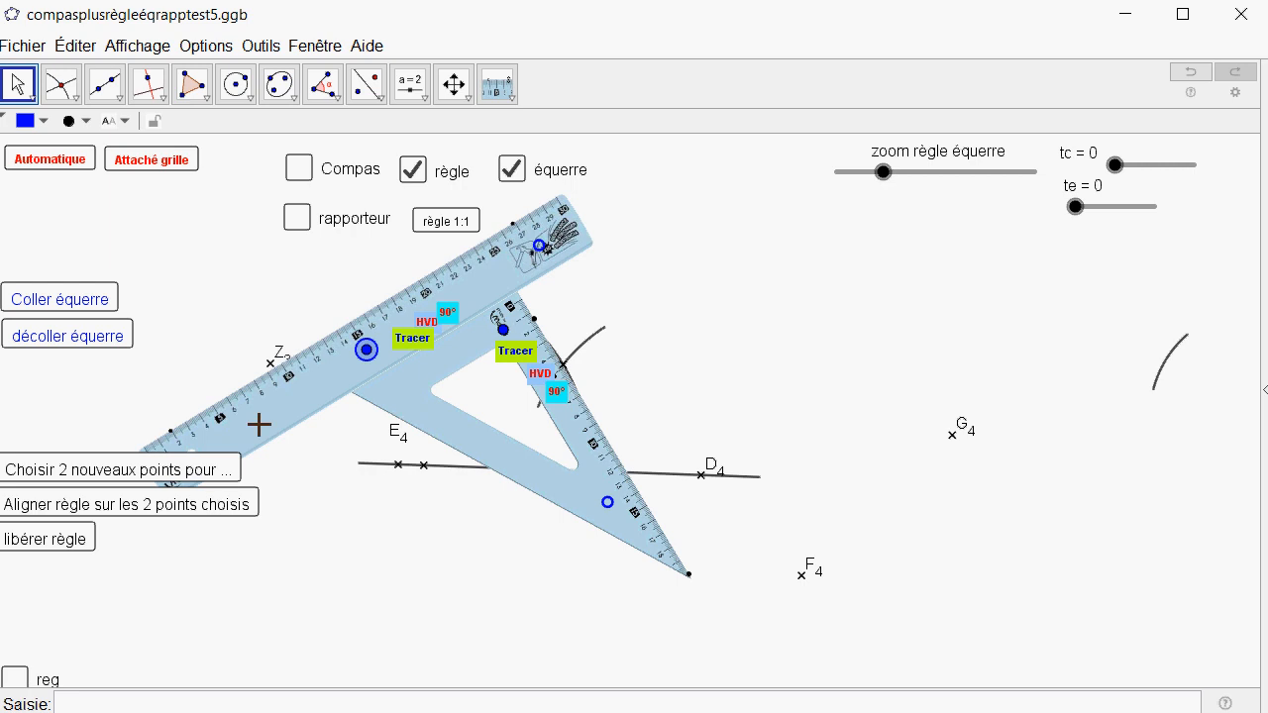
{"action": "left_click_drag", "start_coordinate": [371, 362], "coordinate": [587, 436]}
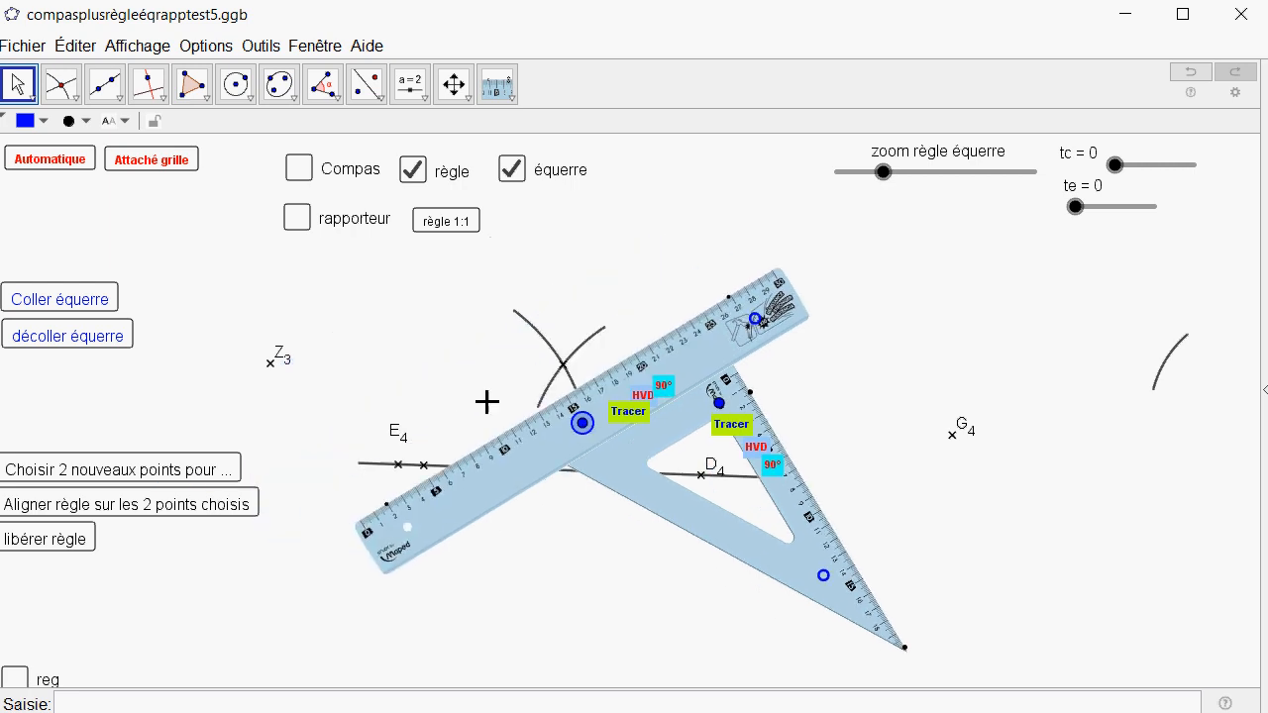
Detach the set square from the ruler, hide it, and move the ruler alone to the right over D4.
{"action": "left_click", "coordinate": [103, 339]}
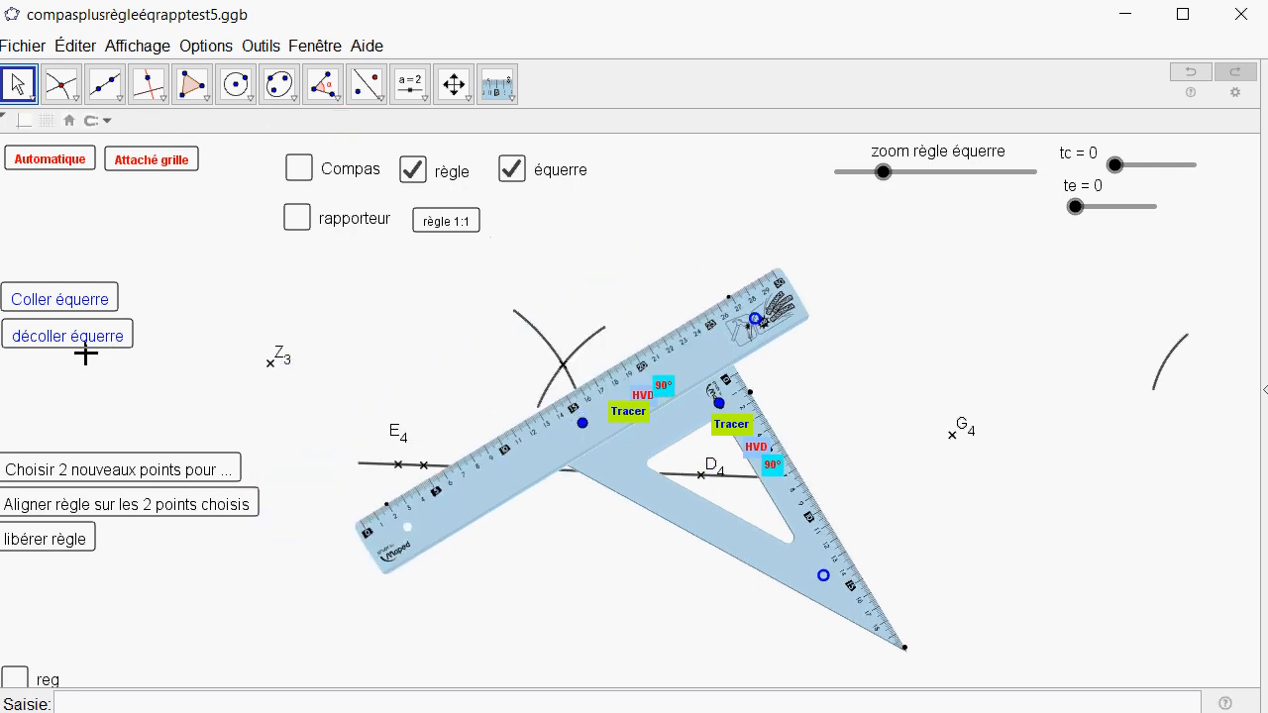
{"action": "left_click", "coordinate": [513, 169]}
{"action": "left_click_drag", "start_coordinate": [581, 424], "coordinate": [736, 399]}
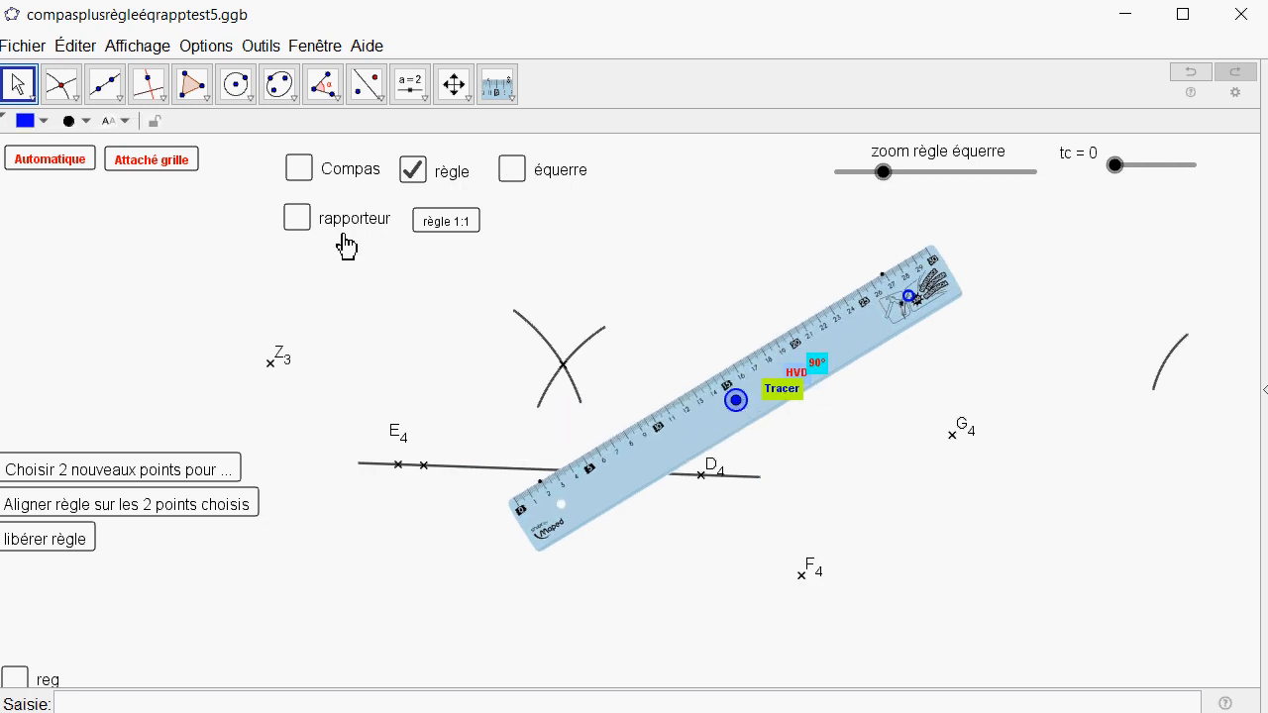
Display the protractor and lay the ruler horizontally below the line through E4 and D4.
{"action": "left_click", "coordinate": [305, 222]}
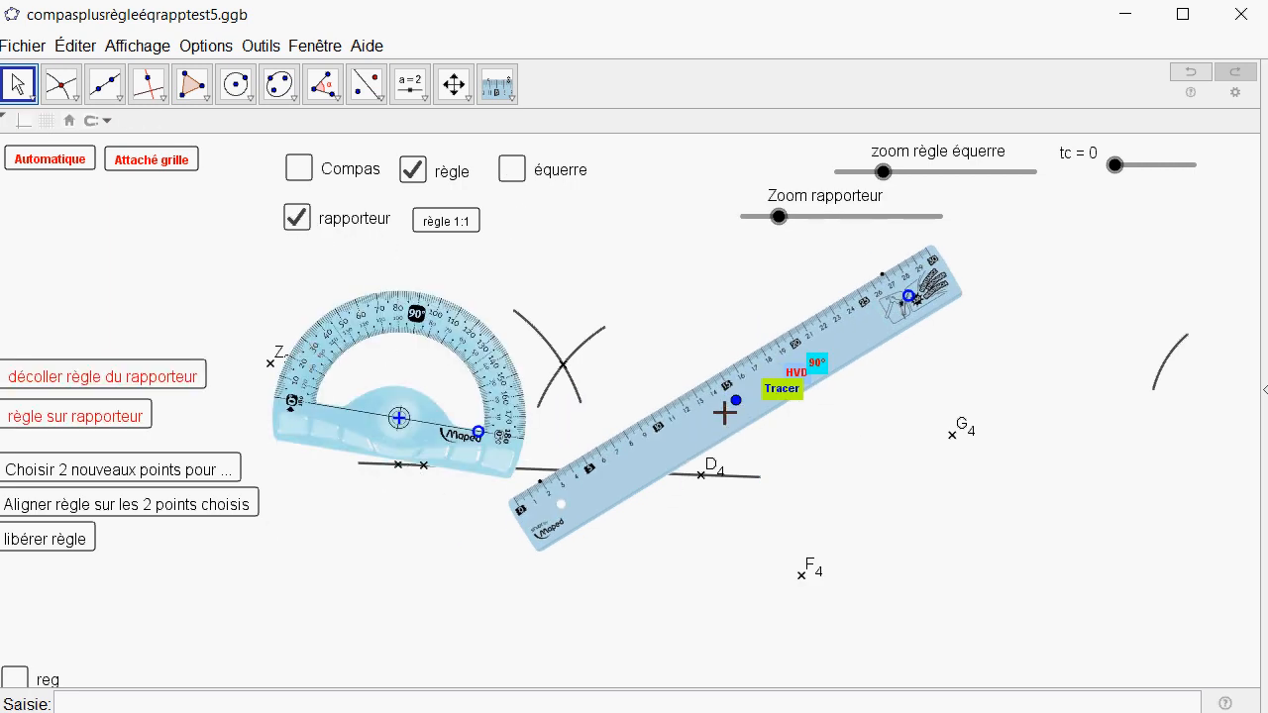
{"action": "left_click_drag", "start_coordinate": [736, 400], "coordinate": [507, 599]}
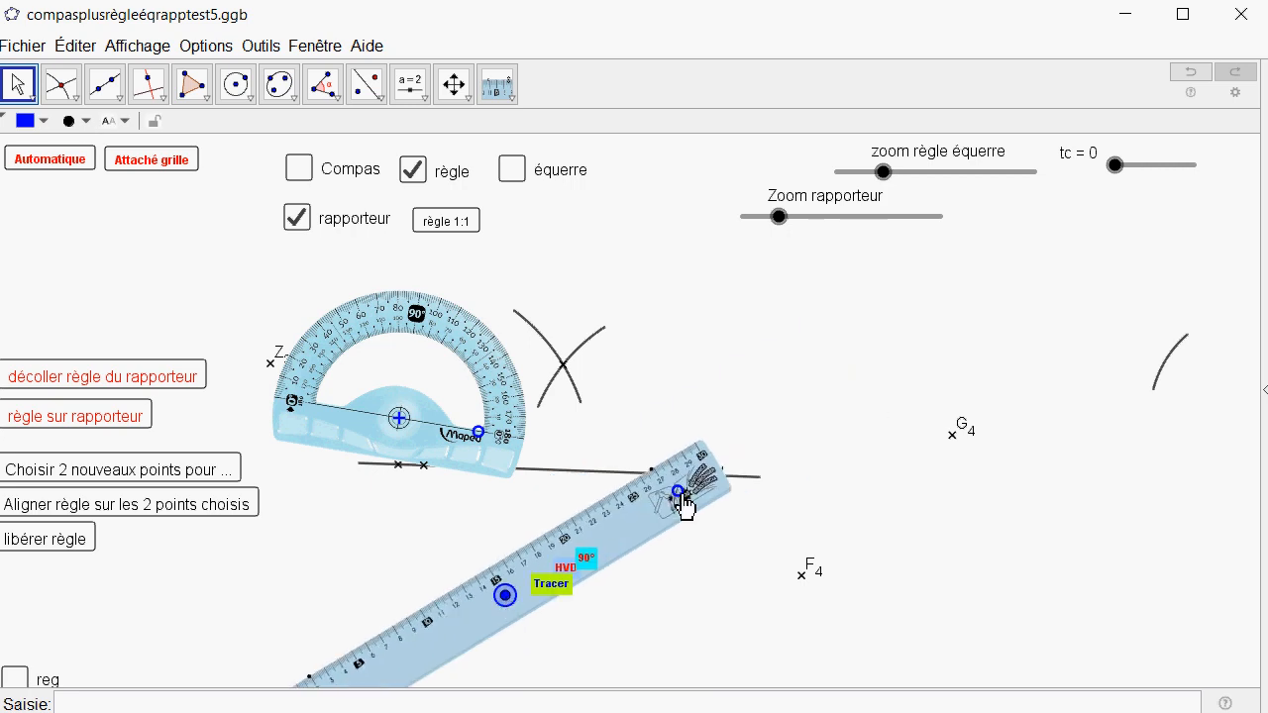
{"action": "left_click_drag", "start_coordinate": [679, 492], "coordinate": [706, 594]}
Move the protractor by its centre point to the area above D4 and bring up that point's options.
{"action": "left_click_drag", "start_coordinate": [401, 424], "coordinate": [733, 421]}
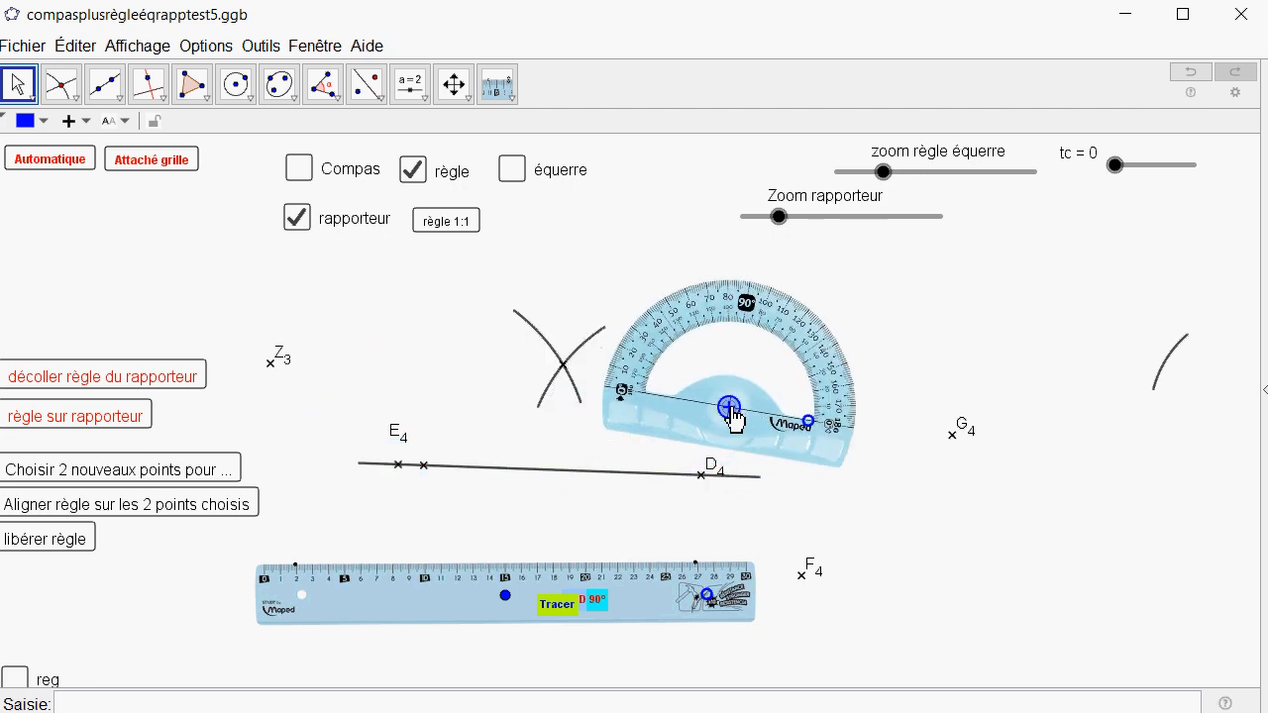
{"action": "right_click", "coordinate": [733, 419]}
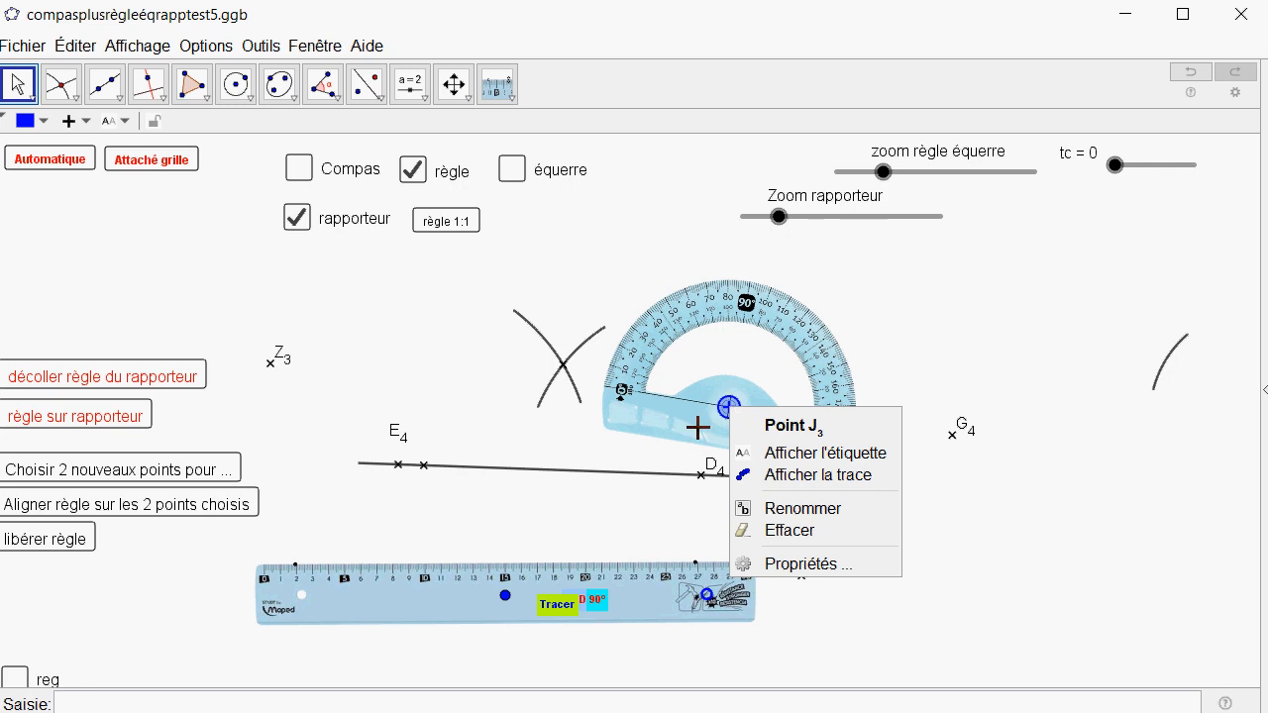
{"action": "left_click_drag", "start_coordinate": [727, 422], "coordinate": [745, 393]}
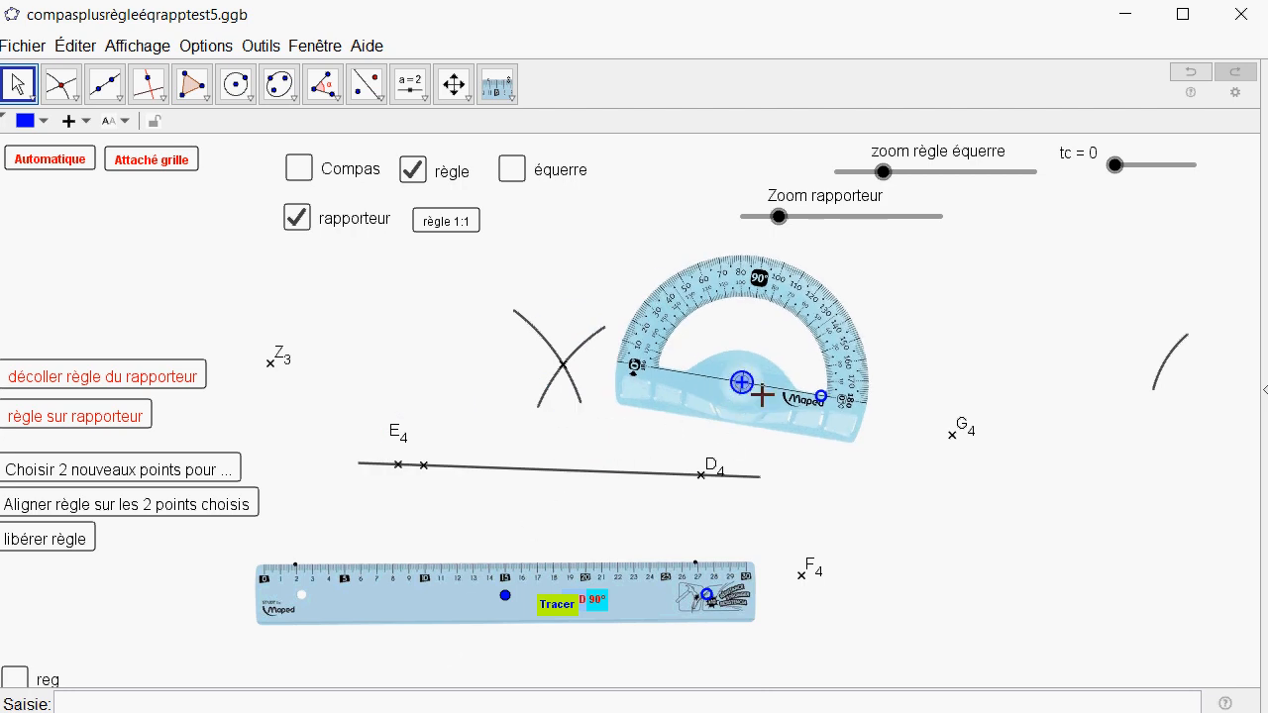
{"action": "right_click", "coordinate": [743, 384]}
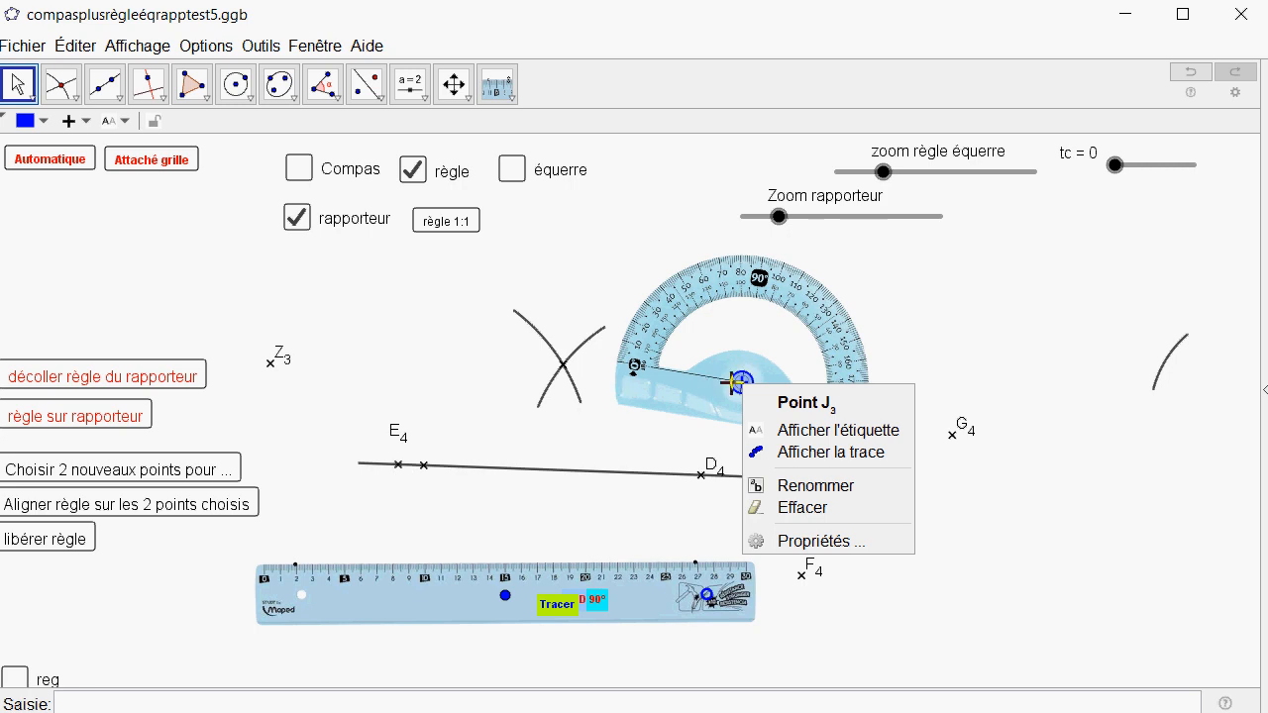
Place the protractor's centre precisely on point E4.
{"action": "left_click_drag", "start_coordinate": [734, 383], "coordinate": [396, 513]}
{"action": "scroll", "coordinate": [377, 527], "scroll_direction": "up", "scroll_amount": 4}
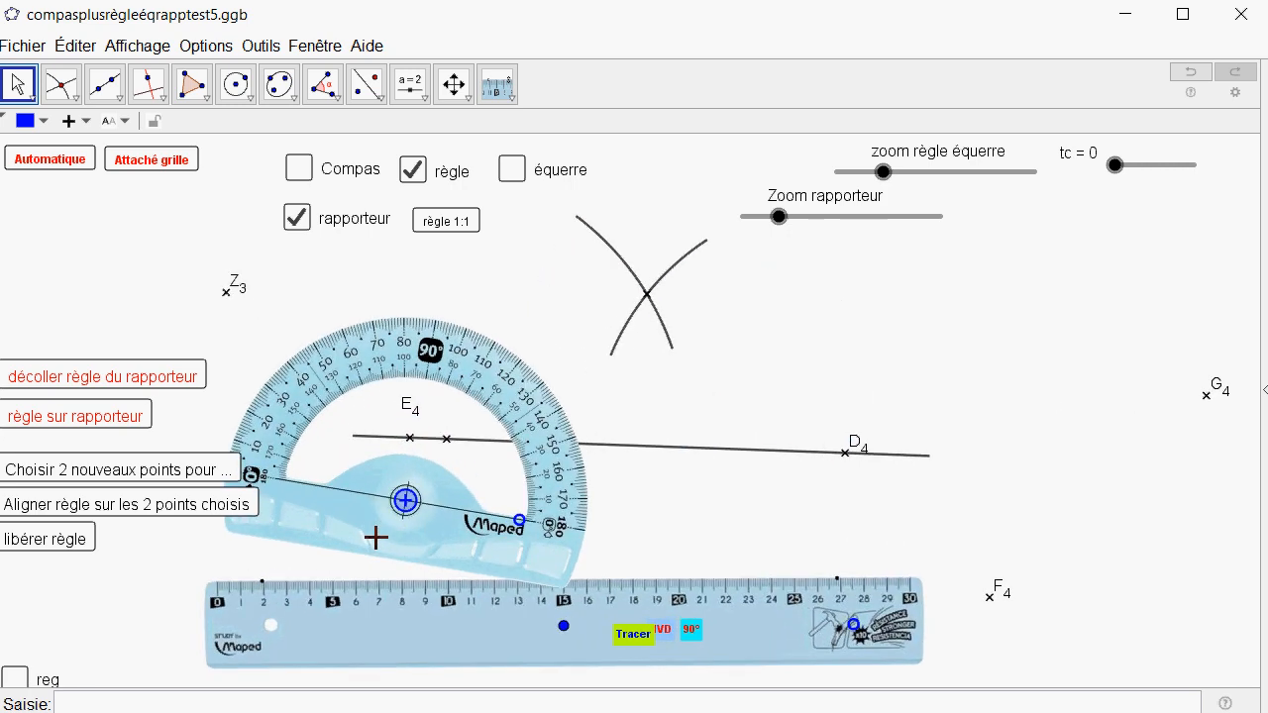
{"action": "scroll", "coordinate": [377, 537], "scroll_direction": "up", "scroll_amount": 9}
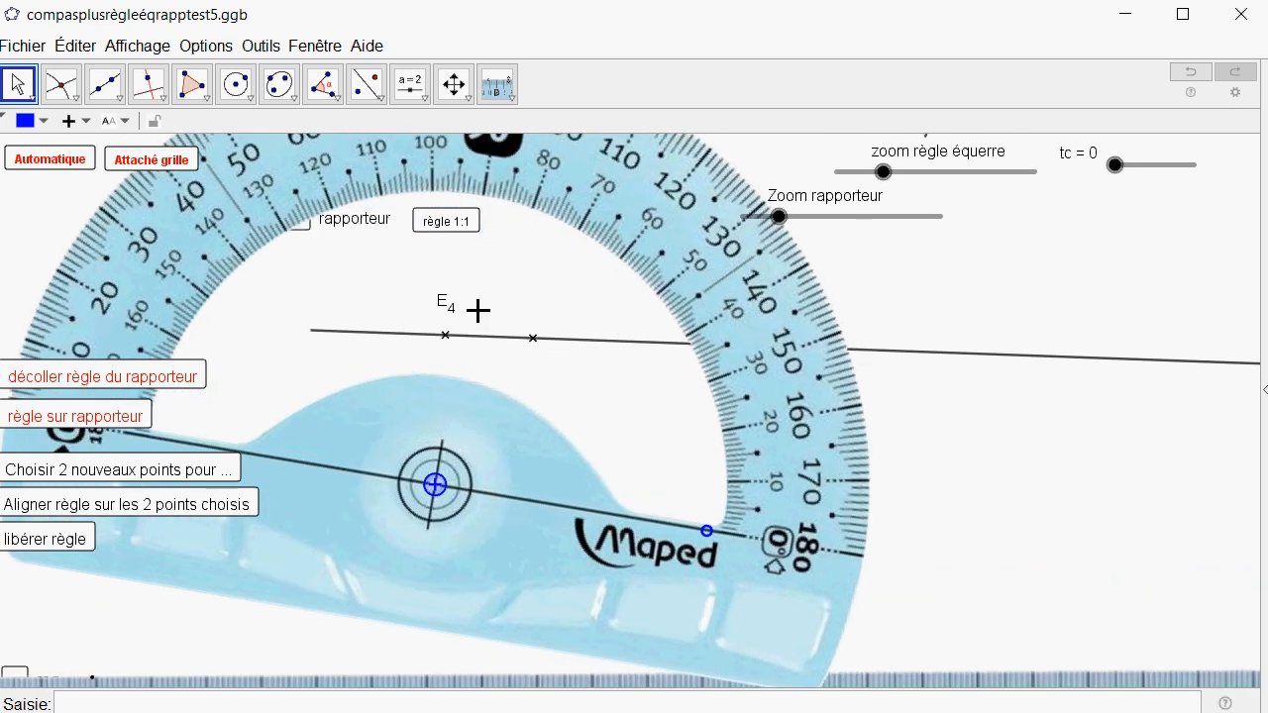
{"action": "scroll", "coordinate": [416, 352], "scroll_direction": "up", "scroll_amount": 5}
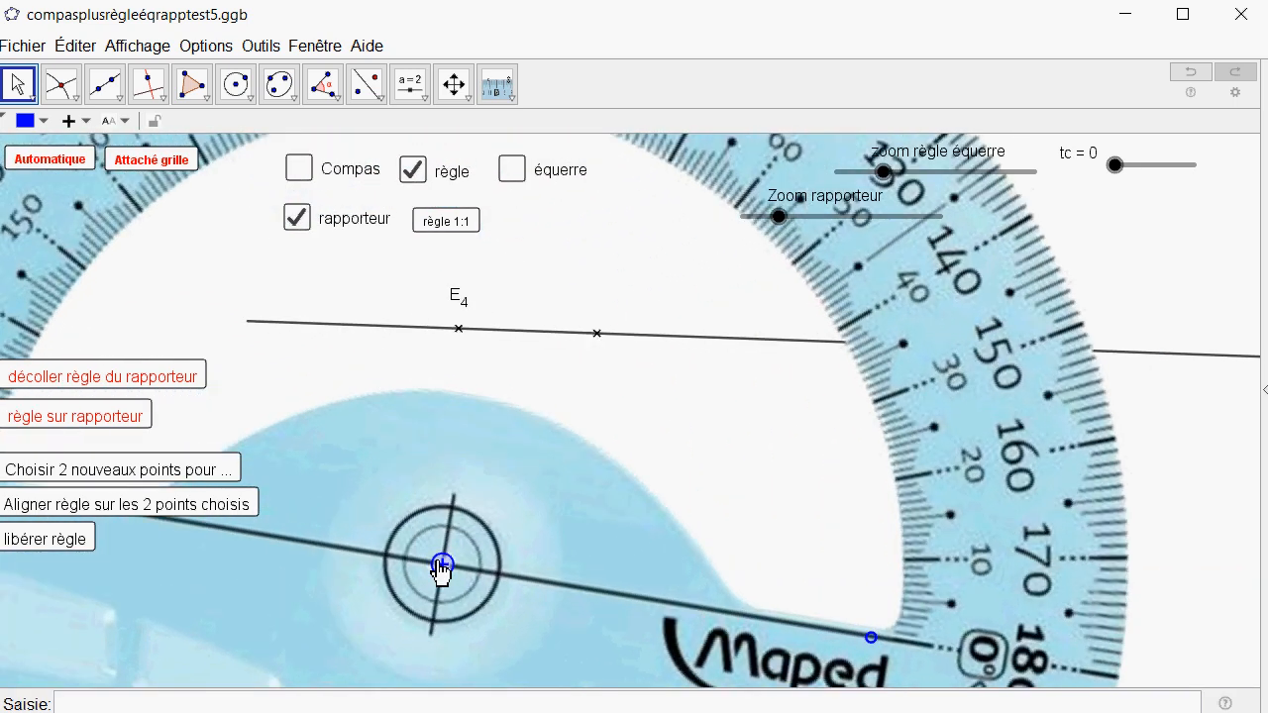
{"action": "left_click_drag", "start_coordinate": [440, 569], "coordinate": [464, 339]}
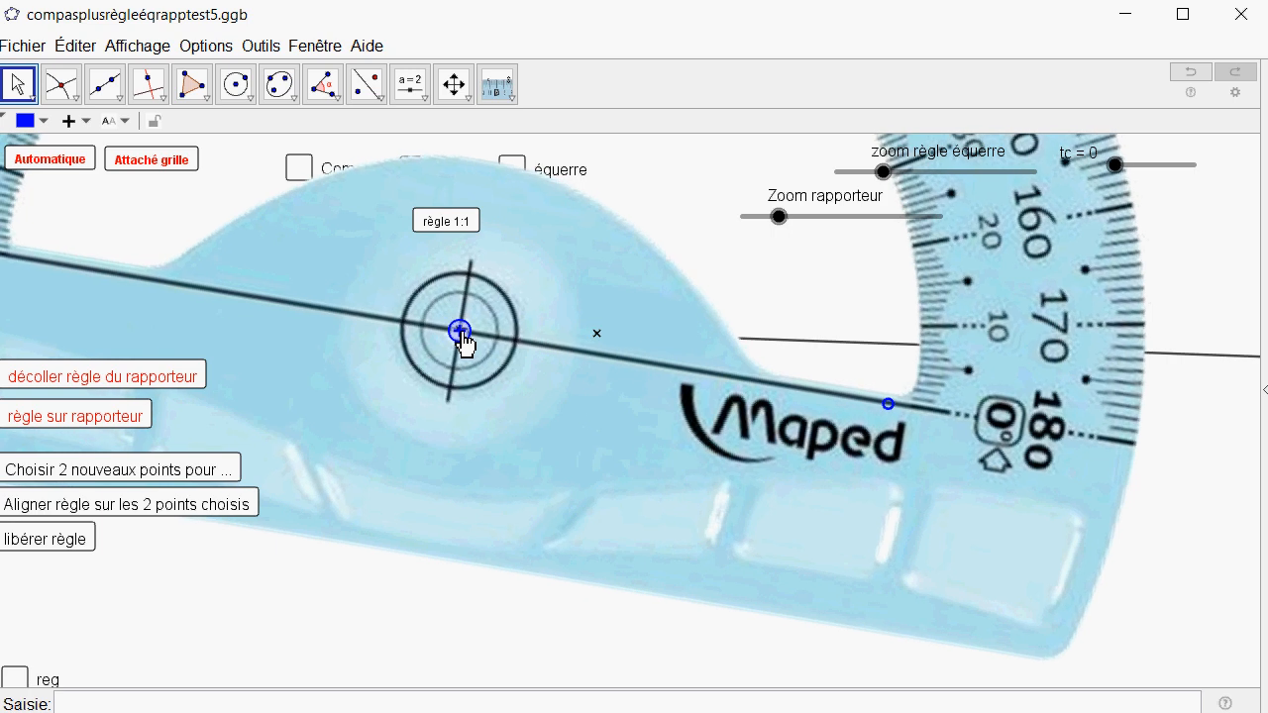
{"action": "scroll", "coordinate": [445, 294], "scroll_direction": "up", "scroll_amount": 9}
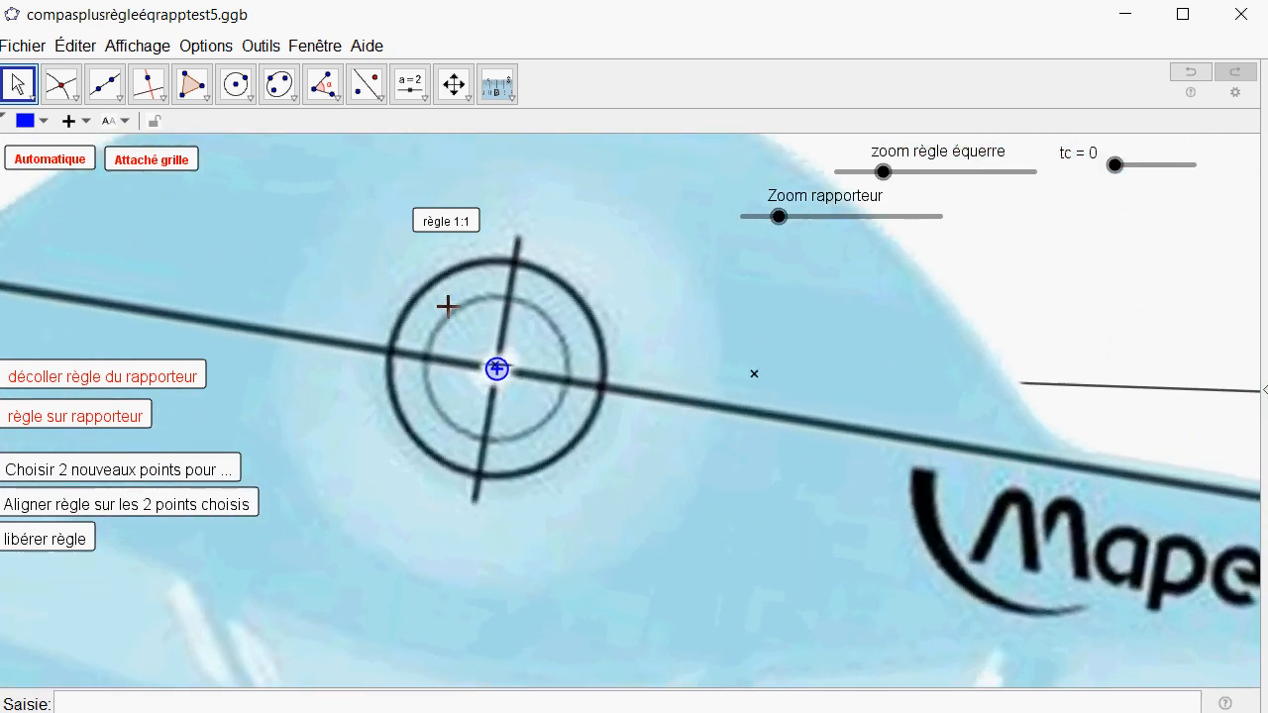
{"action": "scroll", "coordinate": [447, 306], "scroll_direction": "up", "scroll_amount": 1}
{"action": "mouse_move", "coordinate": [516, 394]}
{"action": "left_mouse_down"}
{"action": "mouse_move", "coordinate": [532, 414]}
{"action": "mouse_move", "coordinate": [512, 386]}
{"action": "left_mouse_up"}
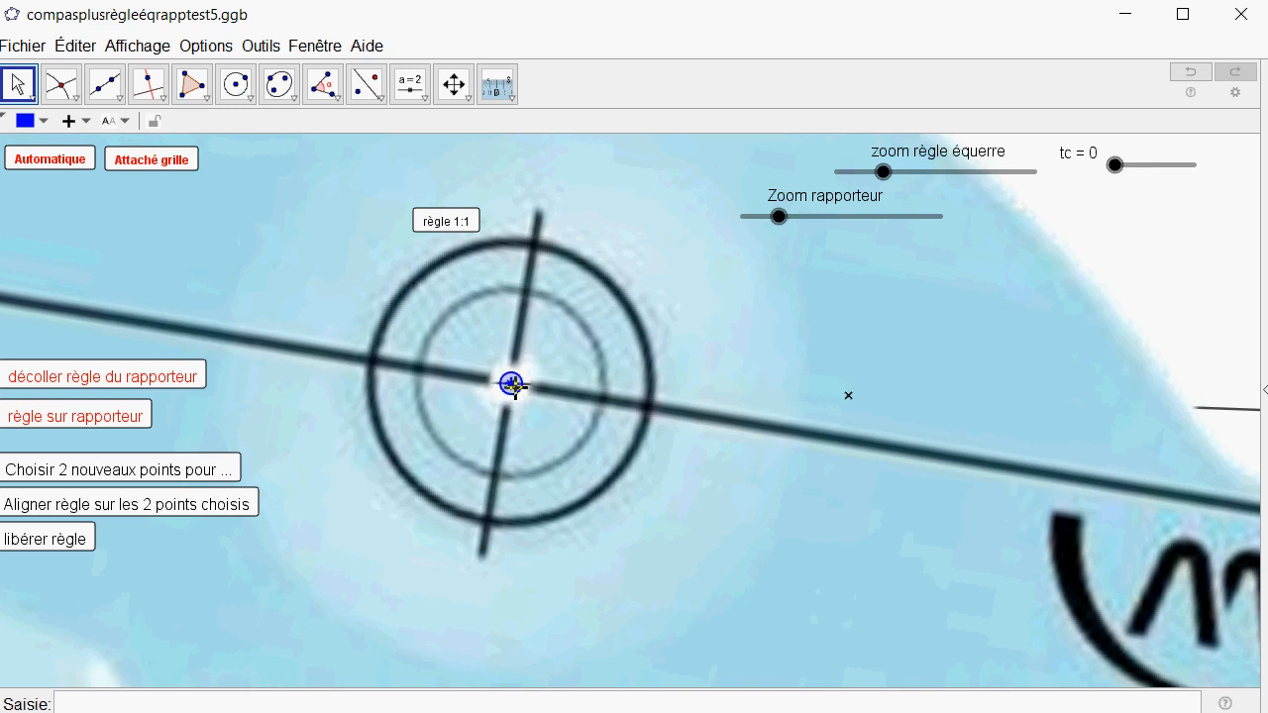
Rotate the protractor about E4 so its baseline lies along the line towards D4.
{"action": "scroll", "coordinate": [558, 396], "scroll_direction": "down", "scroll_amount": 5}
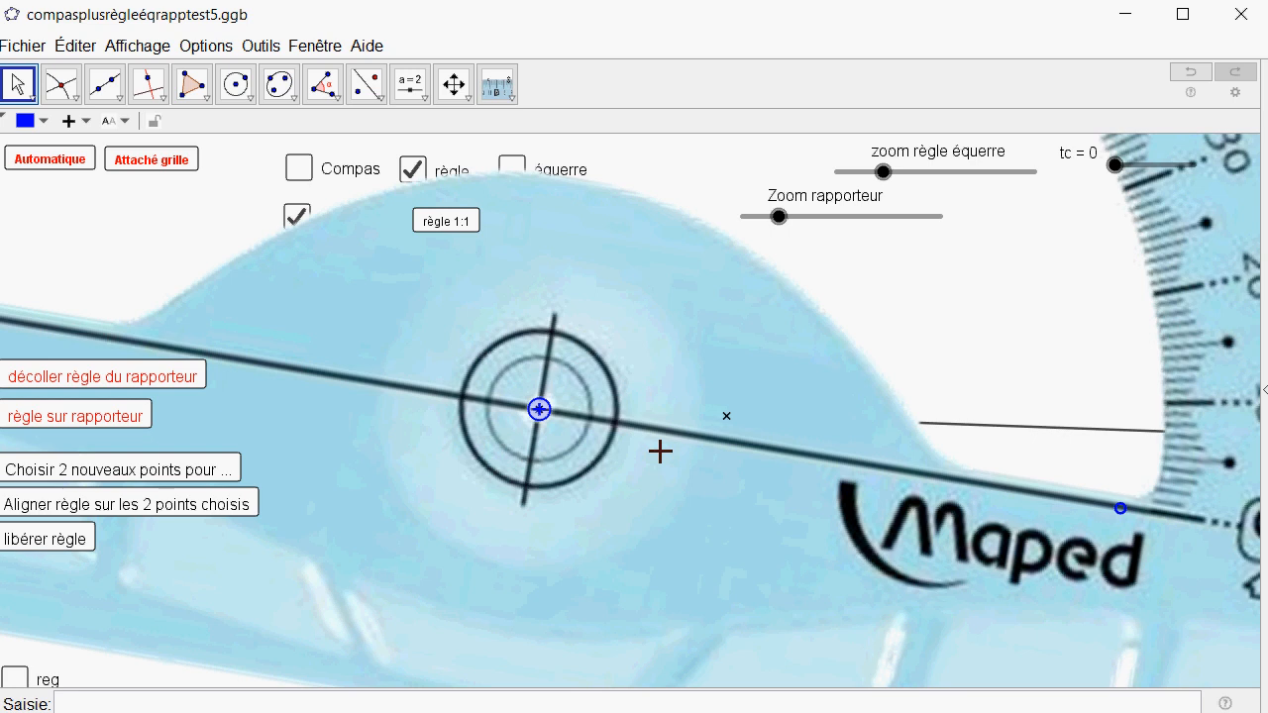
{"action": "scroll", "coordinate": [660, 451], "scroll_direction": "down", "scroll_amount": 6}
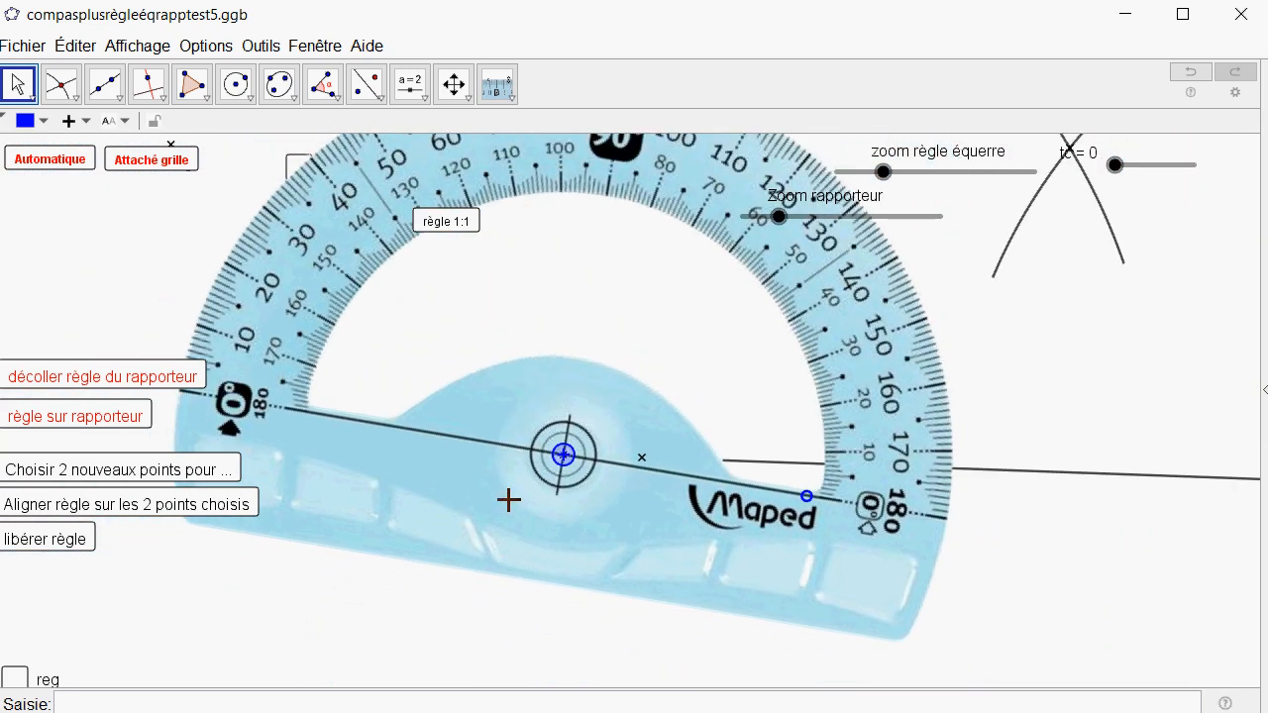
{"action": "scroll", "coordinate": [509, 499], "scroll_direction": "down", "scroll_amount": 5}
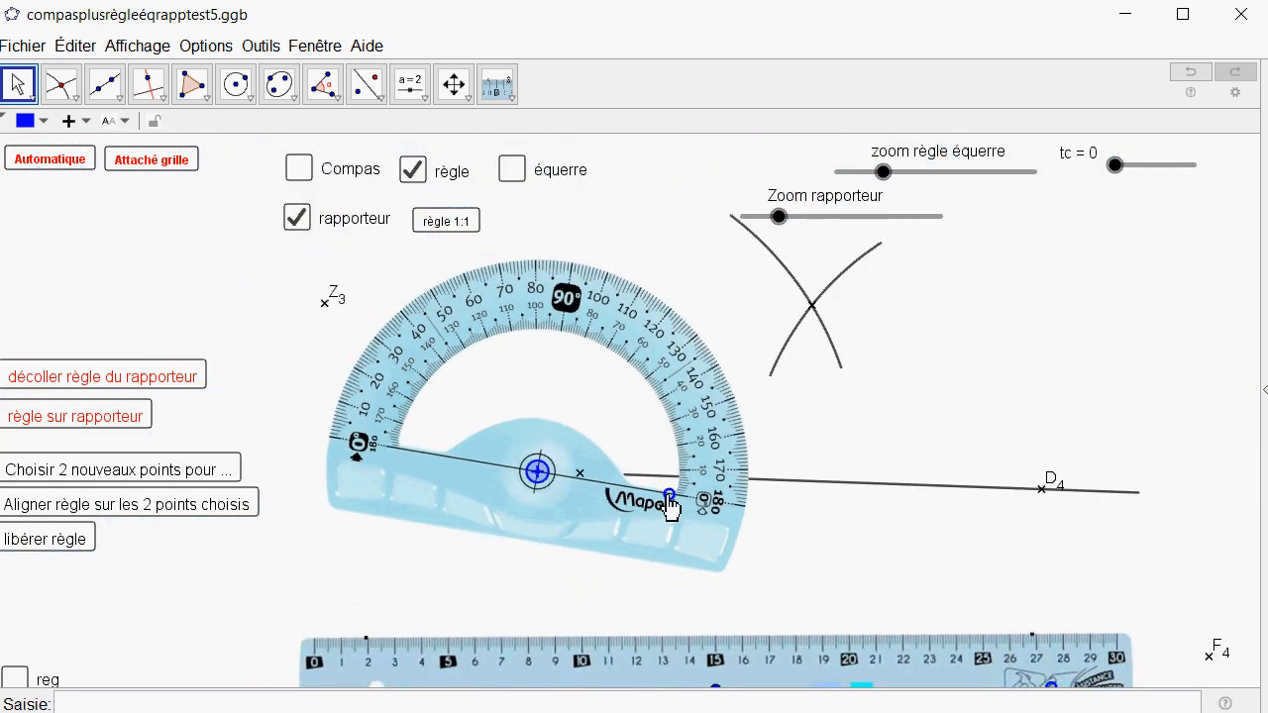
{"action": "left_click_drag", "start_coordinate": [670, 494], "coordinate": [671, 480]}
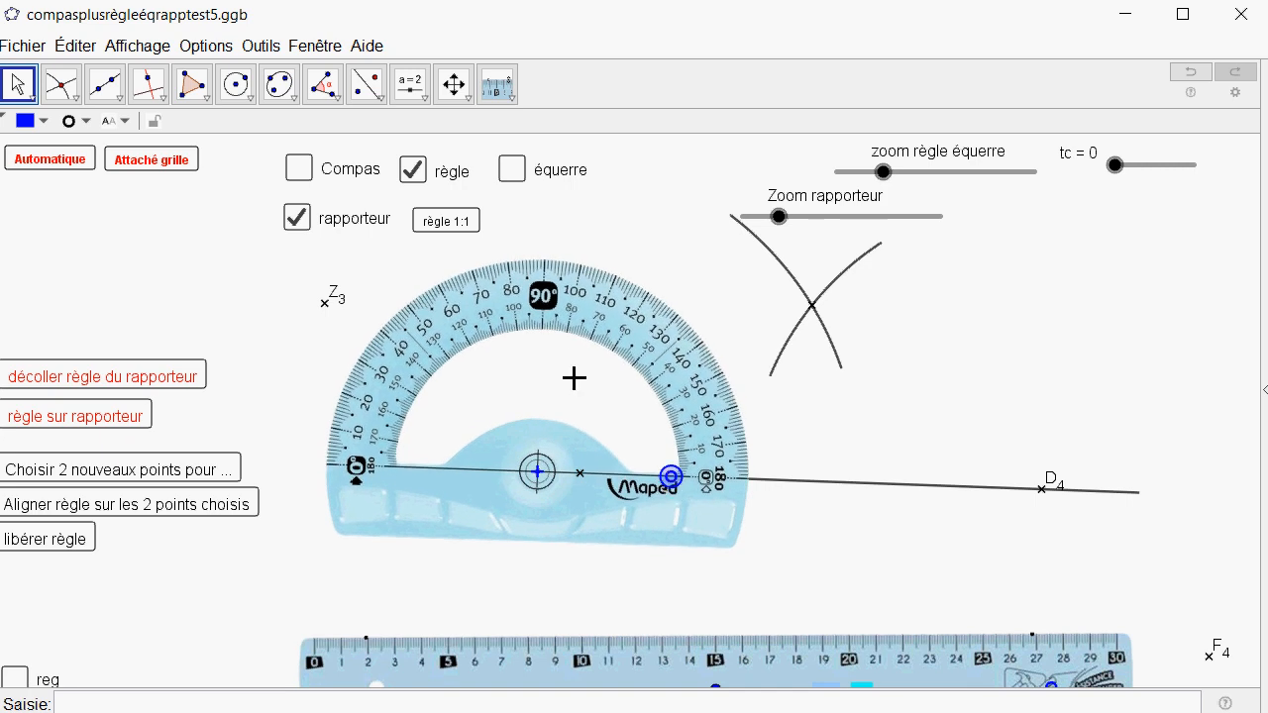
{"action": "scroll", "coordinate": [529, 363], "scroll_direction": "up", "scroll_amount": 1}
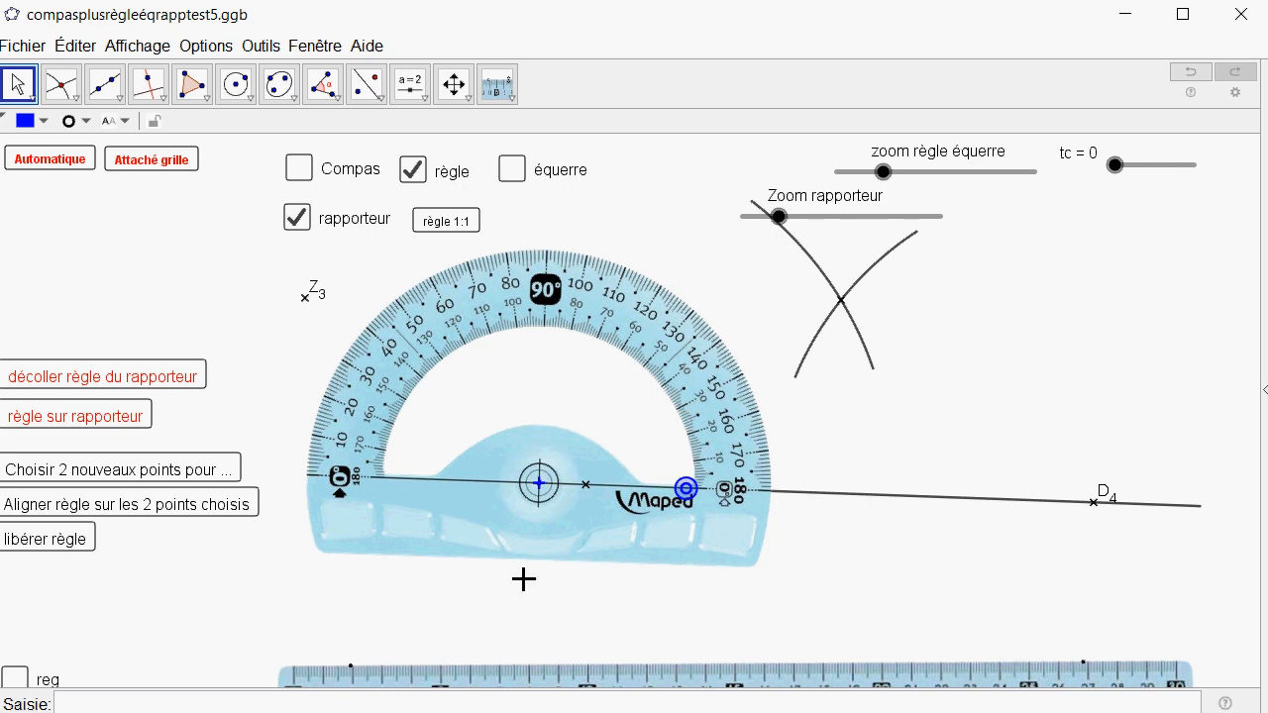
{"action": "scroll", "coordinate": [315, 589], "scroll_direction": "down", "scroll_amount": 2}
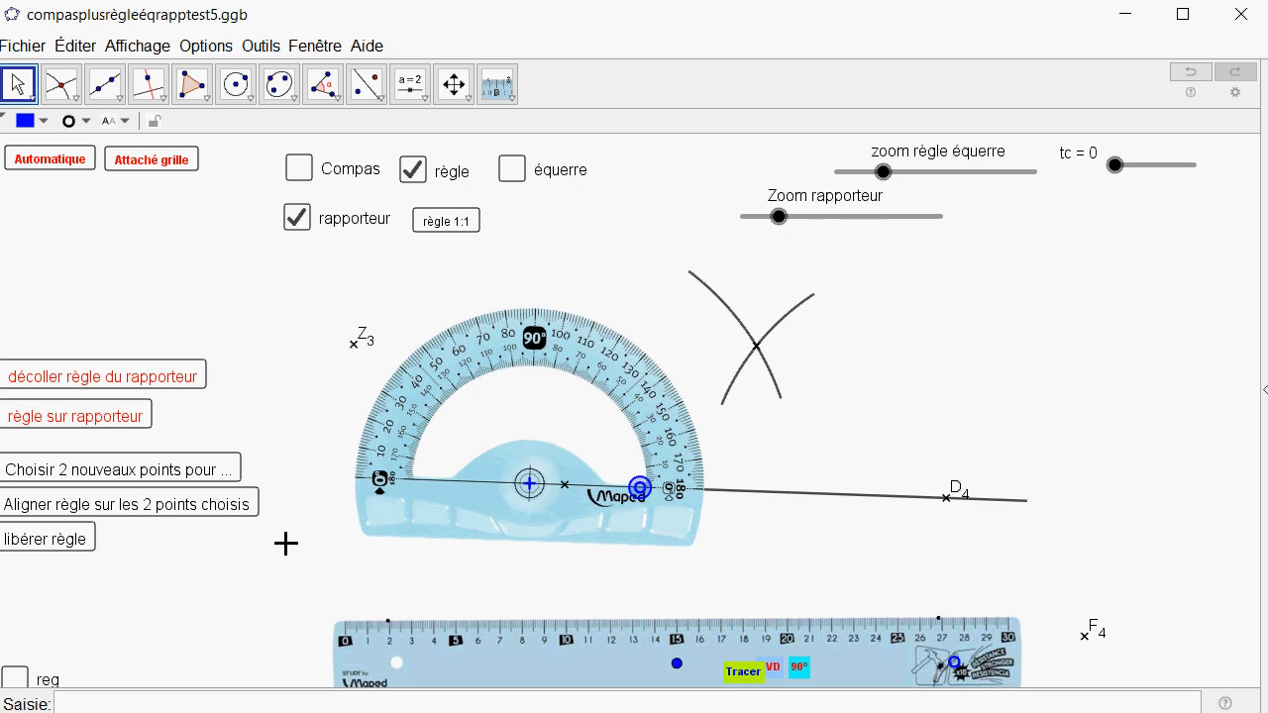
{"action": "scroll", "coordinate": [286, 543], "scroll_direction": "down", "scroll_amount": 2}
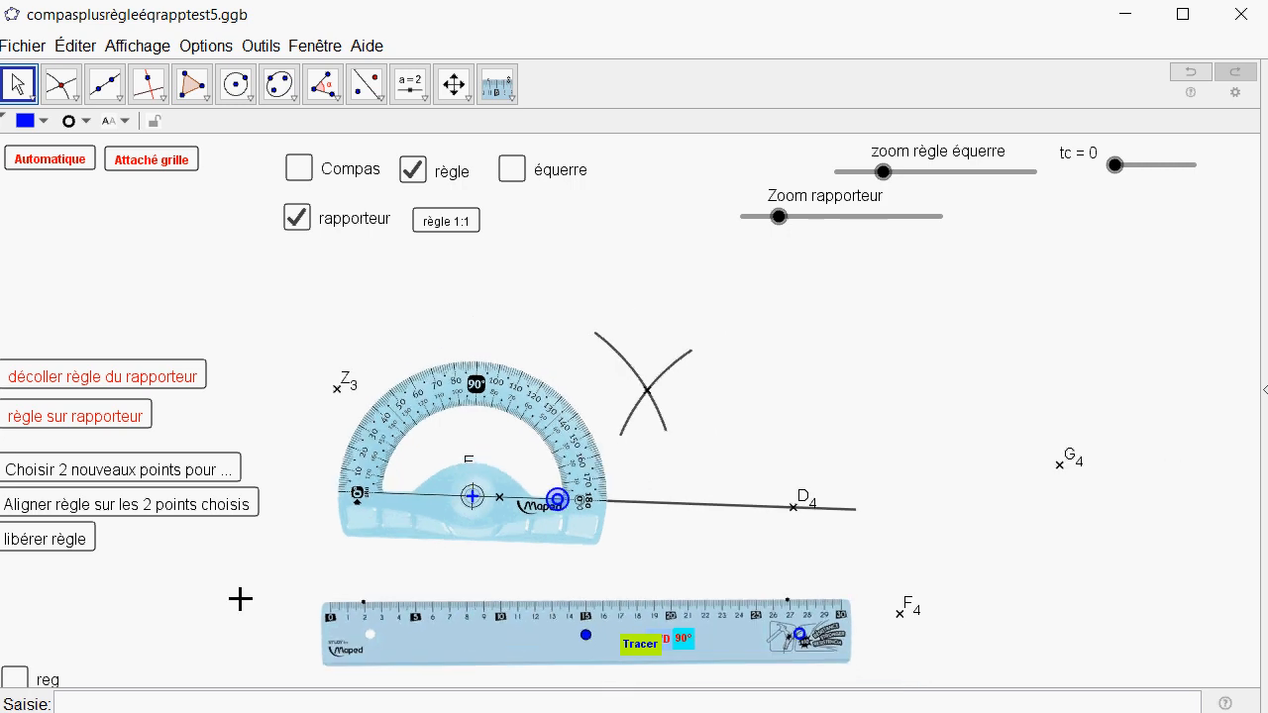
Attach the ruler to the protractor and pivot it about E4 so its edge passes through the arcs' intersection point.
{"action": "left_click", "coordinate": [71, 428]}
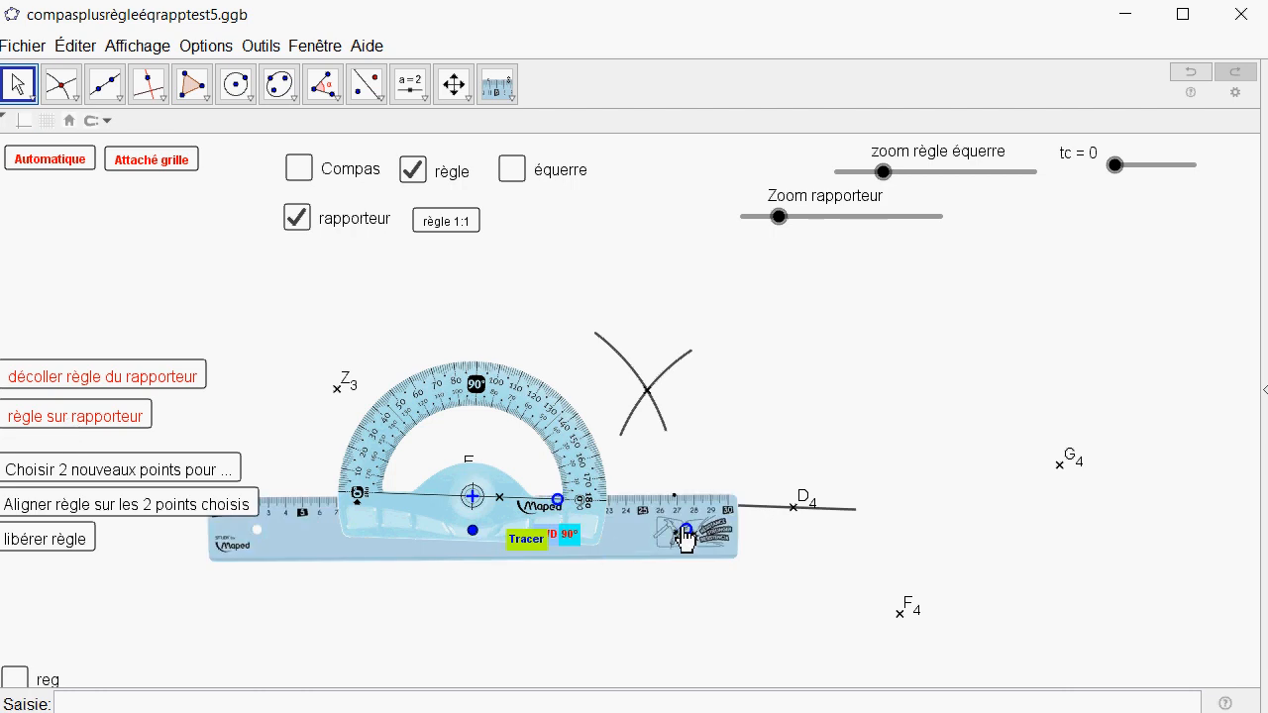
{"action": "left_click_drag", "start_coordinate": [686, 534], "coordinate": [663, 433]}
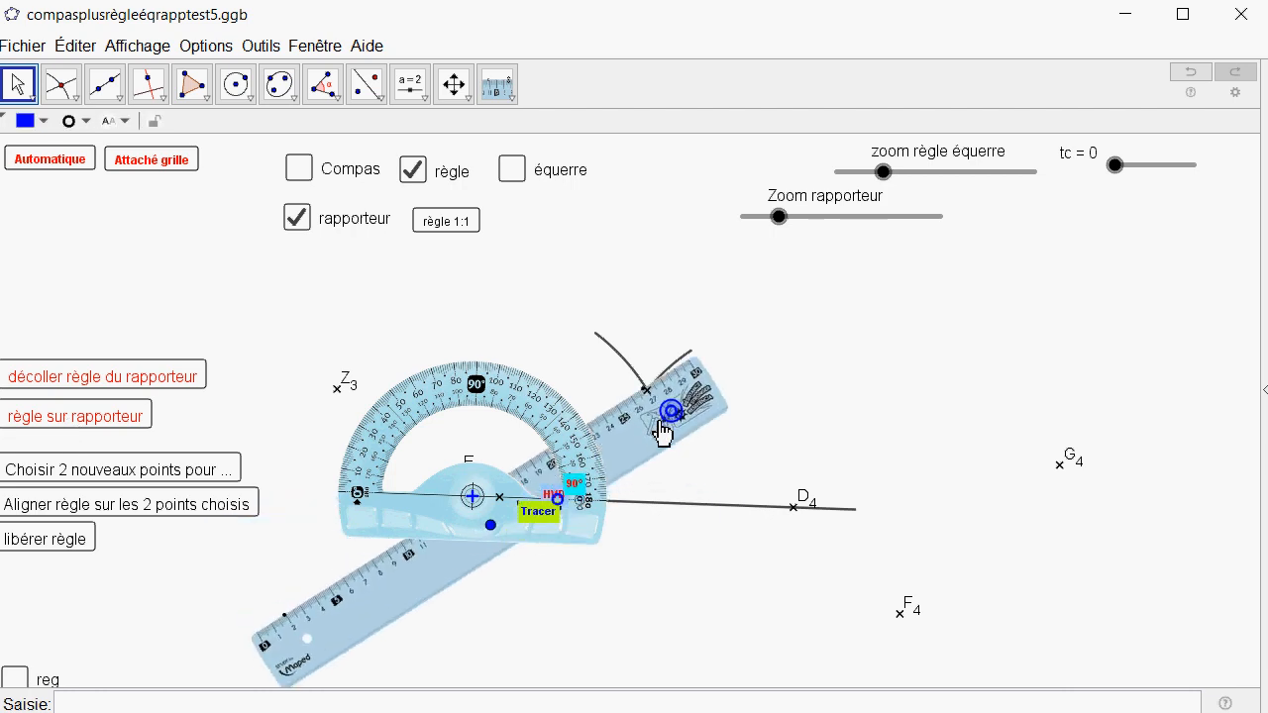
{"action": "scroll", "coordinate": [430, 467], "scroll_direction": "up", "scroll_amount": 8}
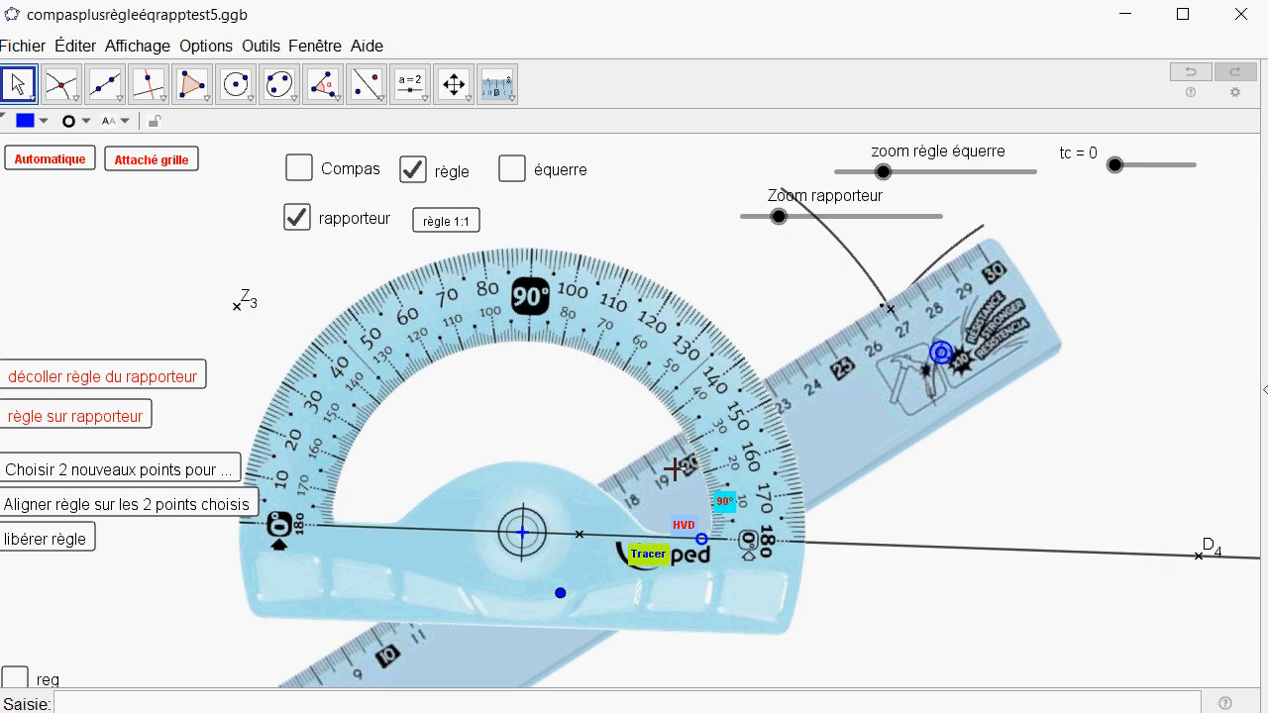
Pivot the ruler about E4 to about 31° from the line towards D4 and set the trace endpoints along its edge.
{"action": "left_click_drag", "start_coordinate": [941, 354], "coordinate": [906, 419]}
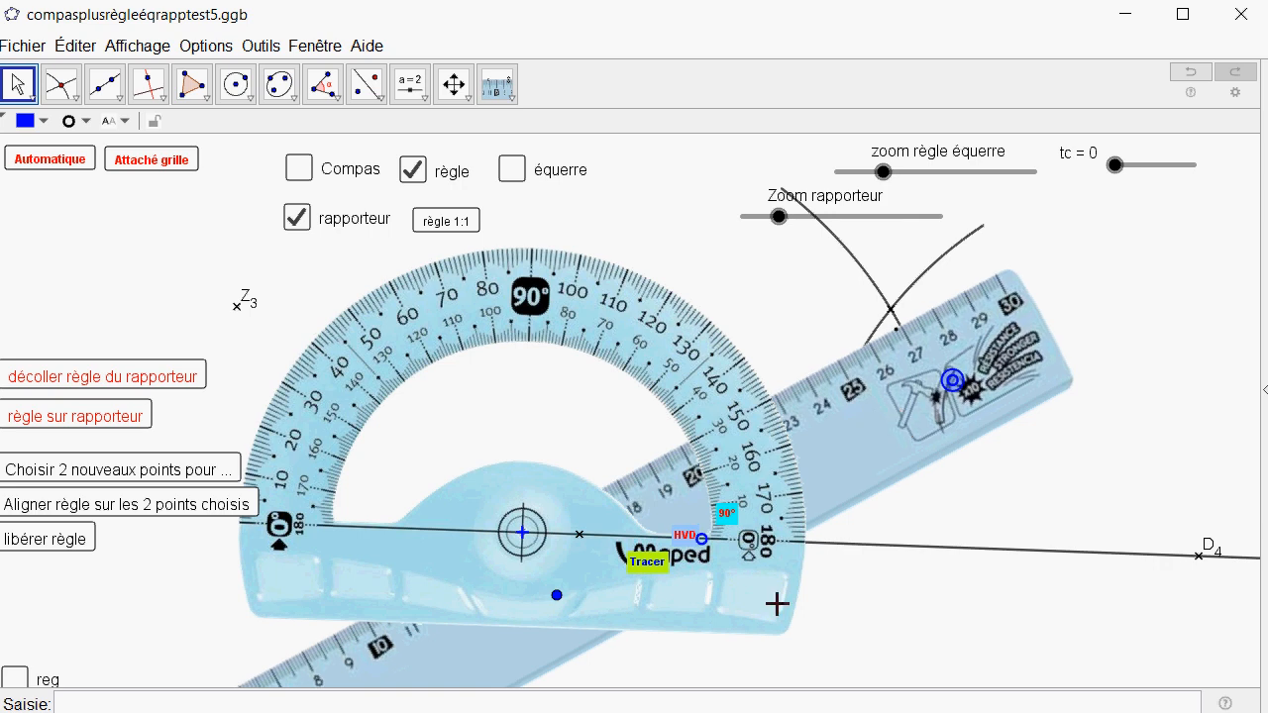
{"action": "scroll", "coordinate": [850, 575], "scroll_direction": "down", "scroll_amount": 1}
{"action": "scroll", "coordinate": [292, 447], "scroll_direction": "down", "scroll_amount": 2}
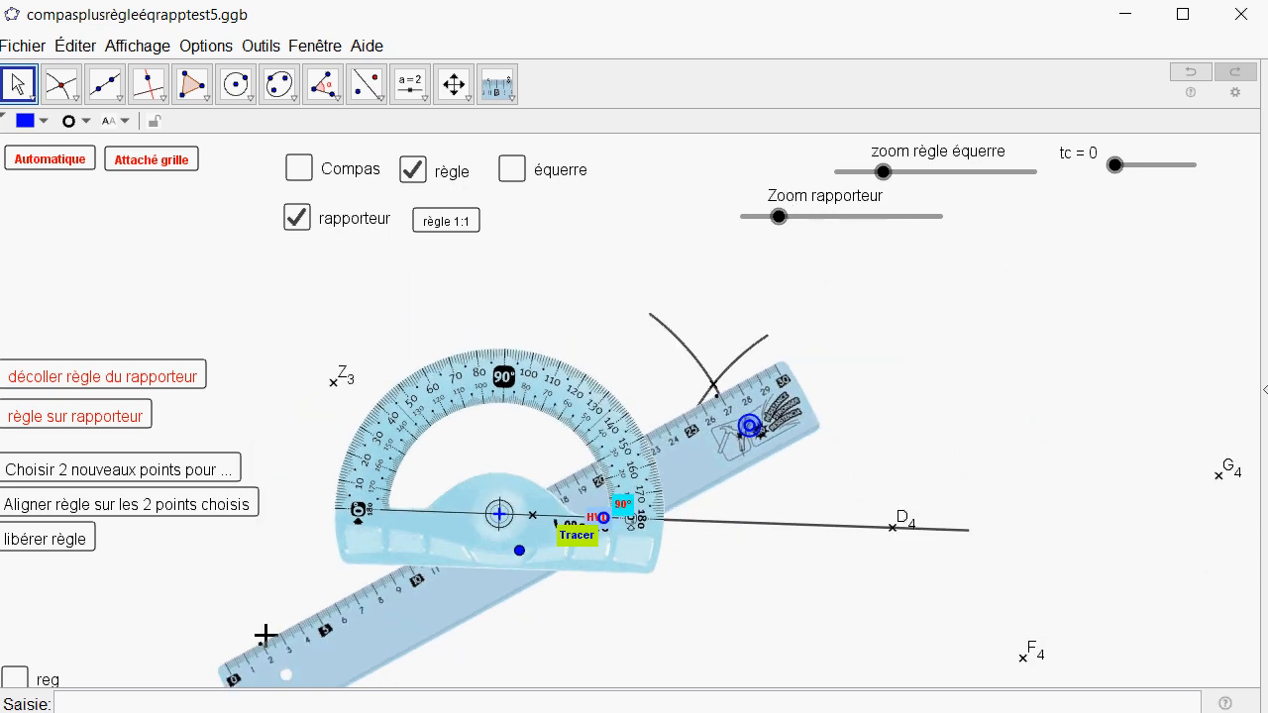
{"action": "left_click", "coordinate": [565, 478]}
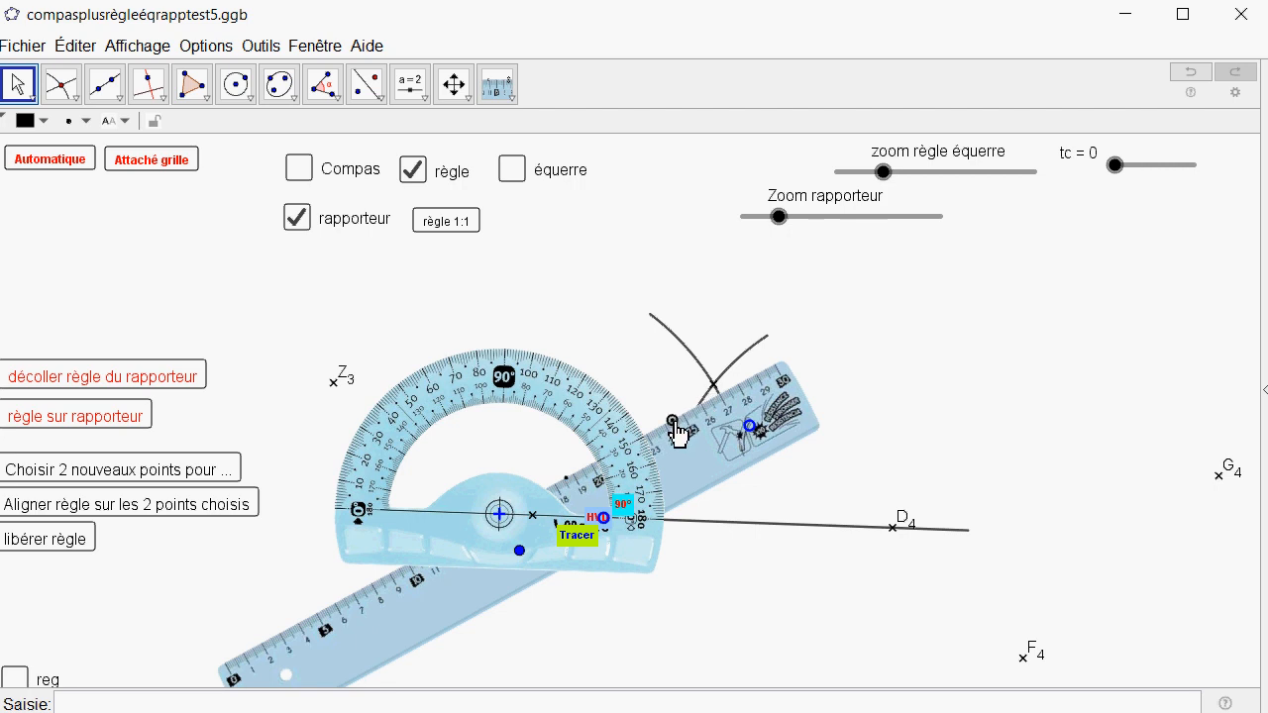
{"action": "scroll", "coordinate": [608, 625], "scroll_direction": "up", "scroll_amount": 1}
{"action": "scroll", "coordinate": [608, 626], "scroll_direction": "up", "scroll_amount": 1}
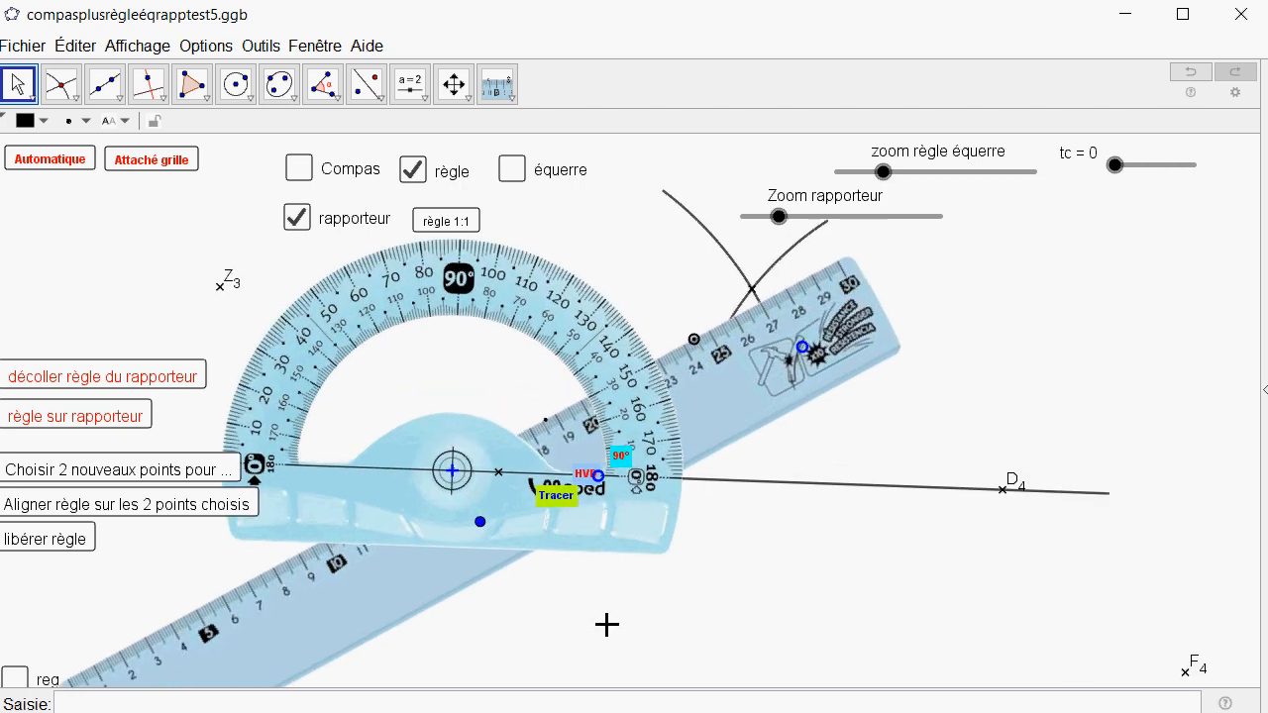
Trace the segment along the ruler's edge between the two endpoints and validate the tracing.
{"action": "left_click", "coordinate": [560, 498]}
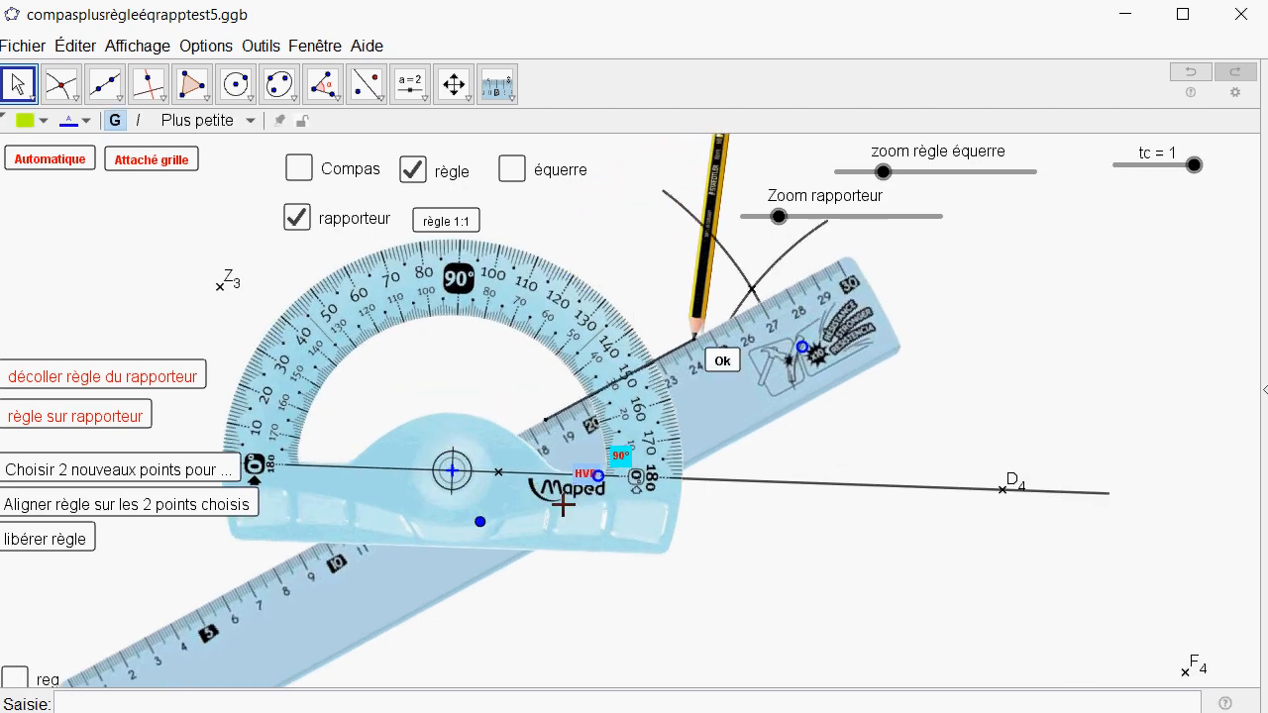
{"action": "left_click", "coordinate": [417, 174]}
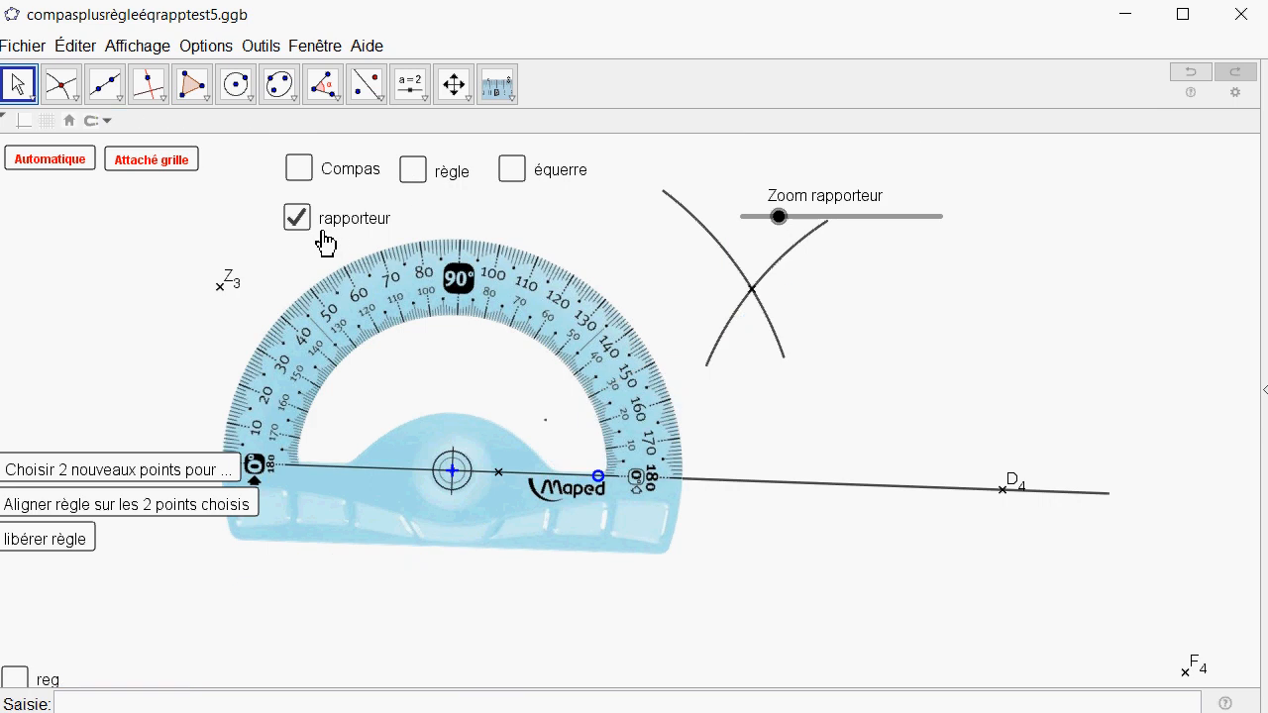
{"action": "left_click", "coordinate": [427, 179]}
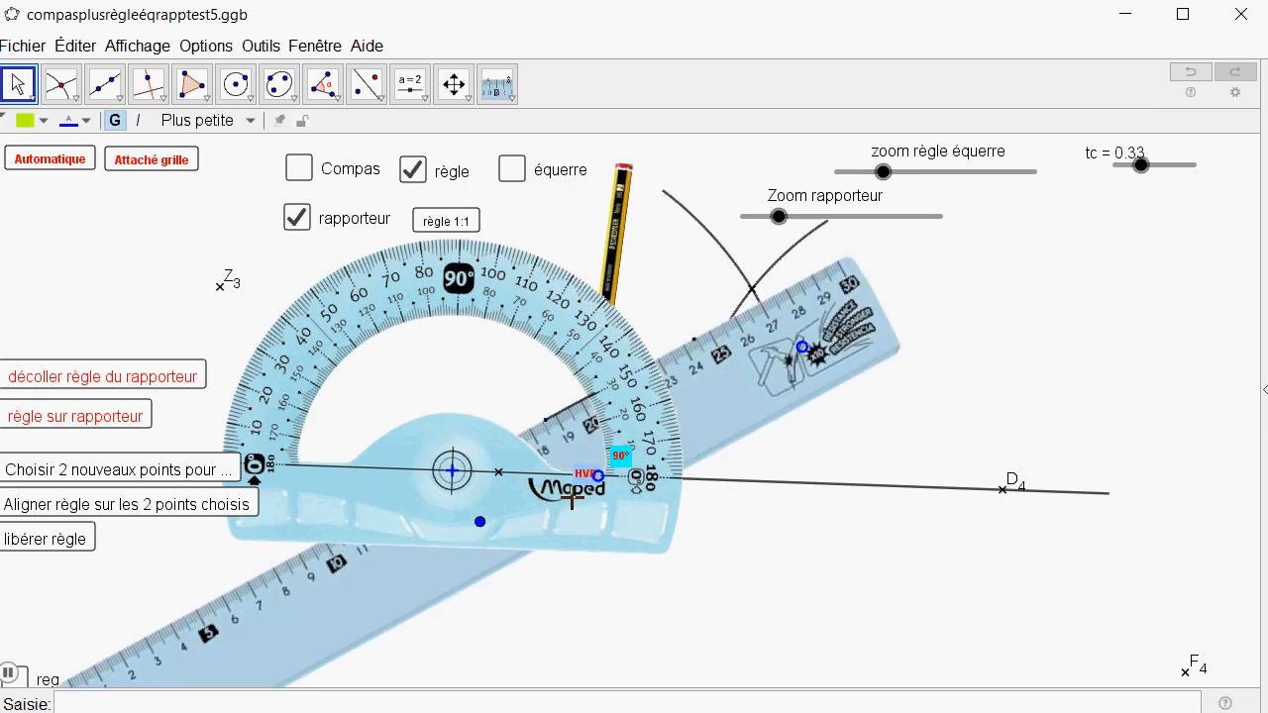
{"action": "left_click", "coordinate": [722, 364]}
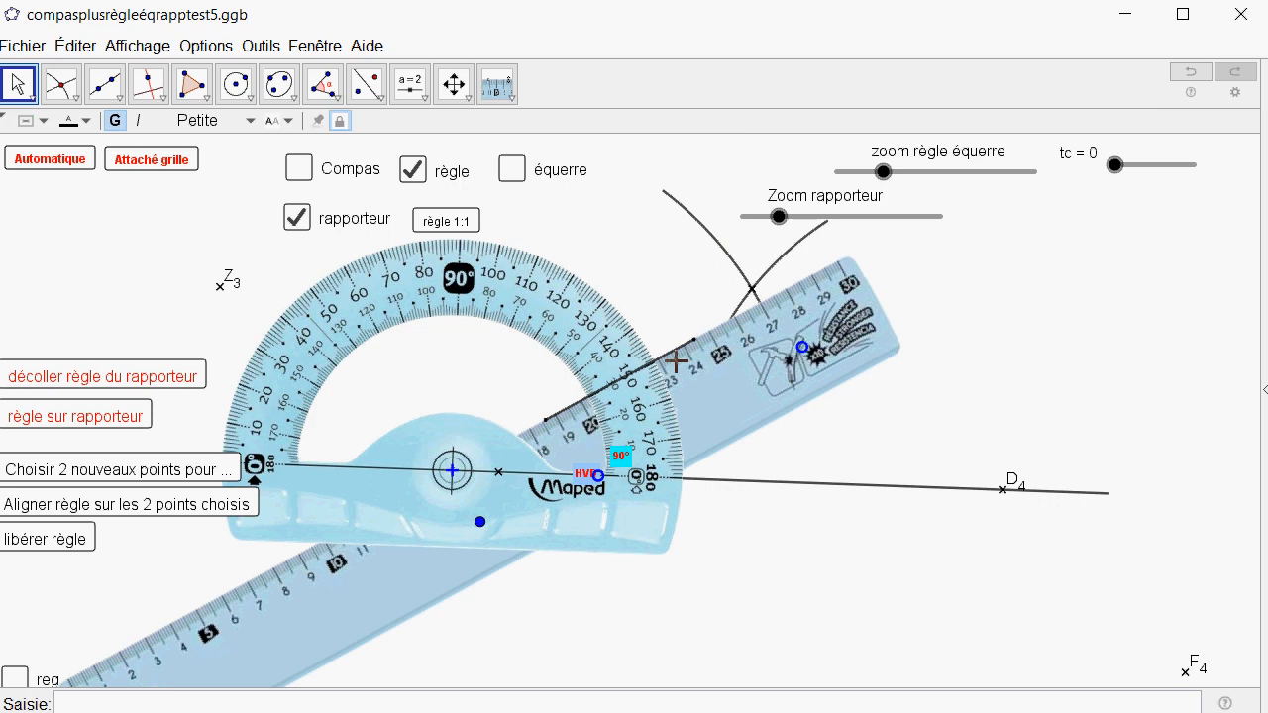
Hide the protractor and ruler, and move the traced segment so it passes through E4.
{"action": "left_click", "coordinate": [297, 218]}
{"action": "left_click", "coordinate": [412, 171]}
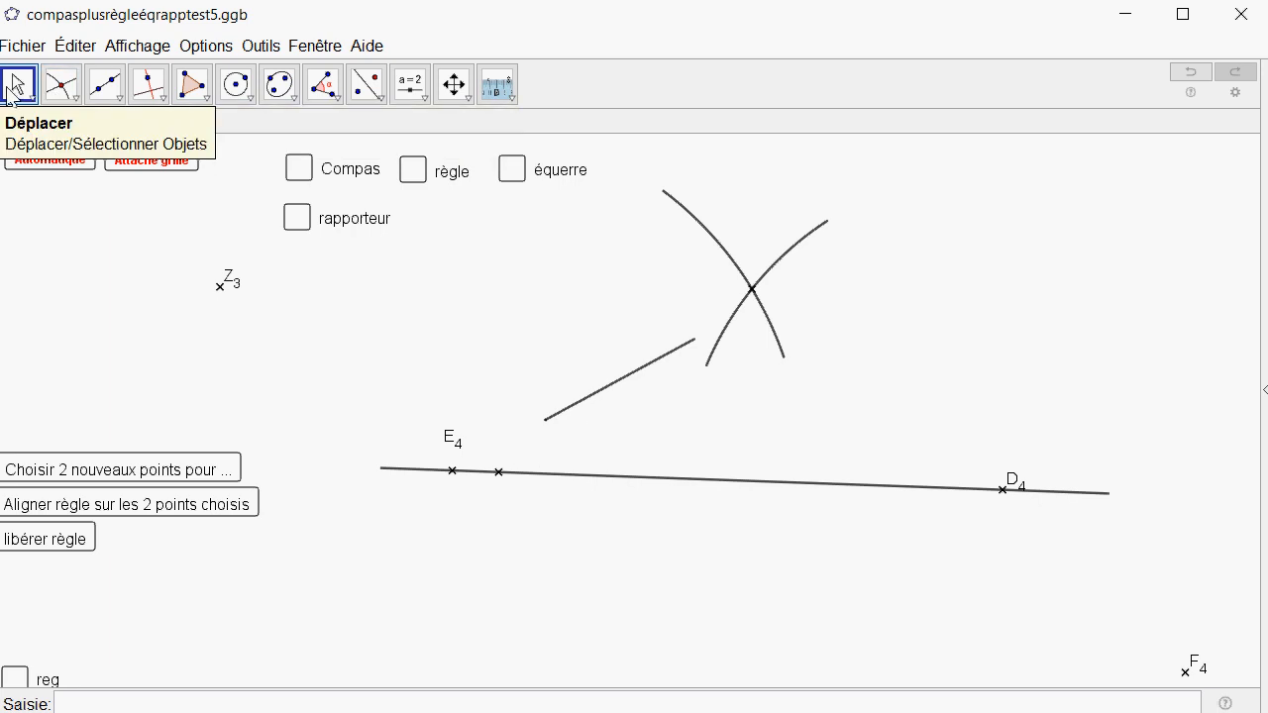
{"action": "left_click", "coordinate": [9, 91]}
{"action": "left_click_drag", "start_coordinate": [613, 399], "coordinate": [493, 466]}
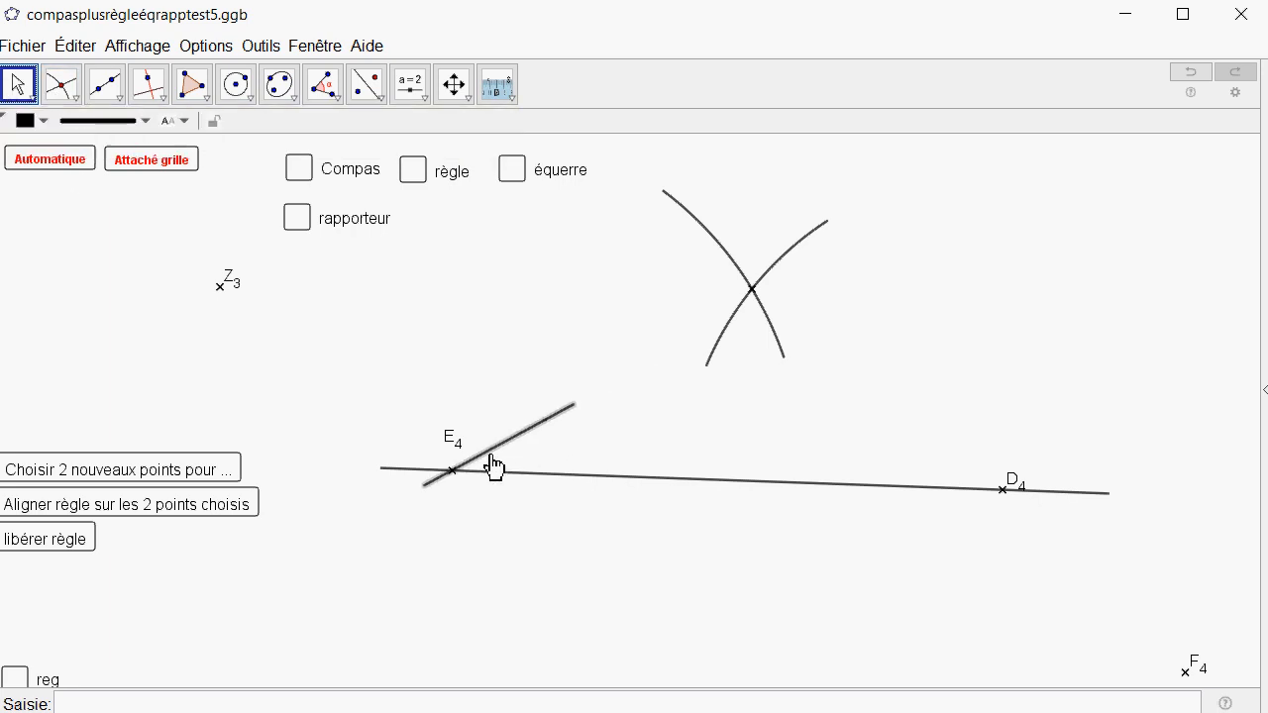
Place a point on the upper part of the slanted segment passing through E4.
{"action": "scroll", "coordinate": [340, 467], "scroll_direction": "up", "scroll_amount": 7}
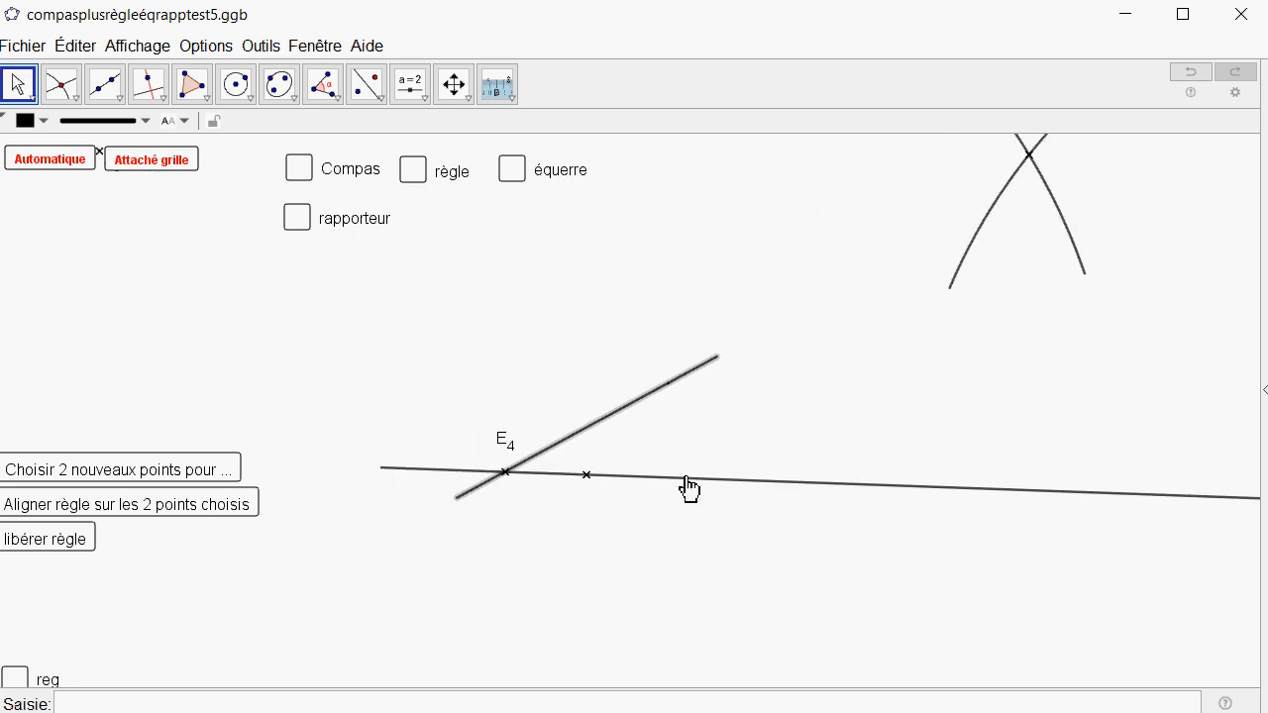
{"action": "left_click", "coordinate": [61, 91]}
{"action": "left_click", "coordinate": [61, 164]}
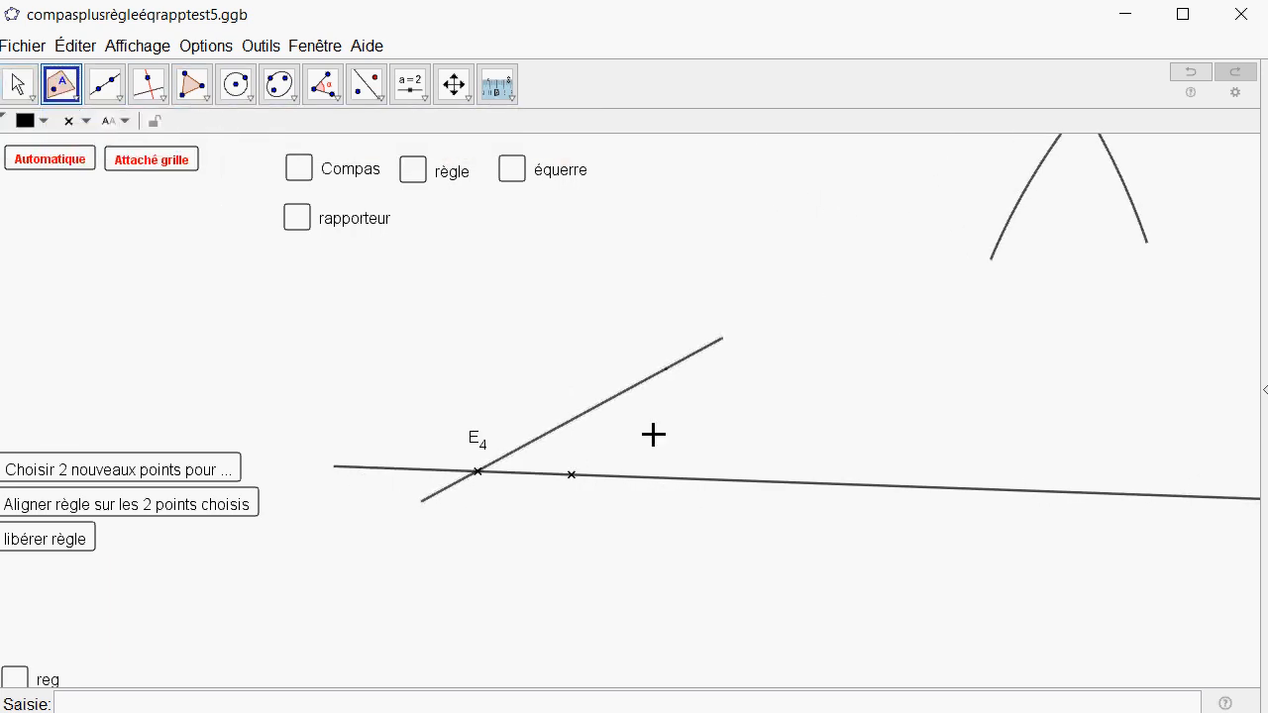
{"action": "left_click", "coordinate": [644, 381]}
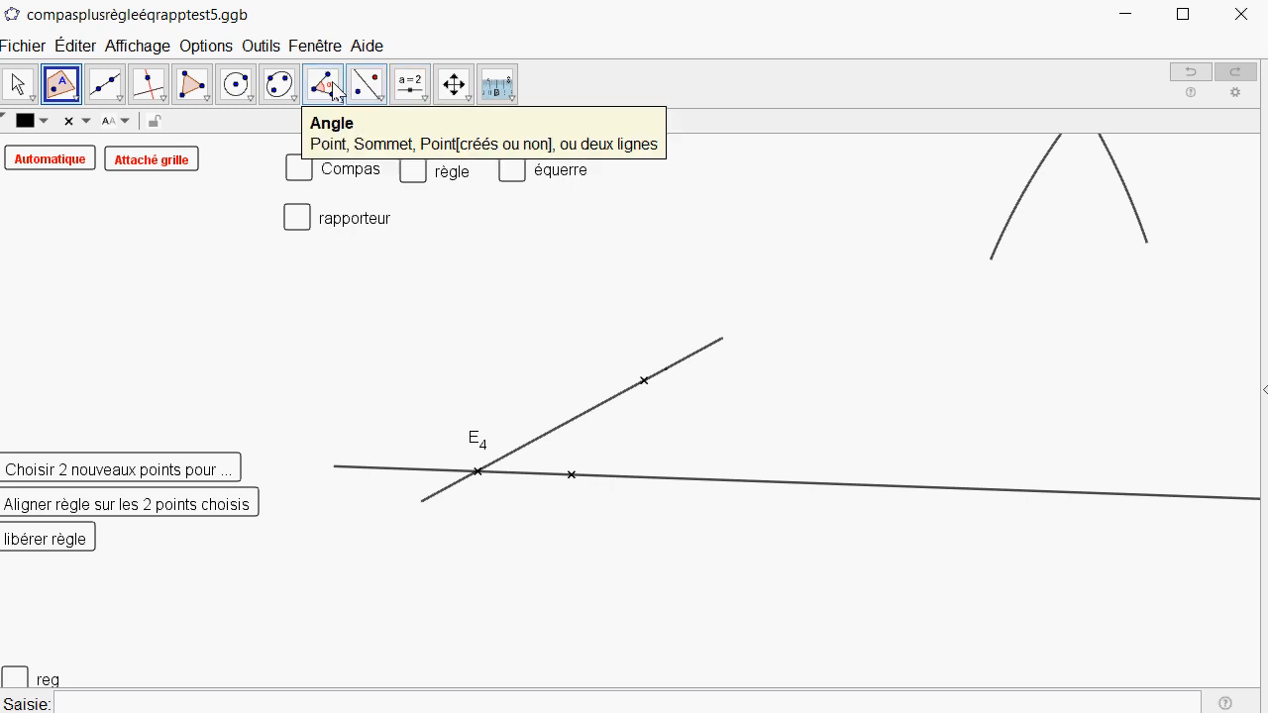
{"action": "left_click", "coordinate": [323, 84]}
{"action": "left_click", "coordinate": [574, 476]}
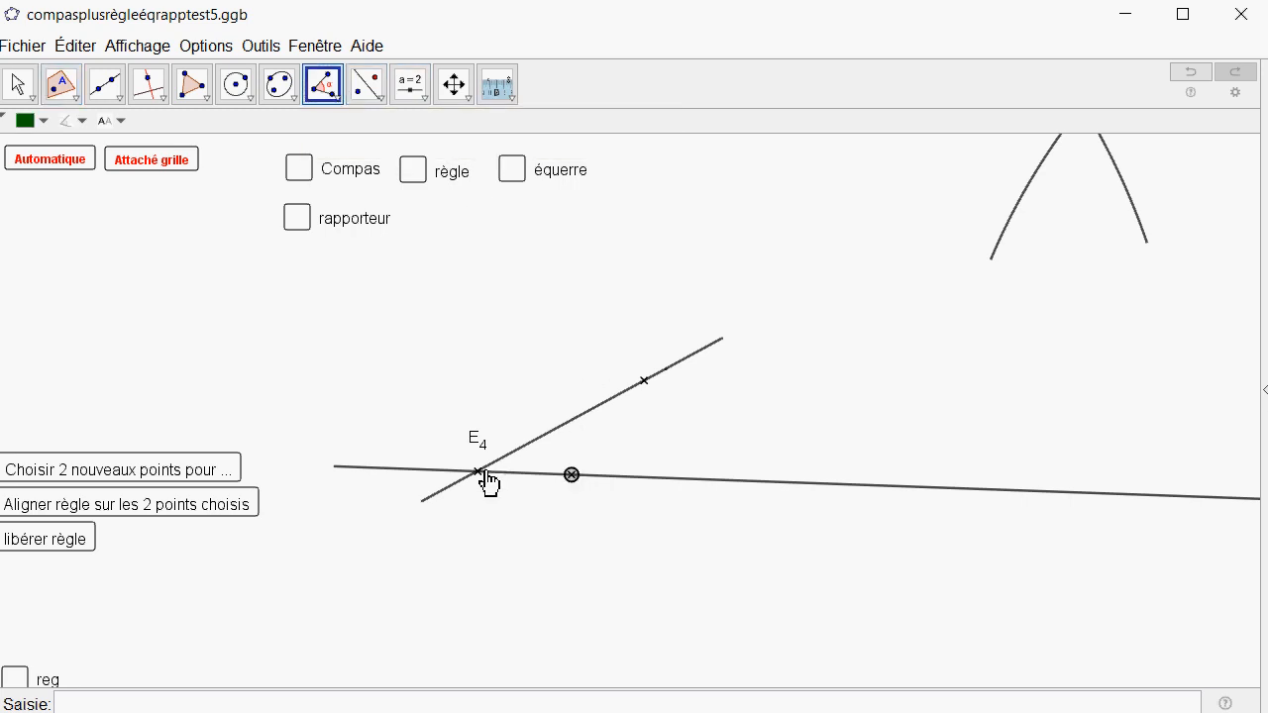
{"action": "left_click", "coordinate": [643, 382]}
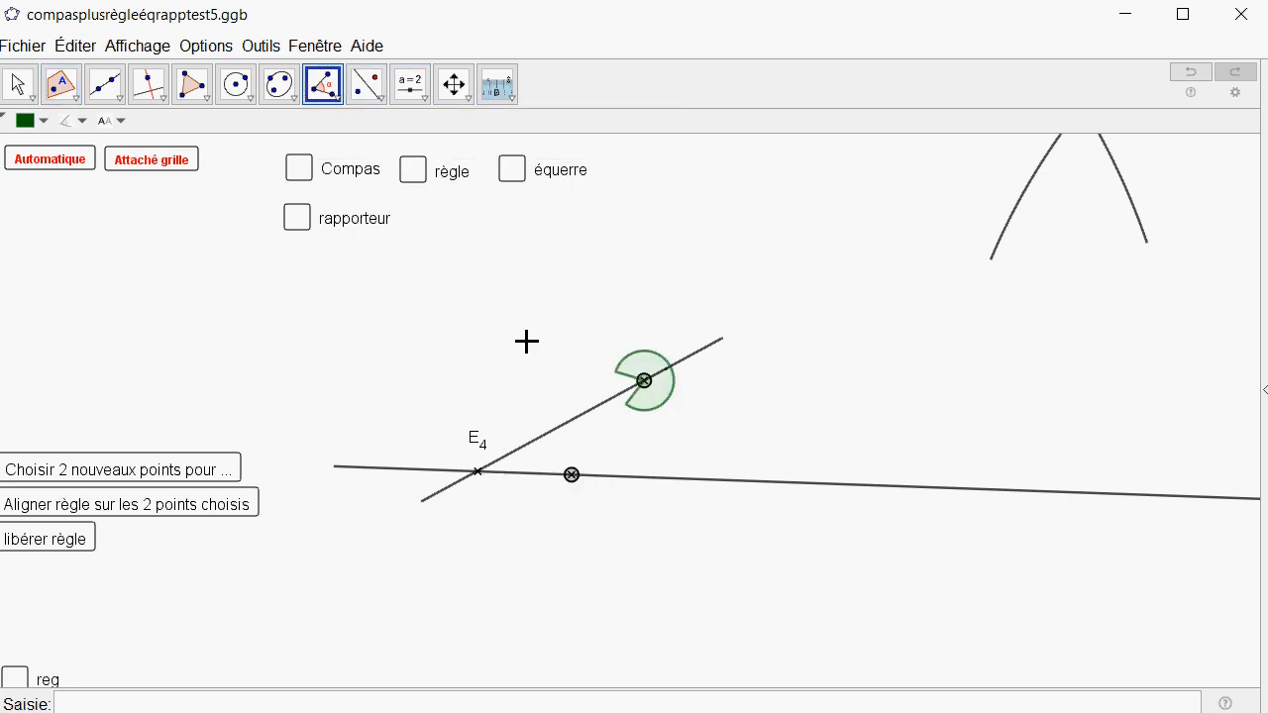
{"action": "left_click", "coordinate": [18, 84]}
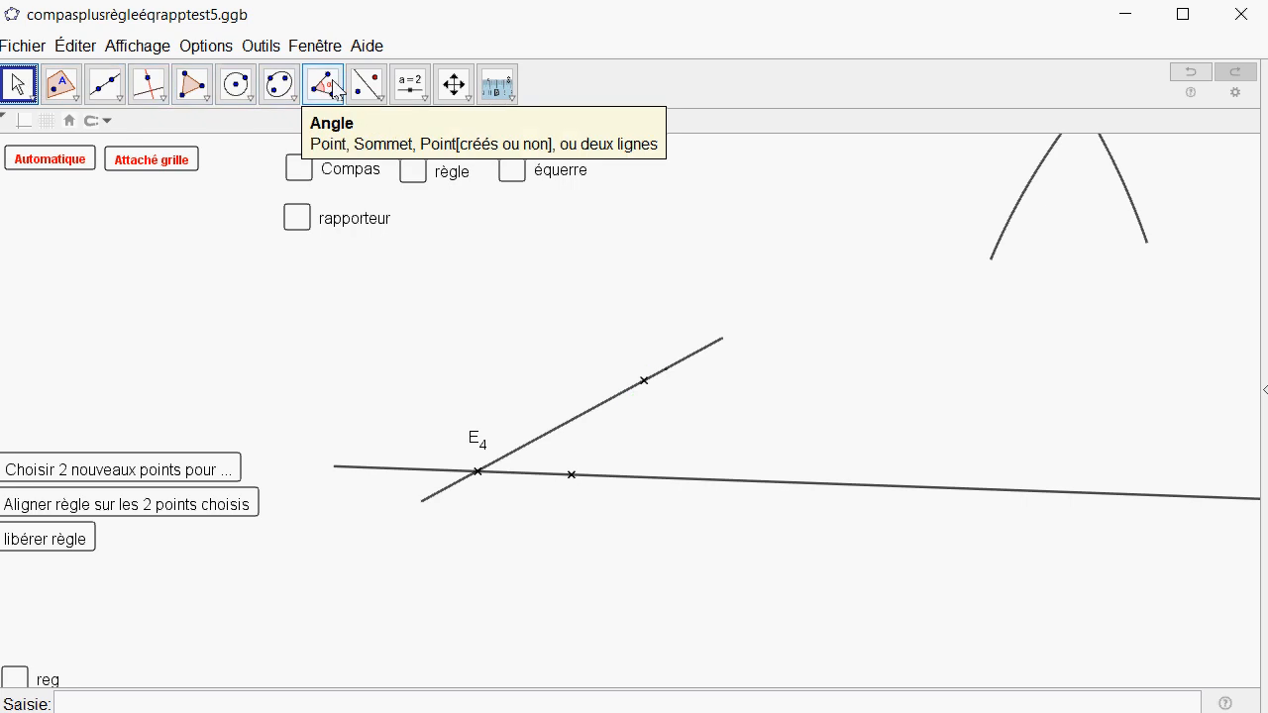
Measure the angle at vertex E4 between the long line and the slanted segment, and move its label clear of the lines.
{"action": "left_click", "coordinate": [323, 84]}
{"action": "left_click", "coordinate": [570, 490]}
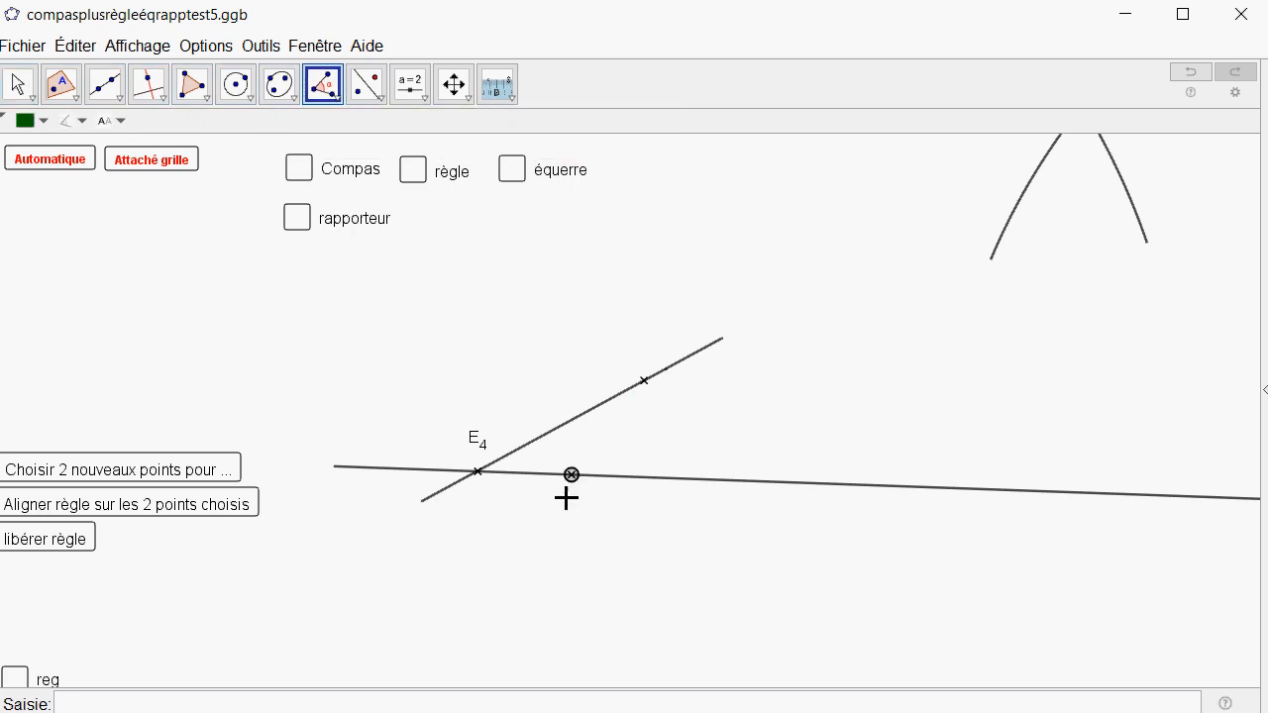
{"action": "left_click", "coordinate": [479, 484]}
{"action": "left_click", "coordinate": [644, 386]}
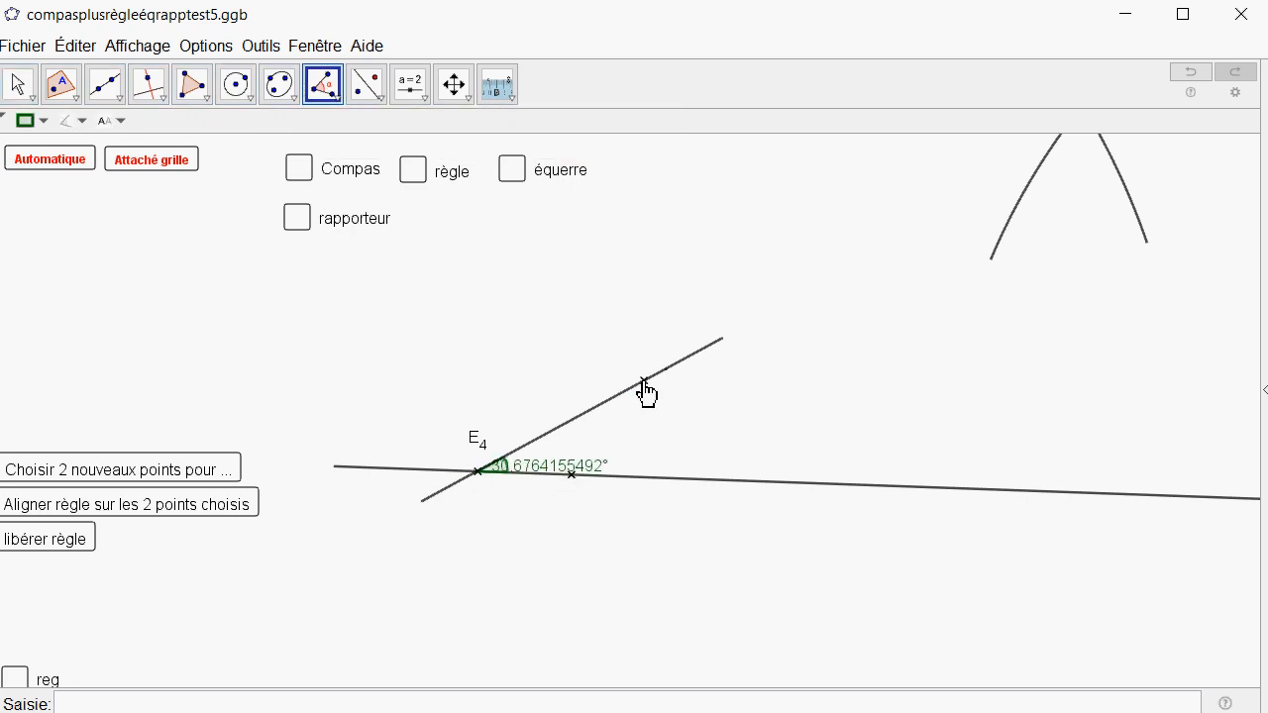
{"action": "left_click", "coordinate": [18, 84]}
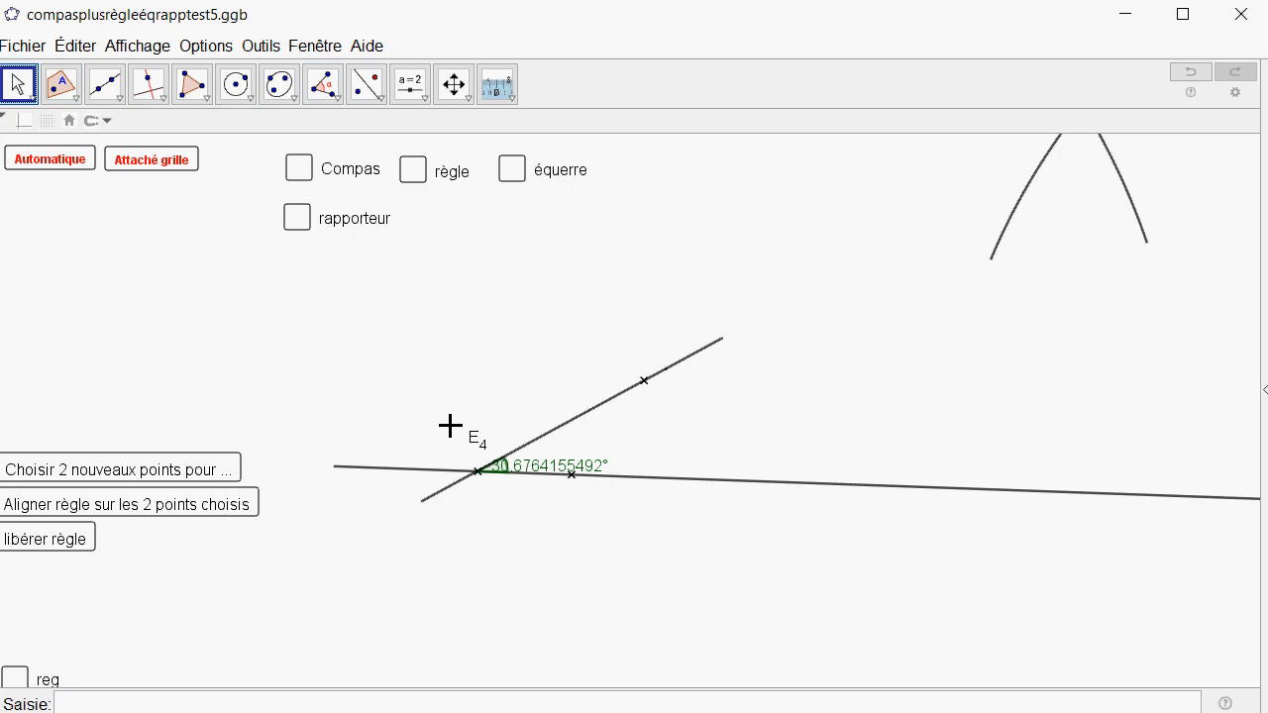
{"action": "left_click_drag", "start_coordinate": [532, 478], "coordinate": [612, 462]}
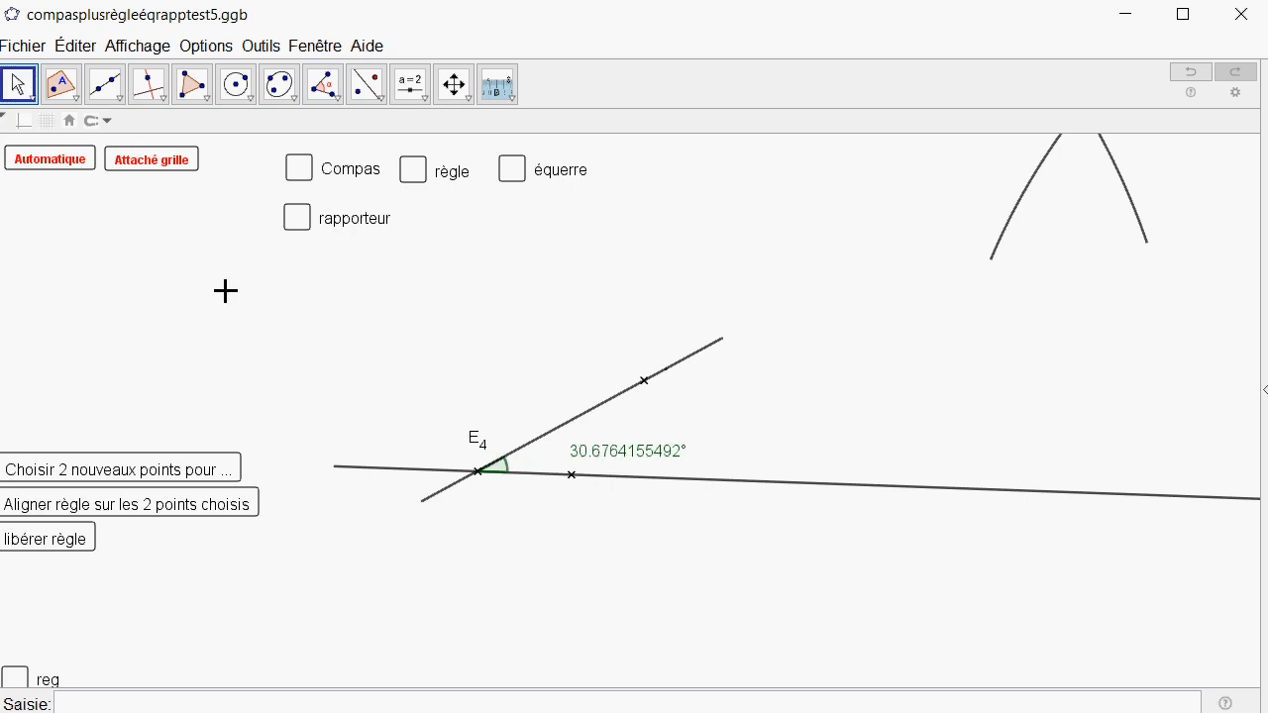
Undo the angle measurement at E4 together with the two crossing arcs.
{"action": "left_click", "coordinate": [1200, 72]}
{"action": "scroll", "coordinate": [616, 394], "scroll_direction": "down", "scroll_amount": 6}
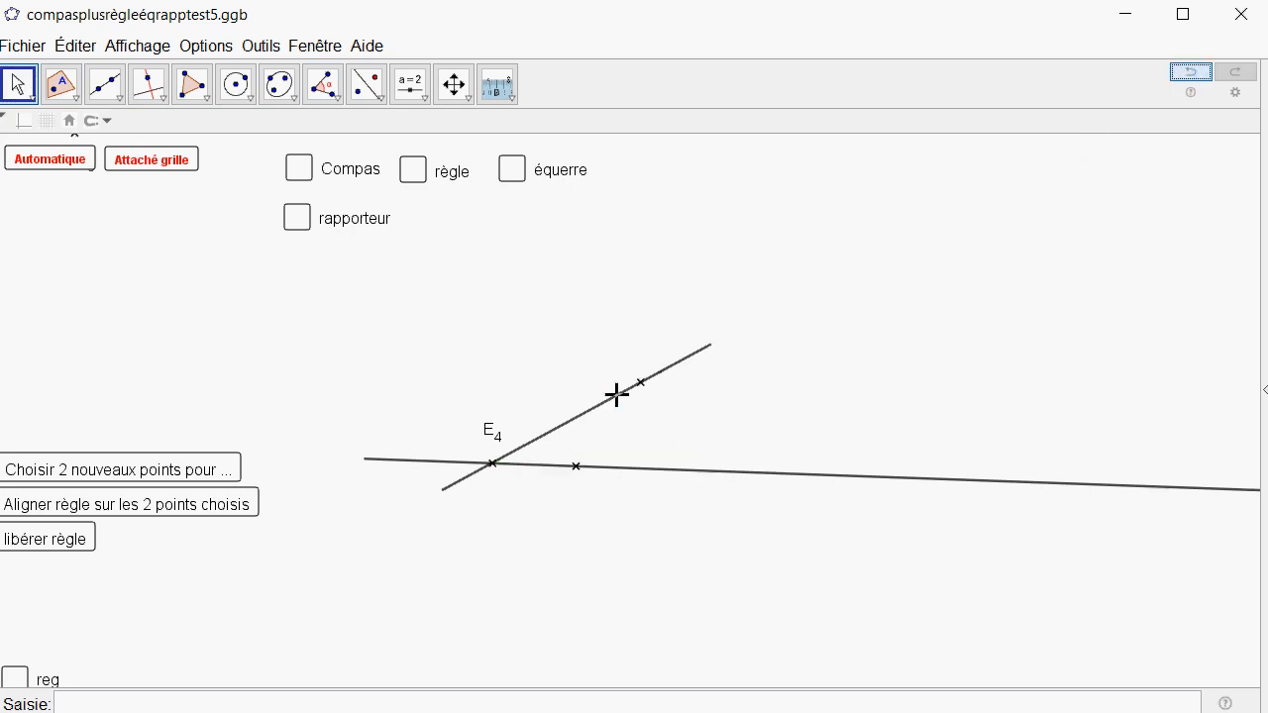
{"action": "scroll", "coordinate": [485, 408], "scroll_direction": "down", "scroll_amount": 10}
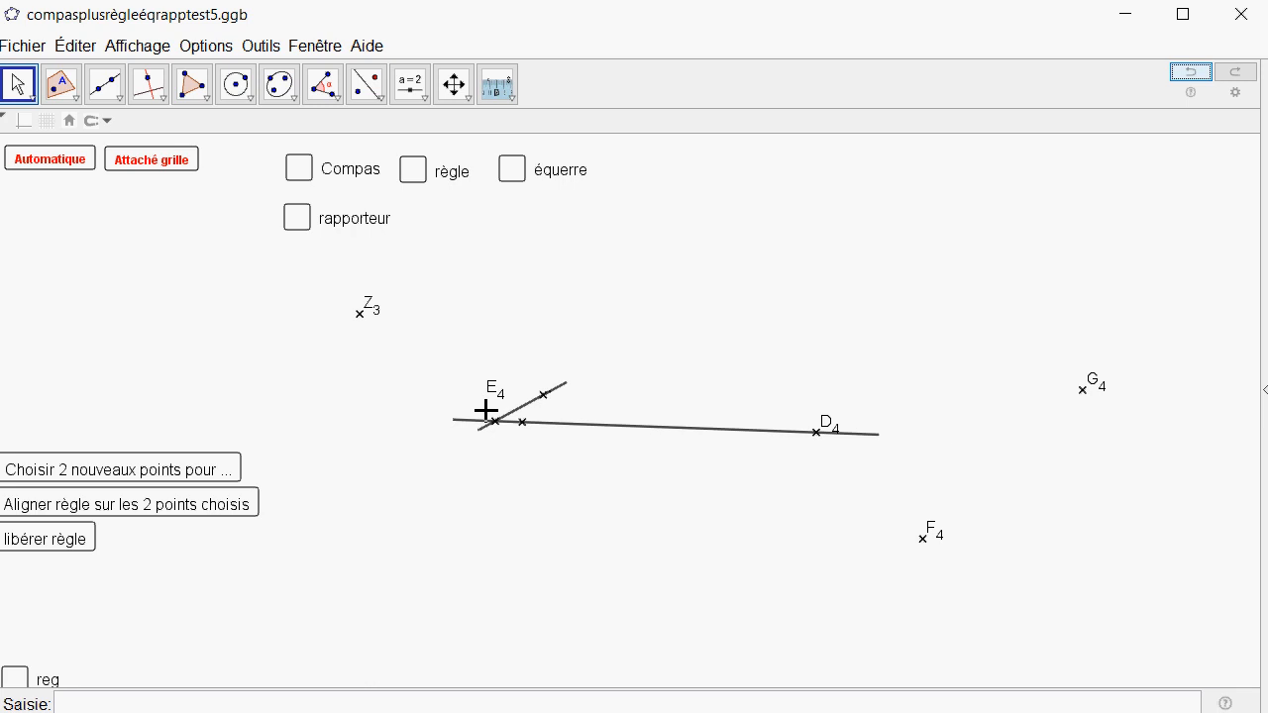
{"action": "scroll", "coordinate": [486, 408], "scroll_direction": "down", "scroll_amount": 4}
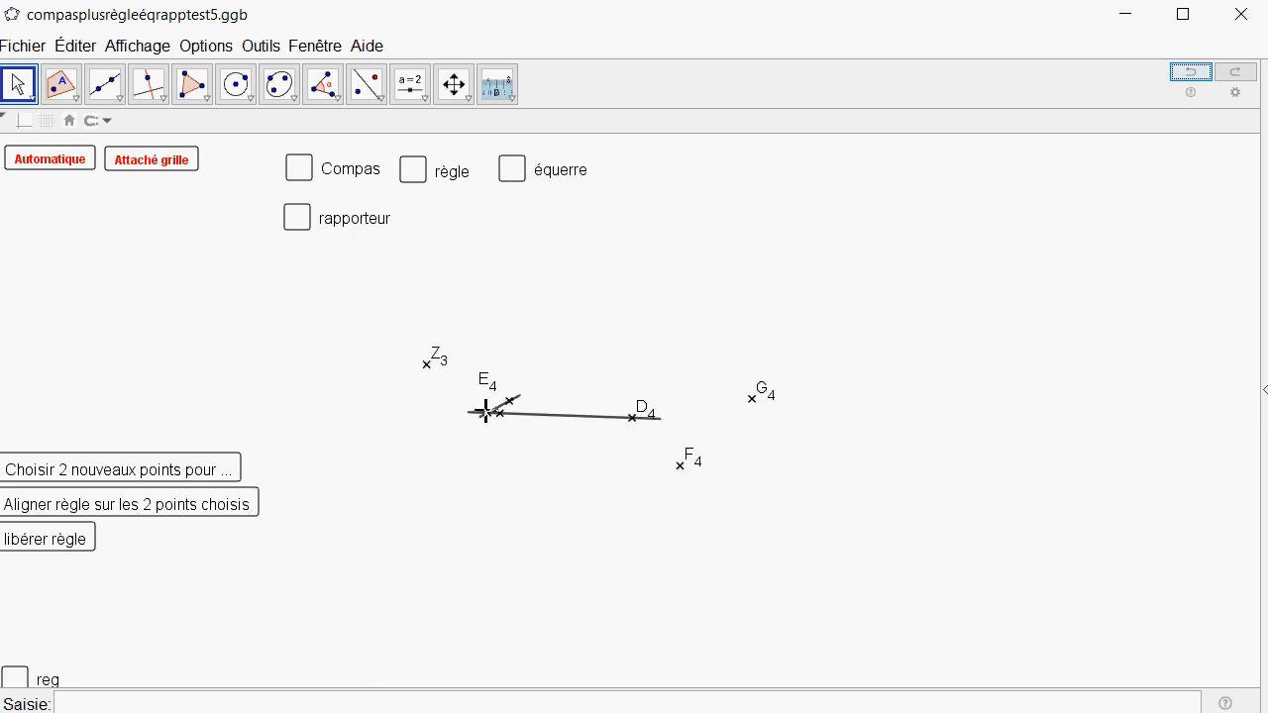
{"action": "scroll", "coordinate": [486, 403], "scroll_direction": "up", "scroll_amount": 3}
{"action": "scroll", "coordinate": [485, 403], "scroll_direction": "up", "scroll_amount": 2}
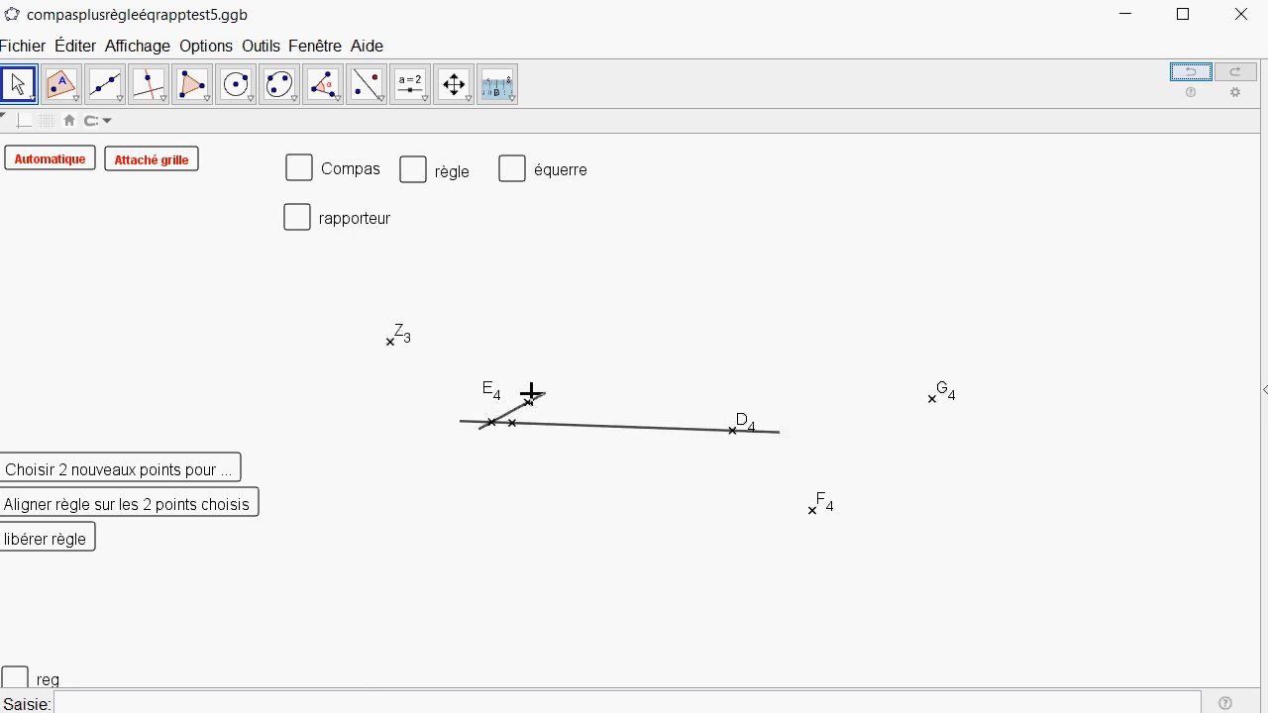
Display the compass, protractor, ruler and set square together and load the list of points for the compass to point at.
{"action": "left_click_drag", "start_coordinate": [771, 254], "coordinate": [714, 305]}
{"action": "left_click", "coordinate": [299, 170]}
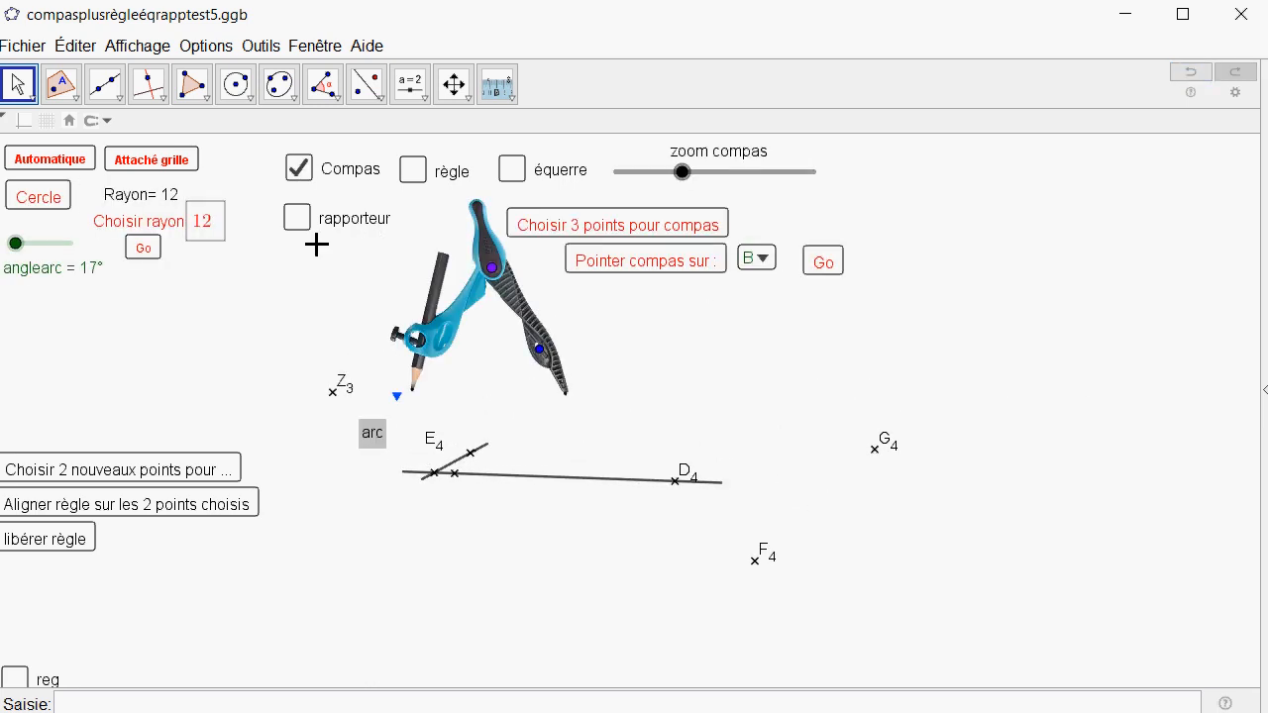
{"action": "left_click", "coordinate": [296, 226]}
{"action": "left_click", "coordinate": [413, 174]}
{"action": "left_click", "coordinate": [511, 170]}
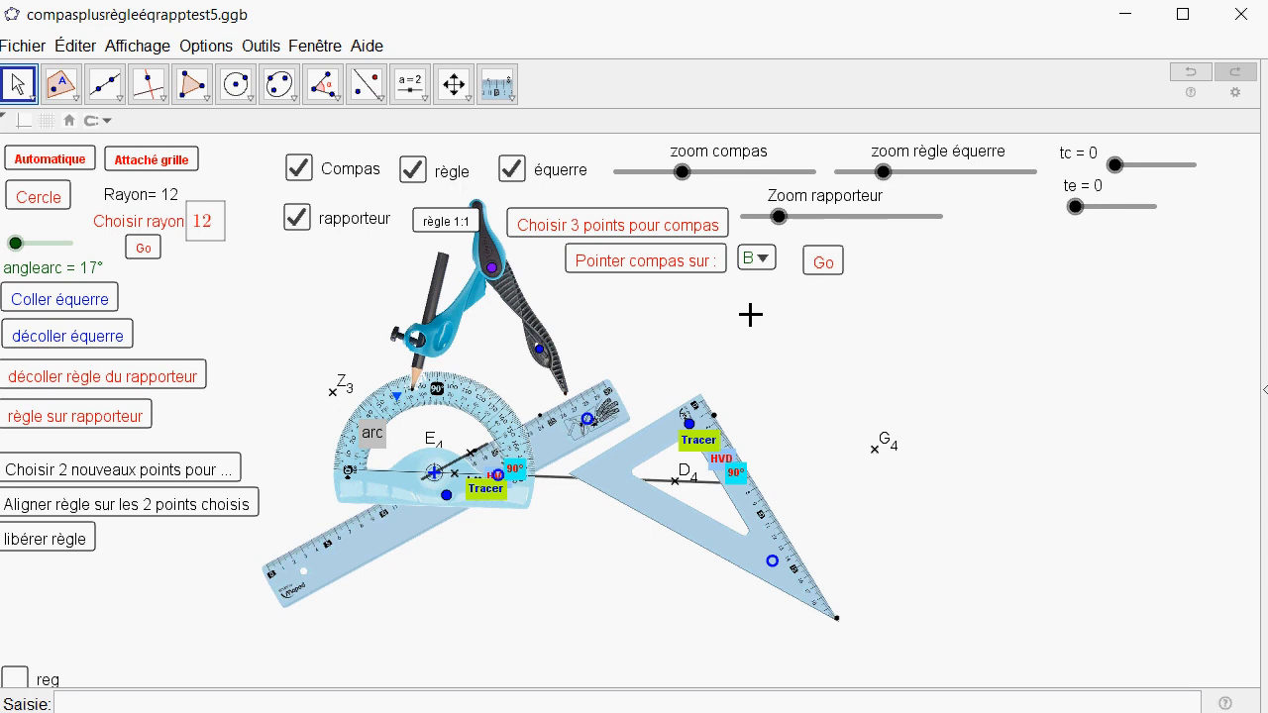
{"action": "left_click", "coordinate": [639, 267]}
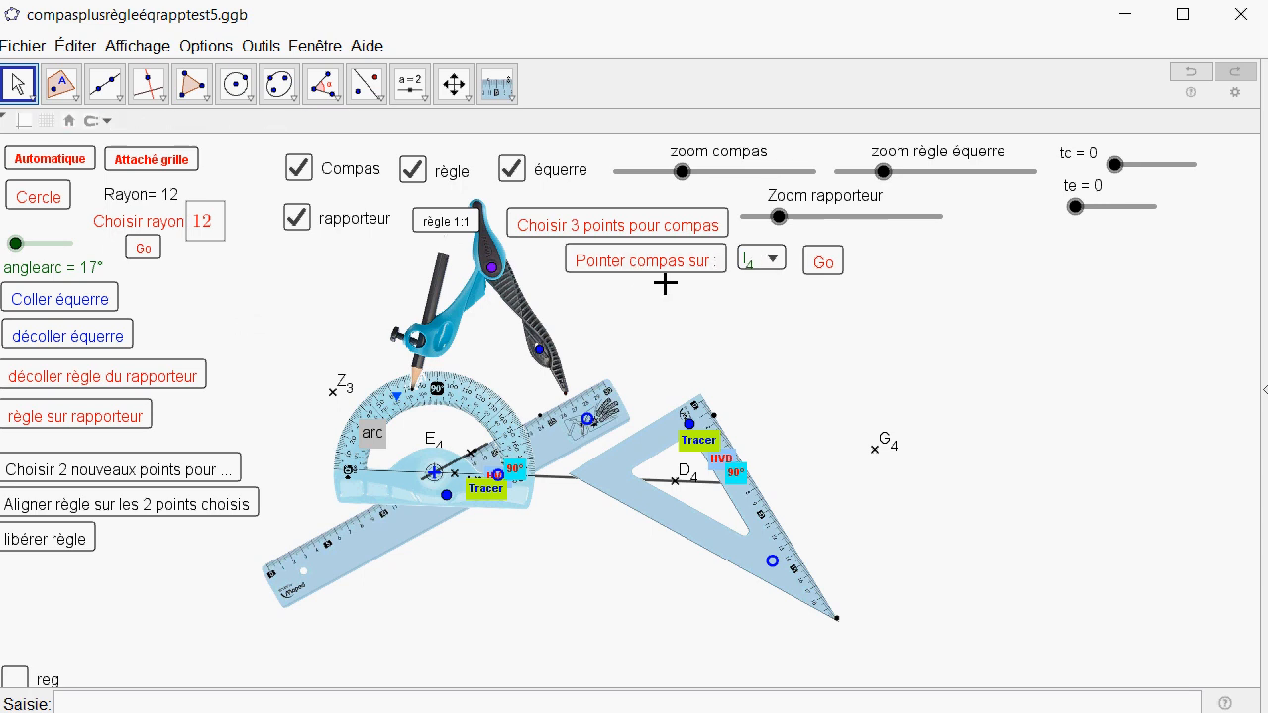